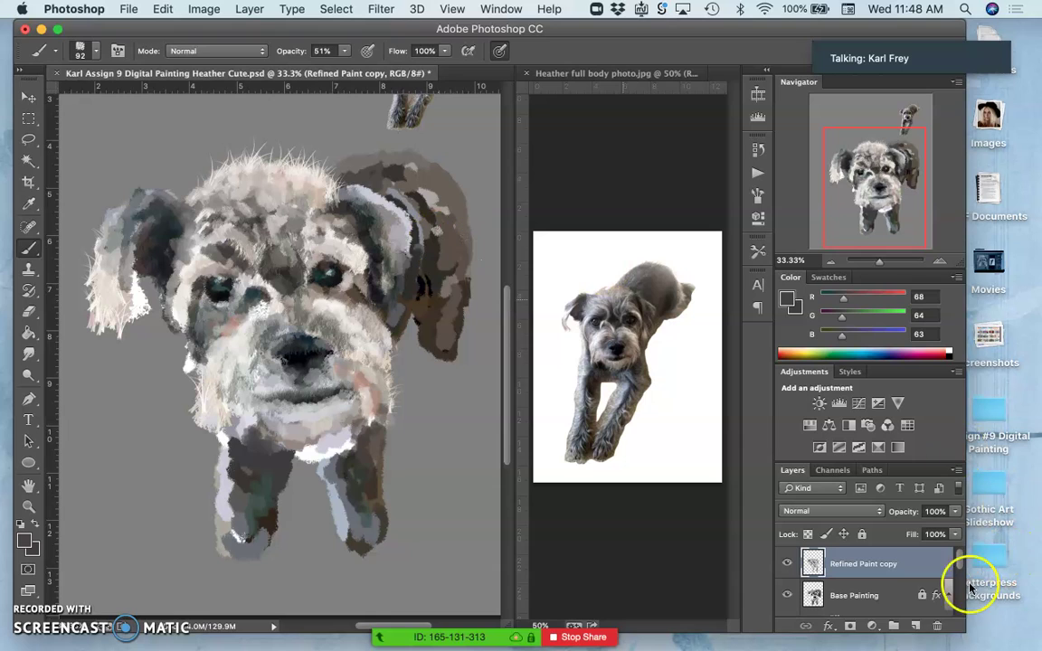
Lock the Refined Paint copy layer and add a new layer named "Refined Paint Layer" directly beneath it for painting
left_click(862, 535)
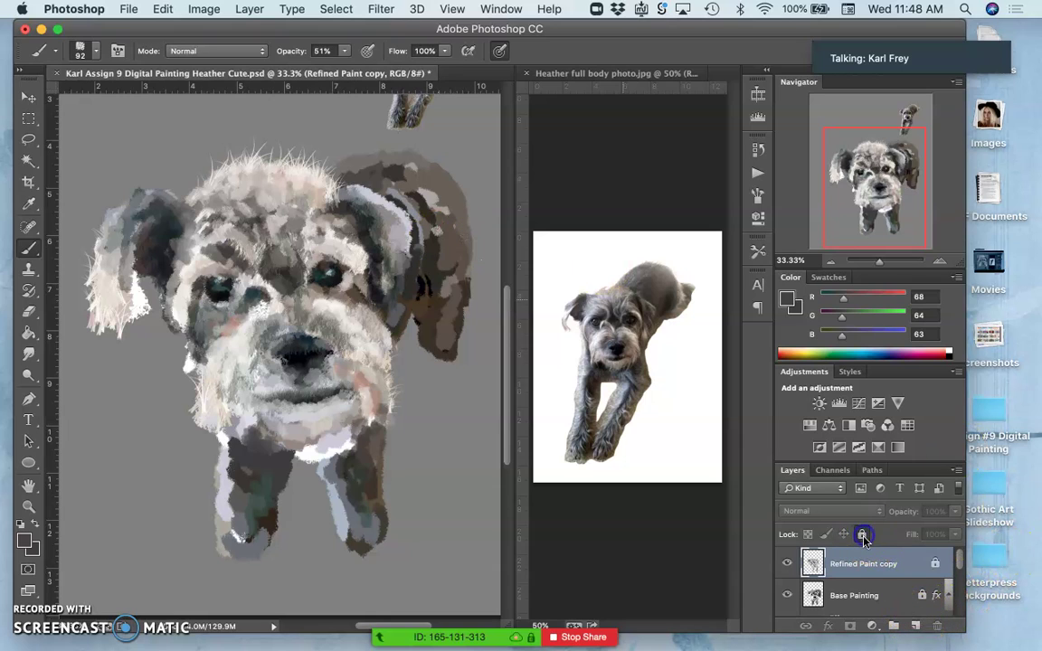
left_click(916, 625)
left_click(843, 564)
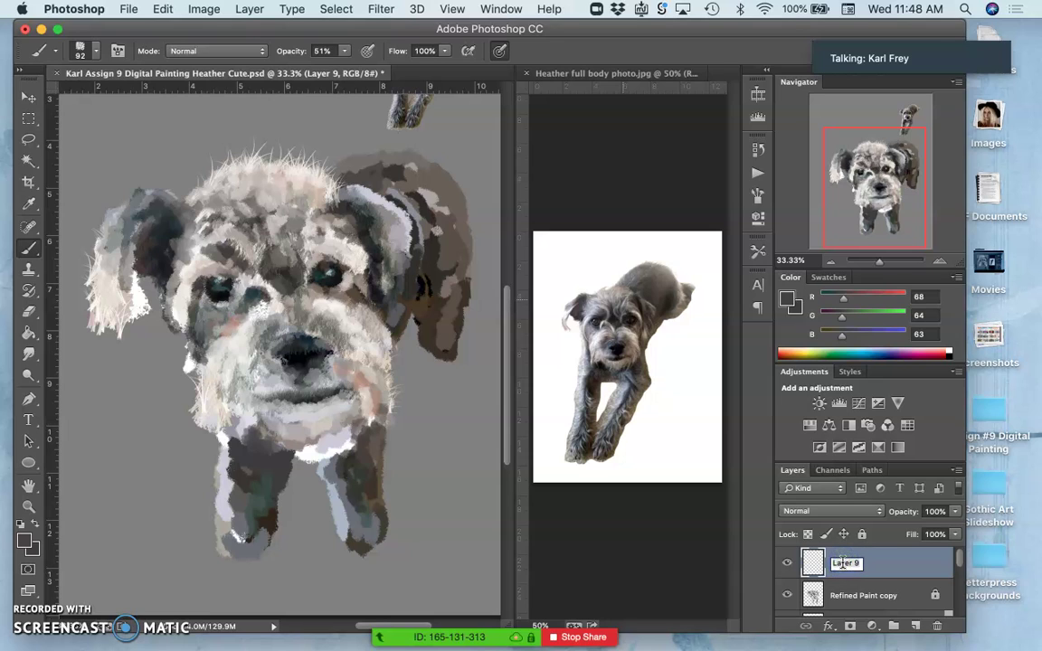
type("Refined Paint Layer")
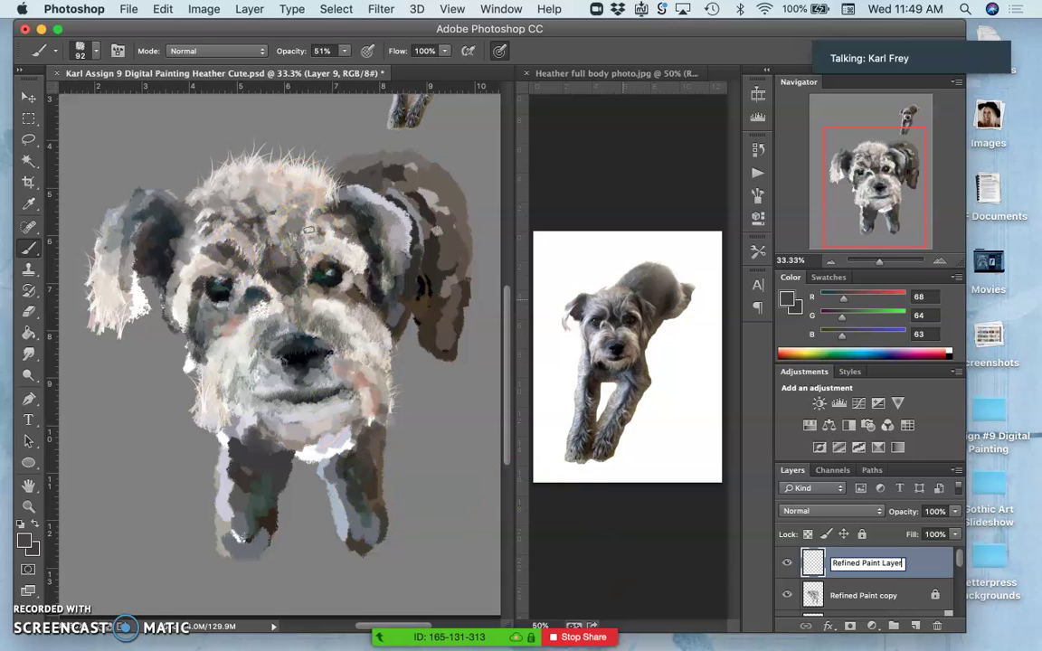
left_click(28, 250)
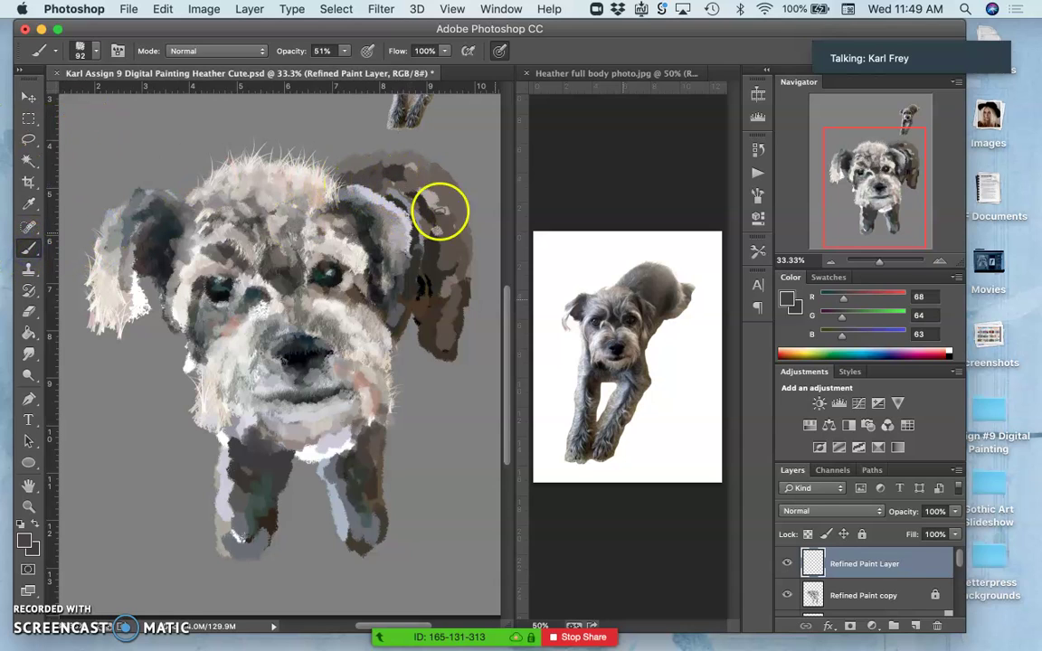
left_click_drag(919, 560, 914, 606)
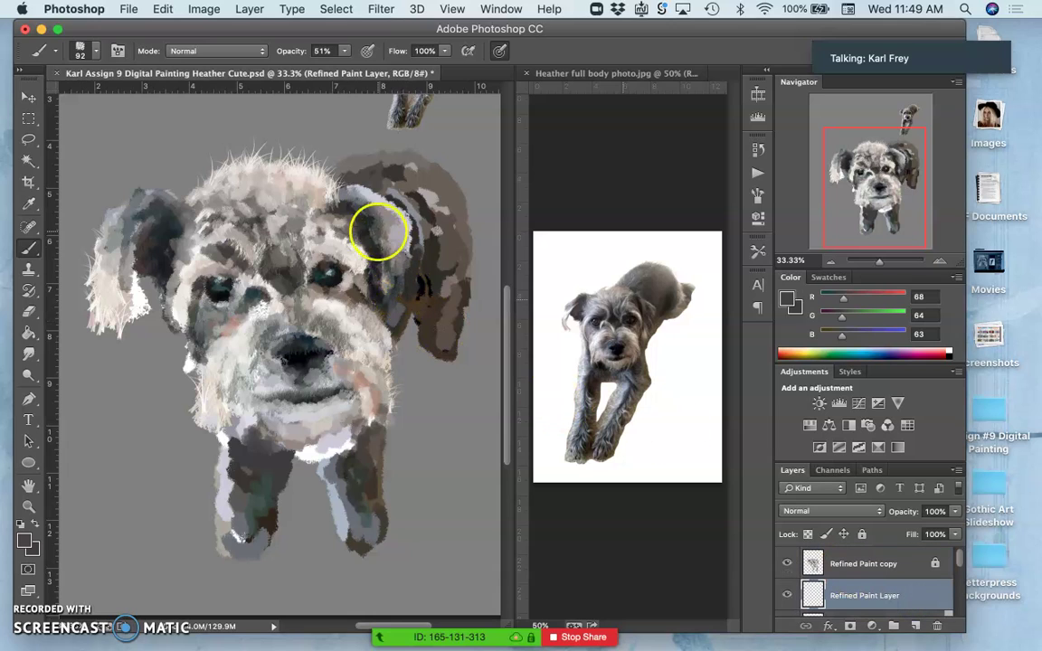
Paint dark grey and lighter grey strokes, sampled from the head fur, over the dog's back and side
mouse_move(327, 191)
left_mouse_down()
mouse_move(360, 169)
mouse_move(388, 176)
mouse_move(374, 184)
mouse_move(412, 231)
mouse_move(404, 239)
mouse_move(370, 191)
mouse_move(414, 190)
left_mouse_up()
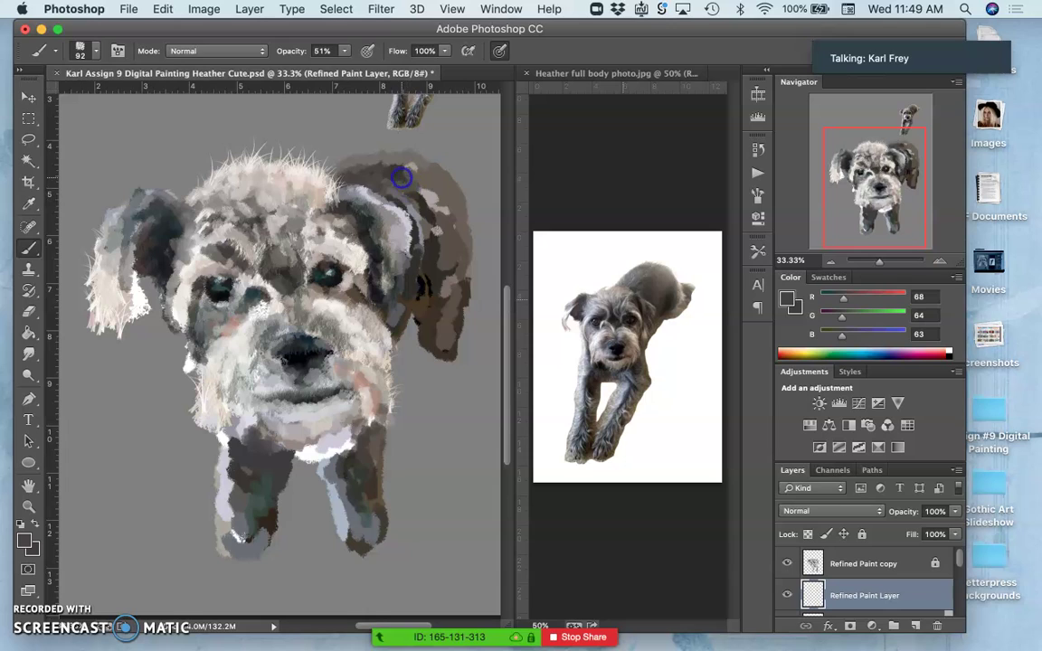
left_click(301, 203, "alt")
mouse_move(406, 184)
left_mouse_down()
mouse_move(432, 183)
mouse_move(417, 205)
left_mouse_up()
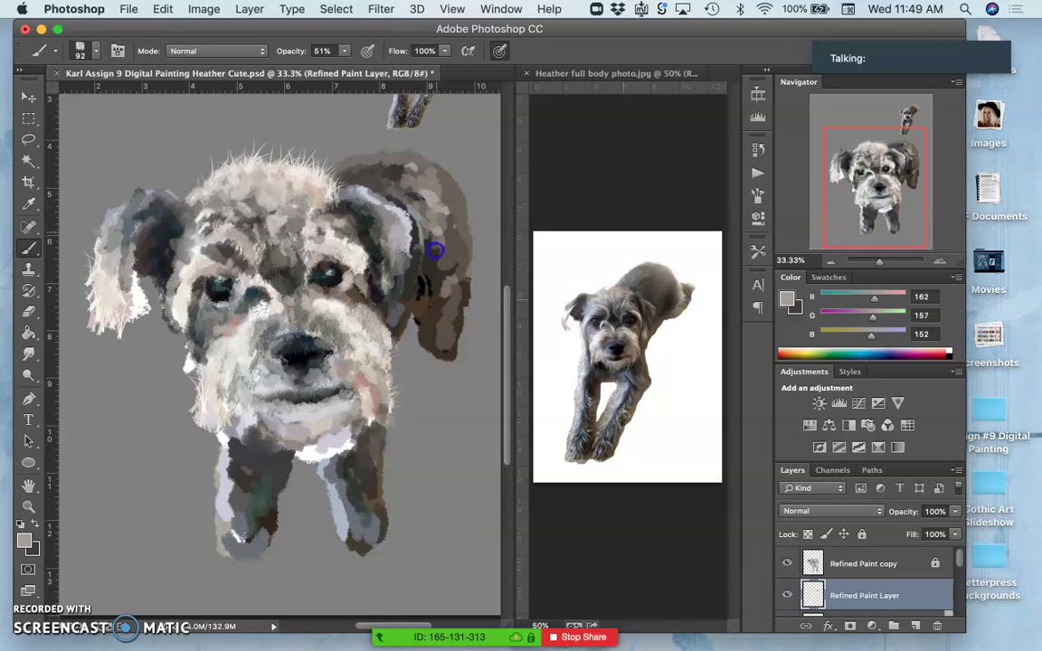
mouse_move(414, 230)
left_mouse_down()
mouse_move(373, 244)
mouse_move(378, 260)
mouse_move(351, 271)
mouse_move(348, 310)
left_mouse_up()
Paint the right-hand ear with light grey sampled from the muzzle, and shade its lower edge with sampled near-black
left_click(348, 311, "alt")
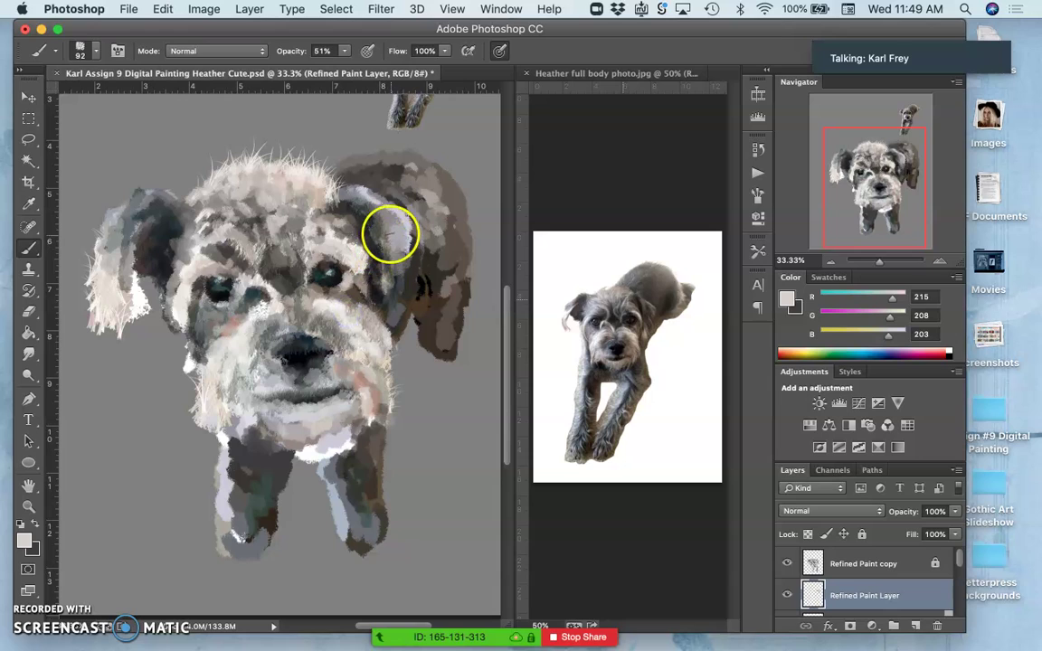
mouse_move(395, 214)
left_mouse_down()
mouse_move(373, 196)
mouse_move(398, 223)
left_mouse_up()
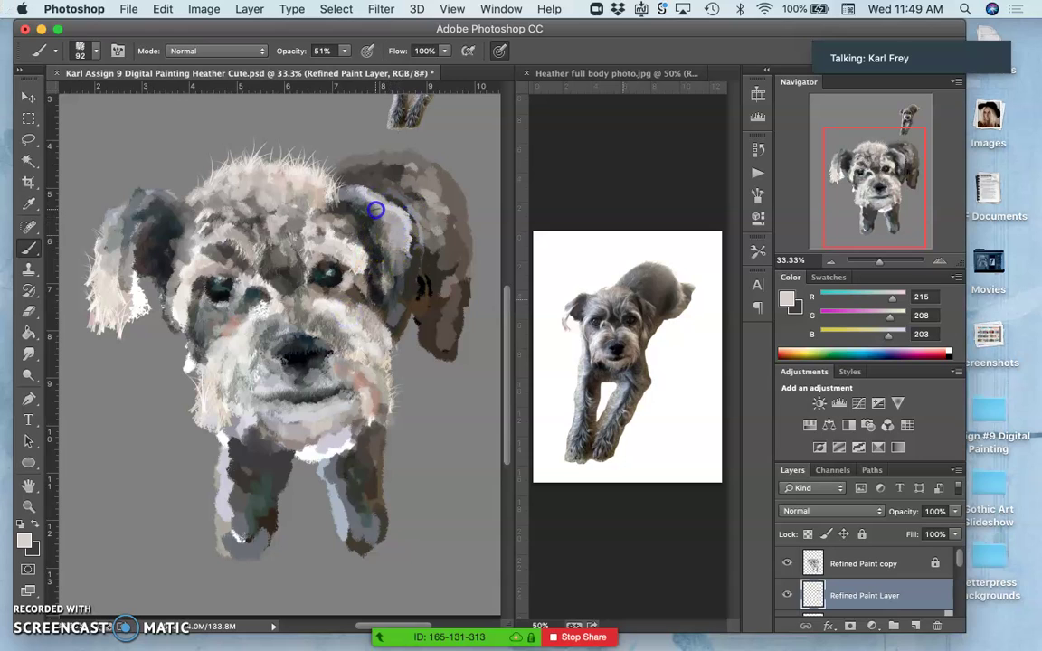
left_click_drag(354, 227, 398, 261)
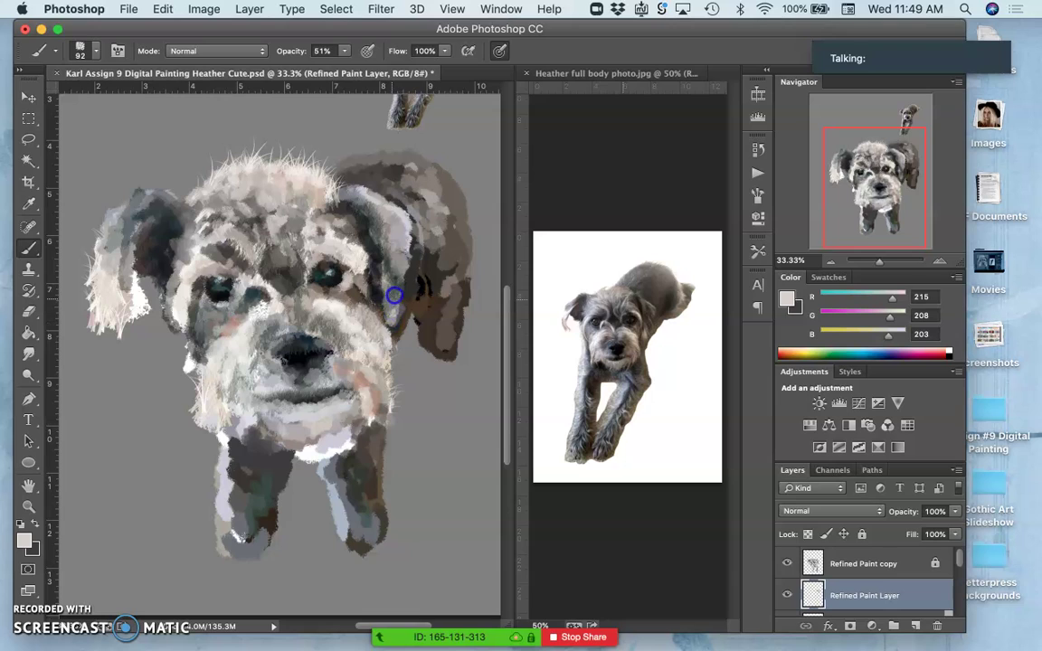
left_click(419, 287, "alt")
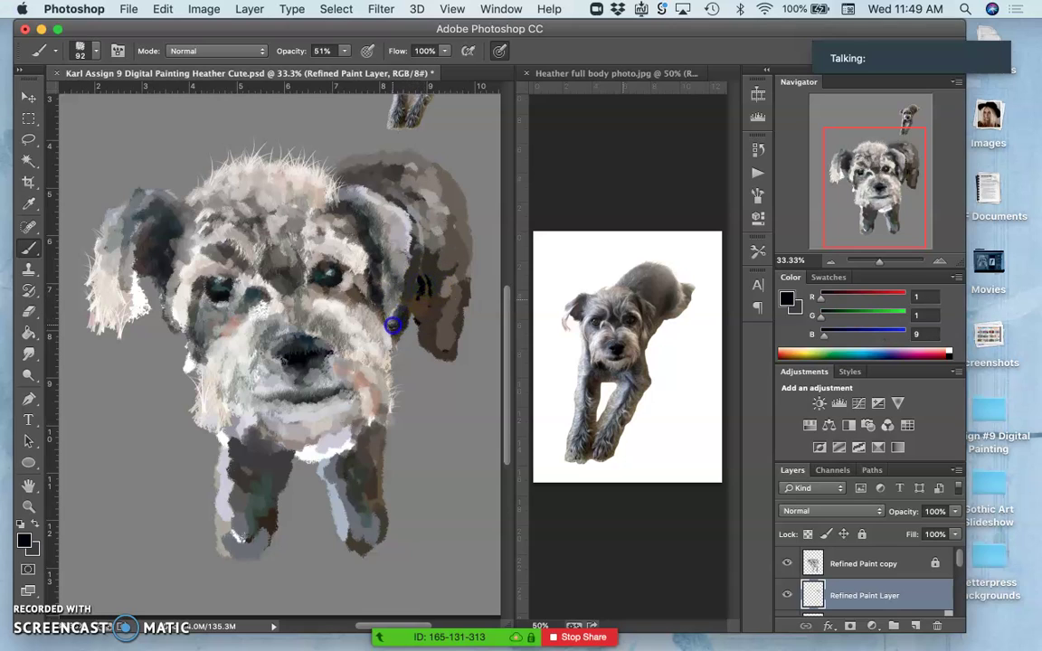
mouse_move(405, 310)
left_mouse_down()
mouse_move(365, 337)
mouse_move(312, 285)
mouse_move(304, 236)
mouse_move(220, 253)
mouse_move(261, 272)
mouse_move(251, 251)
mouse_move(291, 207)
mouse_move(293, 158)
left_mouse_up()
Sample a light grey from the top of the head and paint it around the left-hand ear and cheek
left_click(287, 161, "alt")
mouse_move(194, 181)
left_mouse_down()
mouse_move(209, 209)
mouse_move(181, 319)
left_mouse_up()
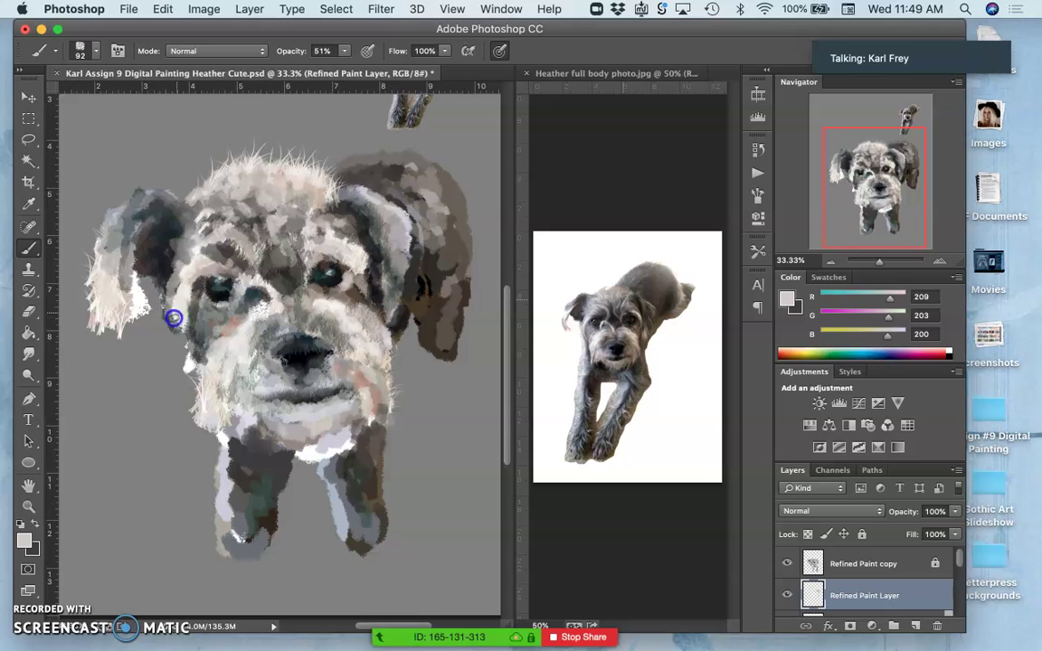
mouse_move(256, 298)
left_mouse_down()
mouse_move(286, 312)
mouse_move(313, 347)
mouse_move(272, 362)
mouse_move(247, 385)
left_mouse_up()
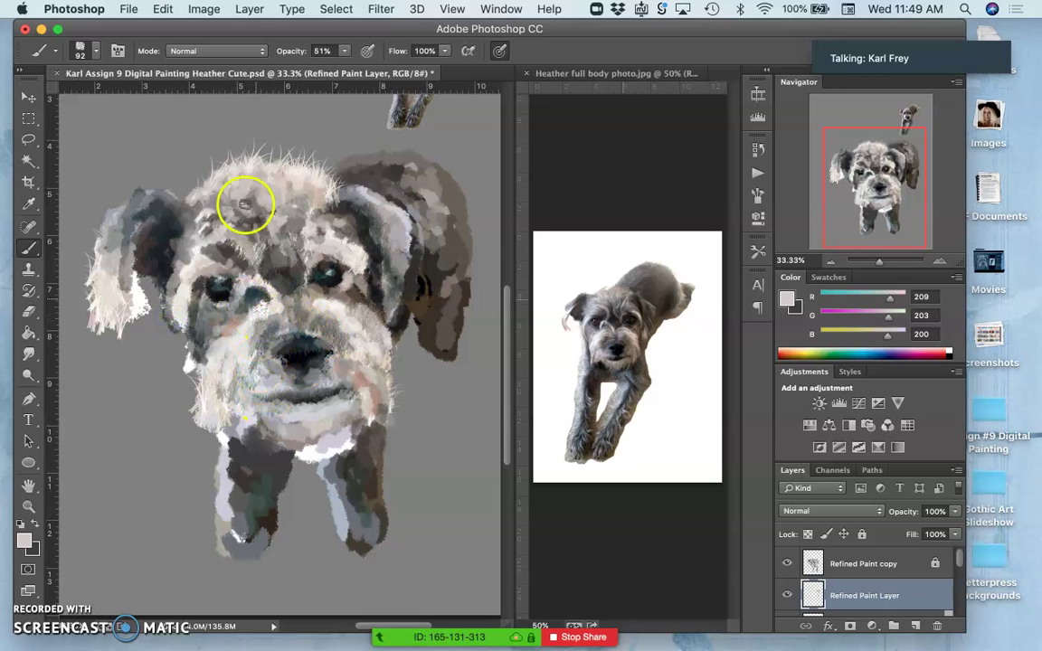
Choose the 134 px grass-shaped brush tip for painting fur
left_click(94, 50)
left_click(164, 211)
scroll(163, 211, "up", 10)
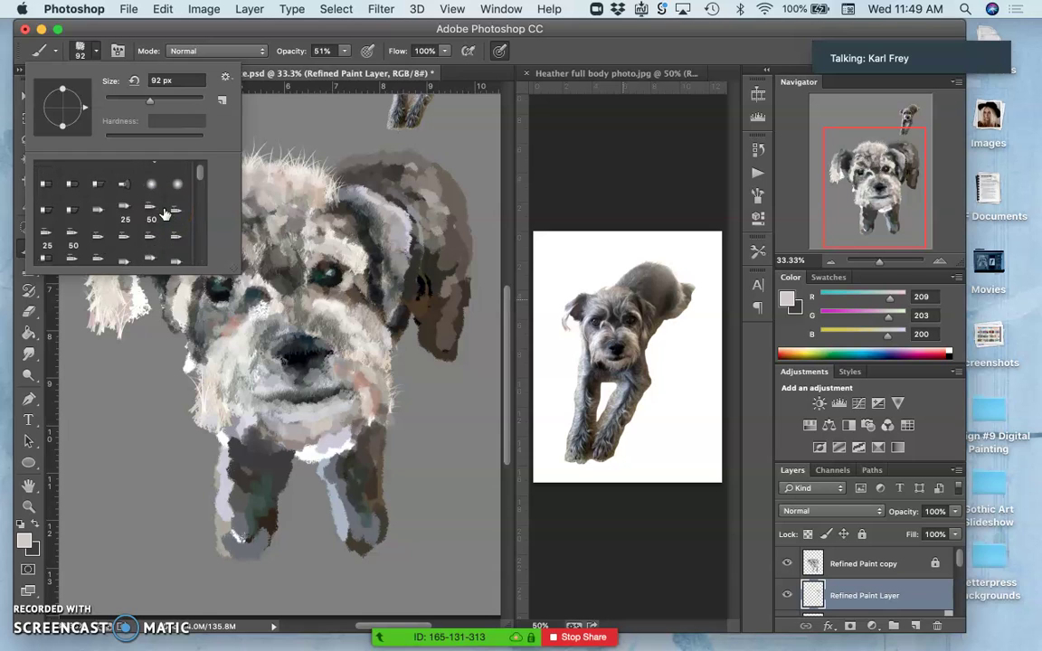
scroll(164, 211, "down", 4)
left_click(177, 245)
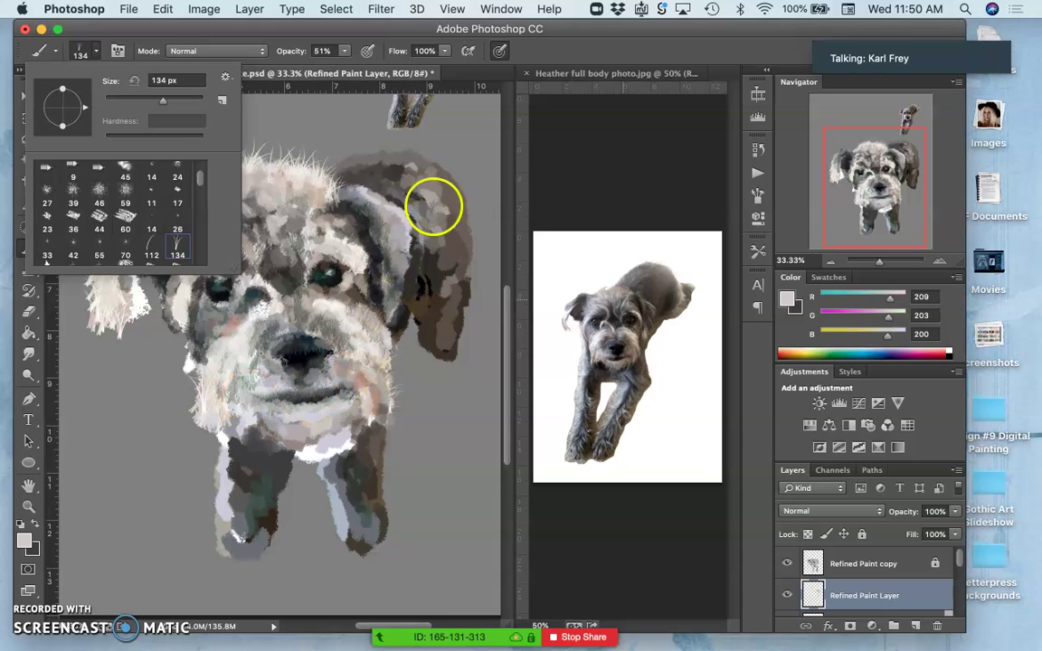
Set the grass brush's angle jitter to 15% in its Shape Dynamics
left_click(757, 201)
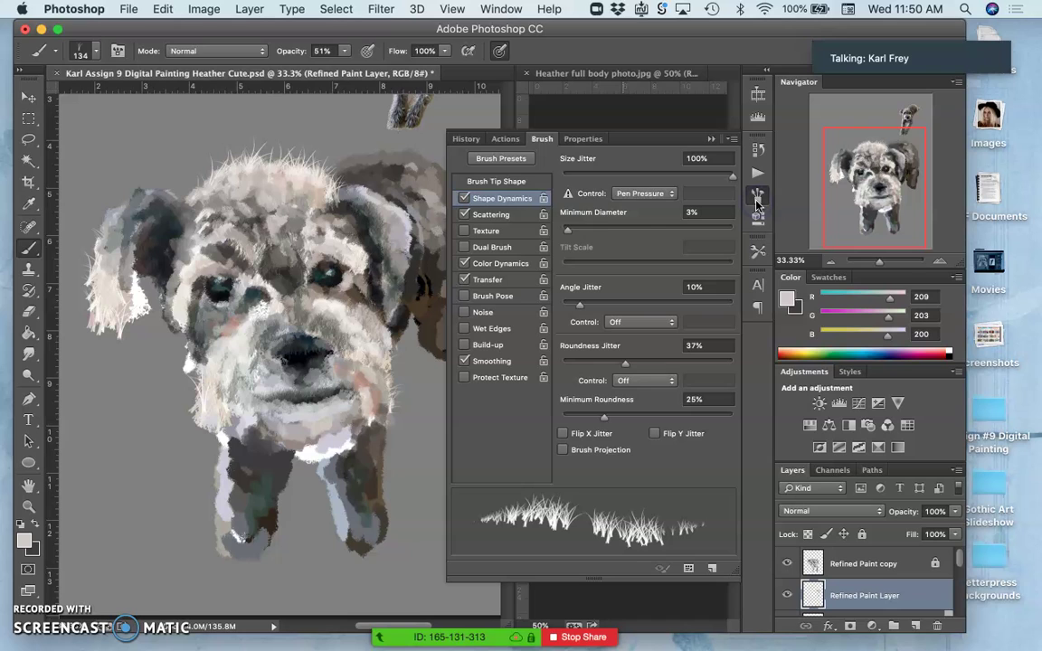
left_click(505, 217)
left_click(497, 201)
left_click_drag(582, 306, 589, 309)
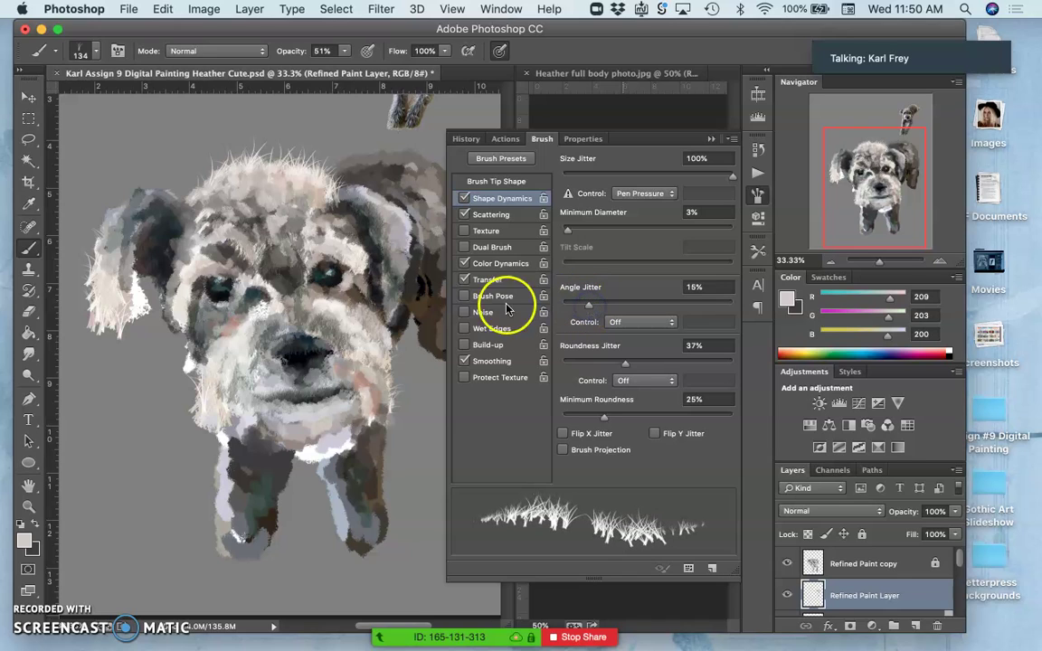
Set the brush's saturation jitter to 18%, brightness jitter to 10%, opacity jitter to 30% and flow jitter to 20%
left_click(497, 264)
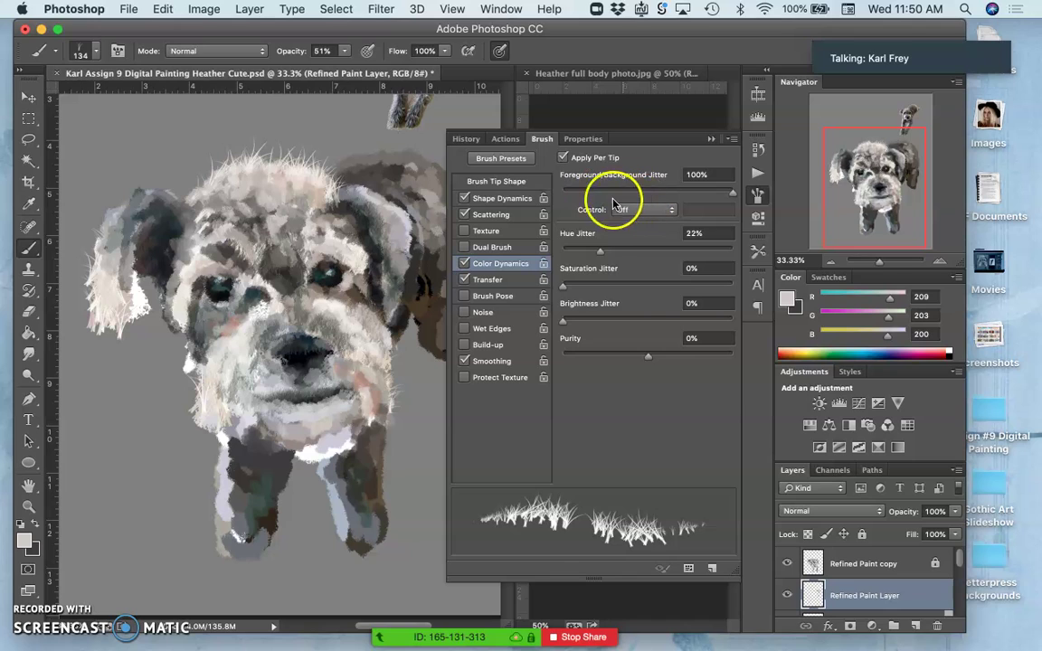
left_click_drag(563, 286, 577, 324)
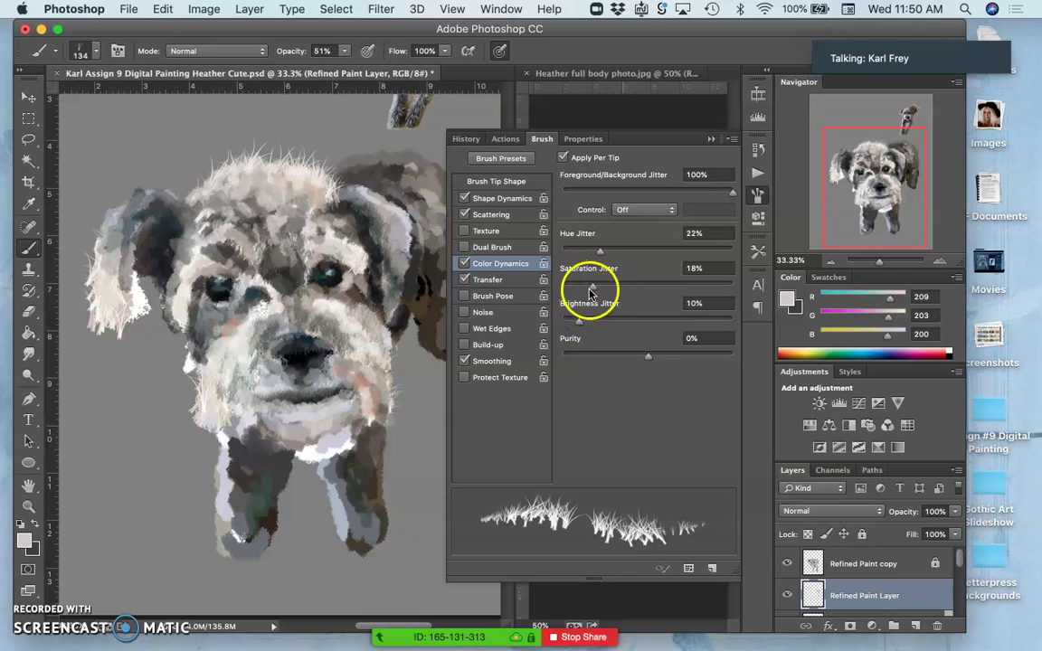
left_click(487, 280)
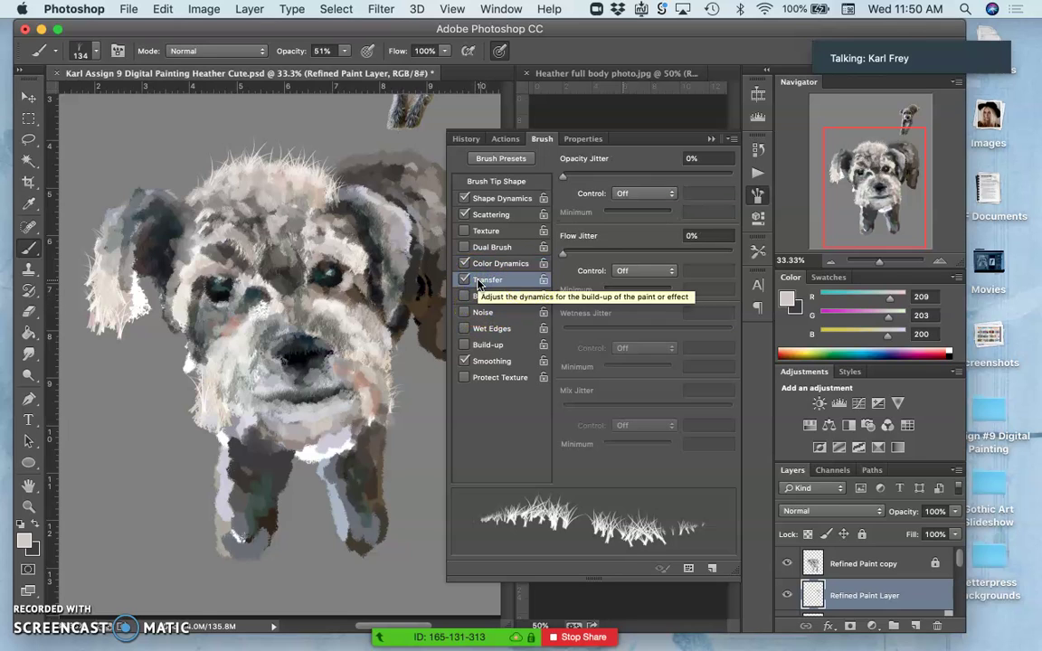
left_click_drag(563, 175, 613, 175)
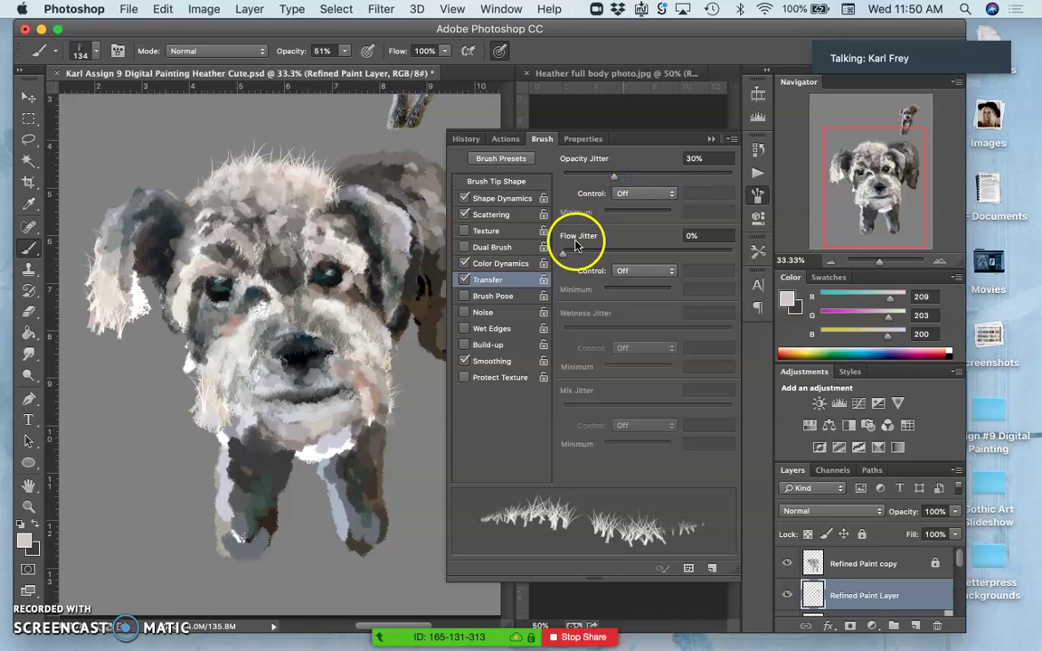
left_click_drag(565, 249, 598, 257)
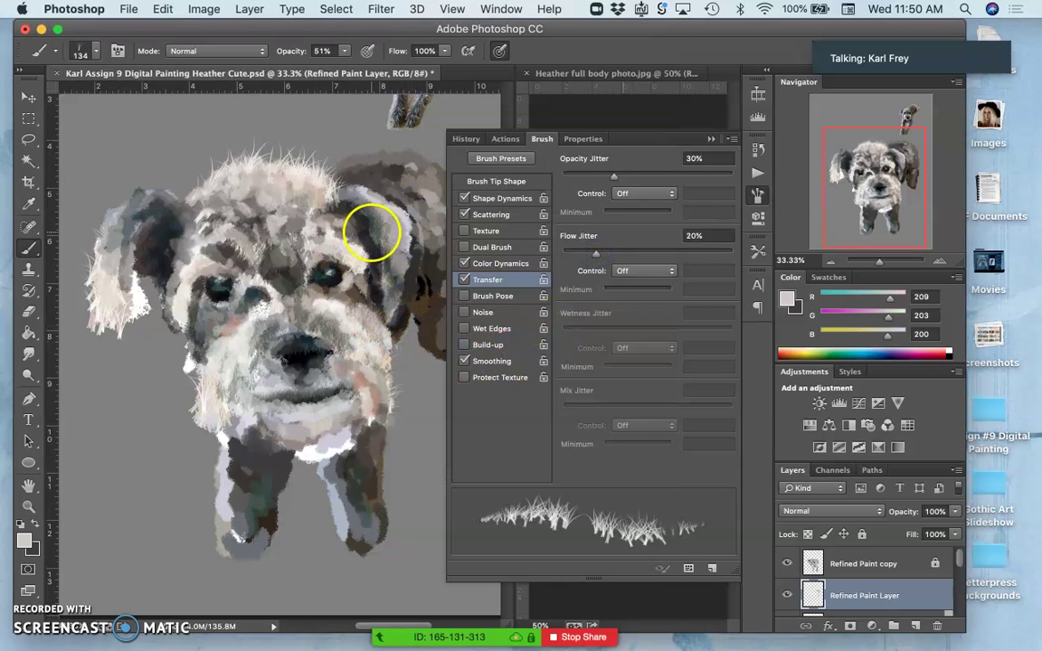
Enable Texture for the brush, undo a test stroke on the background and dab fur on the left-hand front leg
left_click(466, 232)
left_click(482, 231)
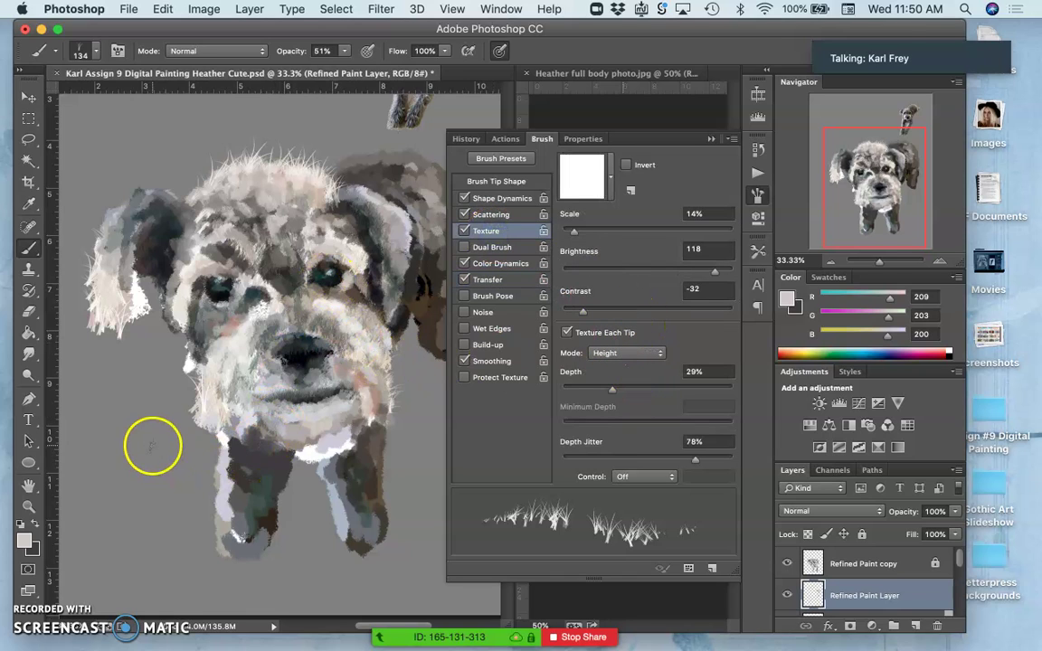
mouse_move(153, 423)
left_mouse_down()
mouse_move(137, 420)
mouse_move(153, 448)
mouse_move(134, 440)
mouse_move(151, 446)
left_mouse_up()
key("super+z")
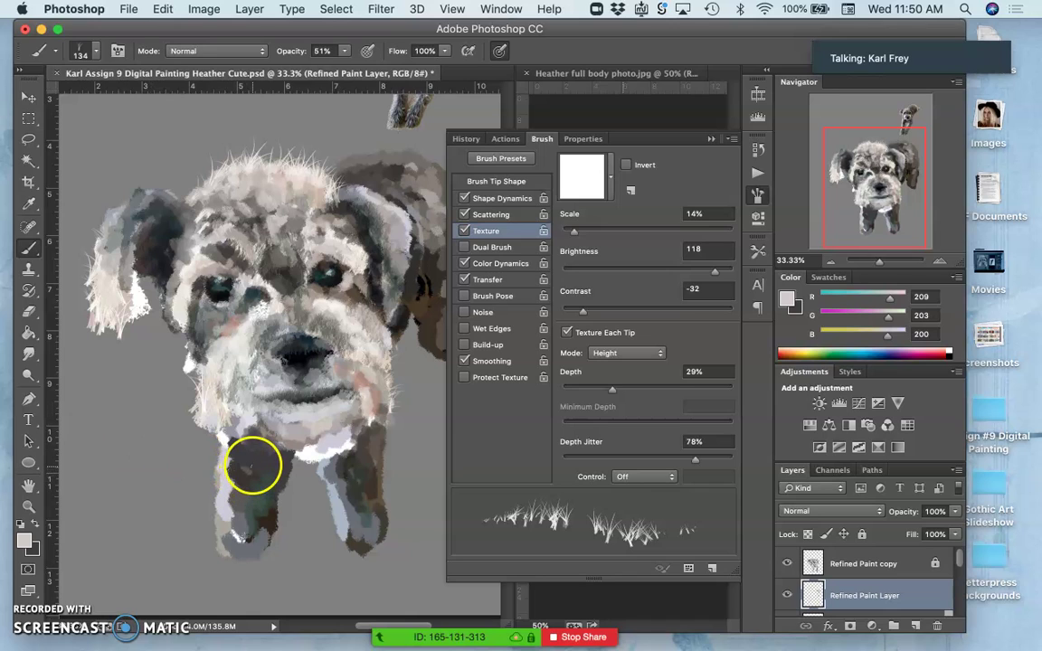
left_click(251, 460)
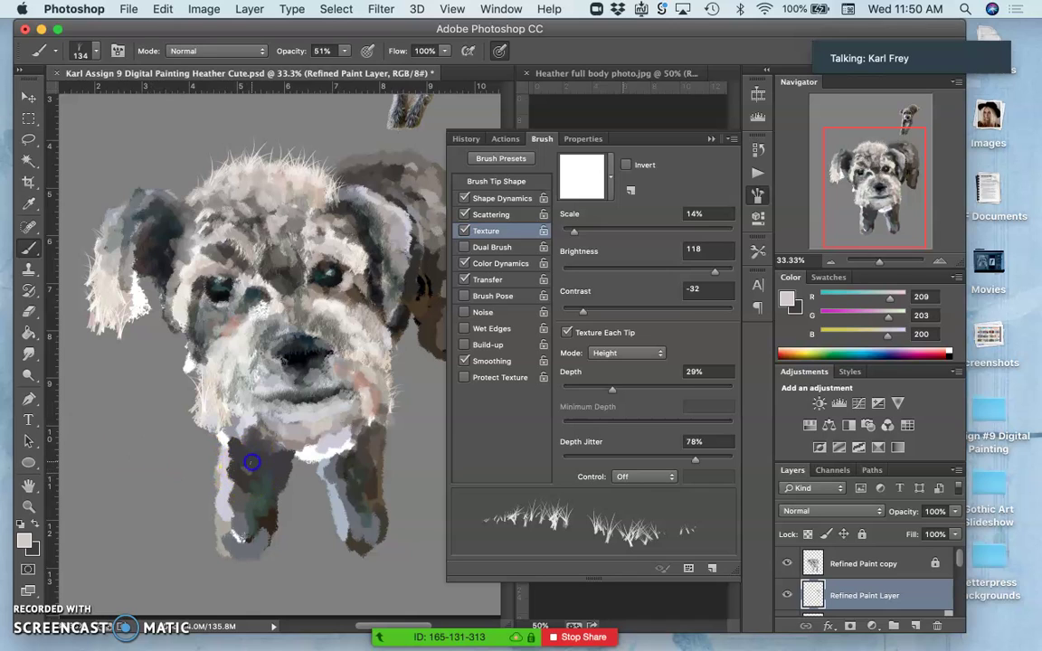
Enlarge the fur brush to 178 px and raise its opacity to 76%
left_click(711, 139)
left_click(99, 52)
left_click_drag(164, 100, 170, 98)
left_click(345, 51)
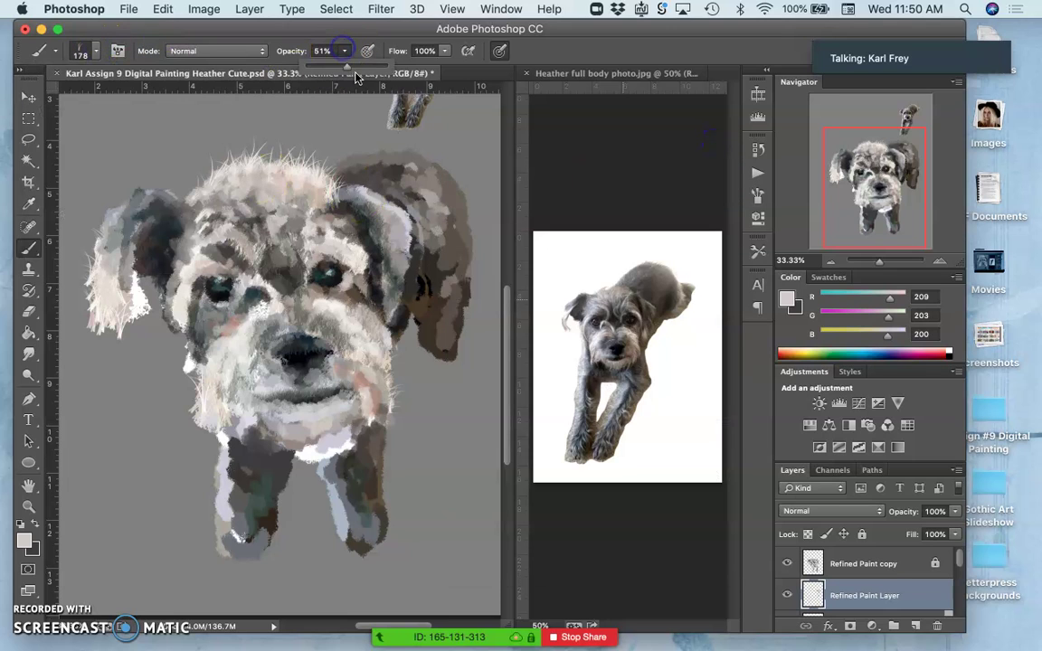
Paint fur down the left-hand front leg and paw, swapping the foreground and background colours after the first light strokes
left_click(256, 443)
mouse_move(249, 456)
left_mouse_down()
mouse_move(240, 500)
mouse_move(255, 482)
mouse_move(250, 490)
left_mouse_up()
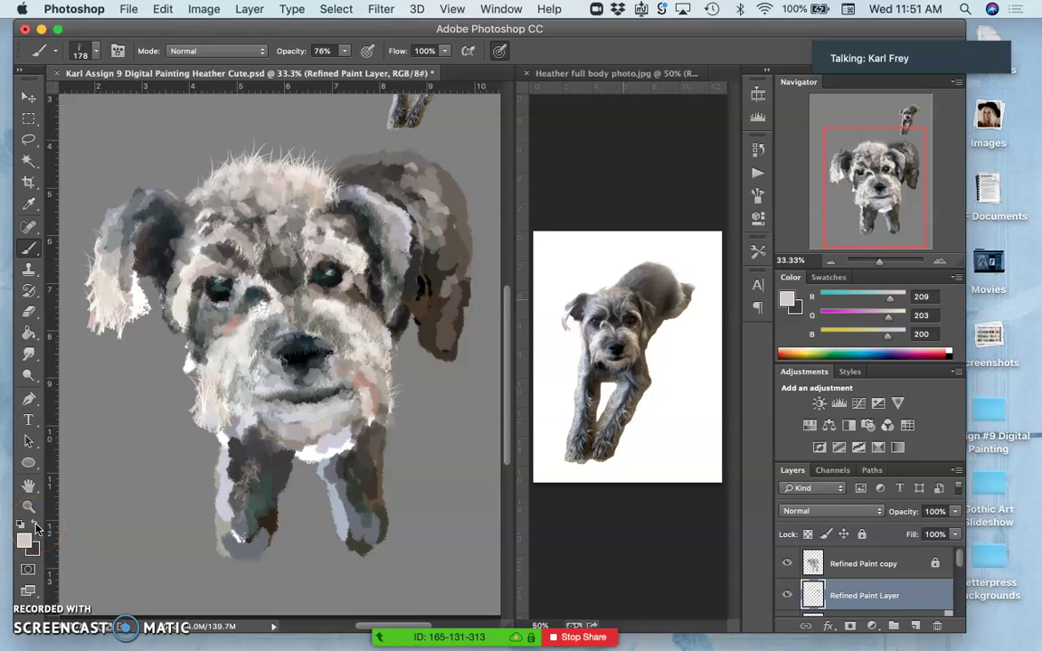
left_click(33, 525)
mouse_move(234, 443)
left_mouse_down()
mouse_move(233, 498)
mouse_move(232, 427)
mouse_move(246, 505)
mouse_move(225, 474)
mouse_move(233, 494)
mouse_move(235, 441)
mouse_move(236, 517)
left_mouse_up()
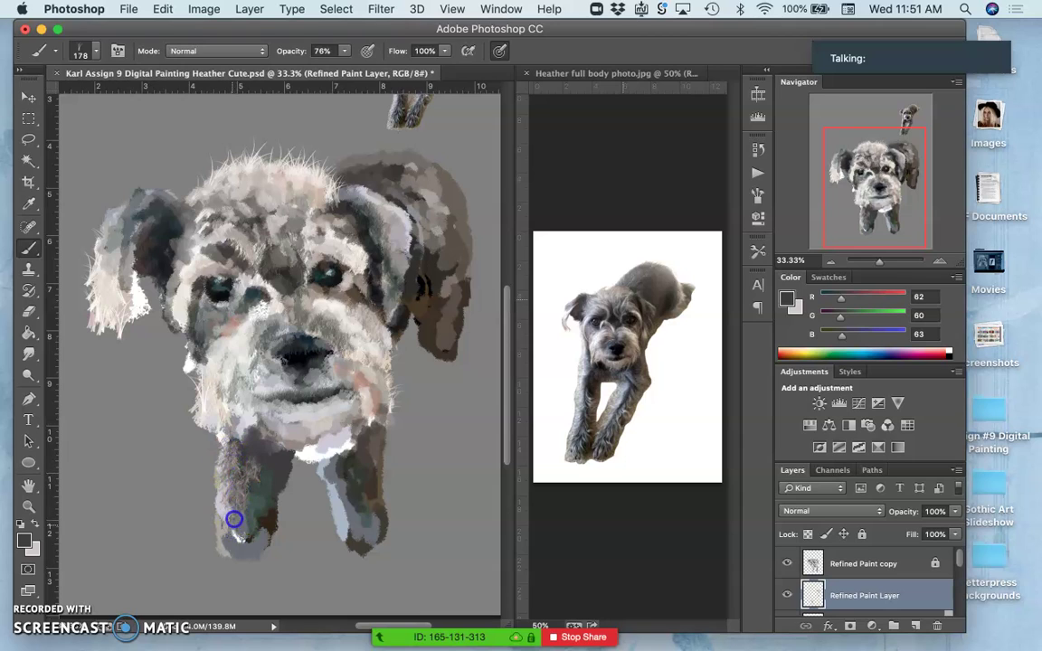
left_click_drag(240, 524, 234, 539)
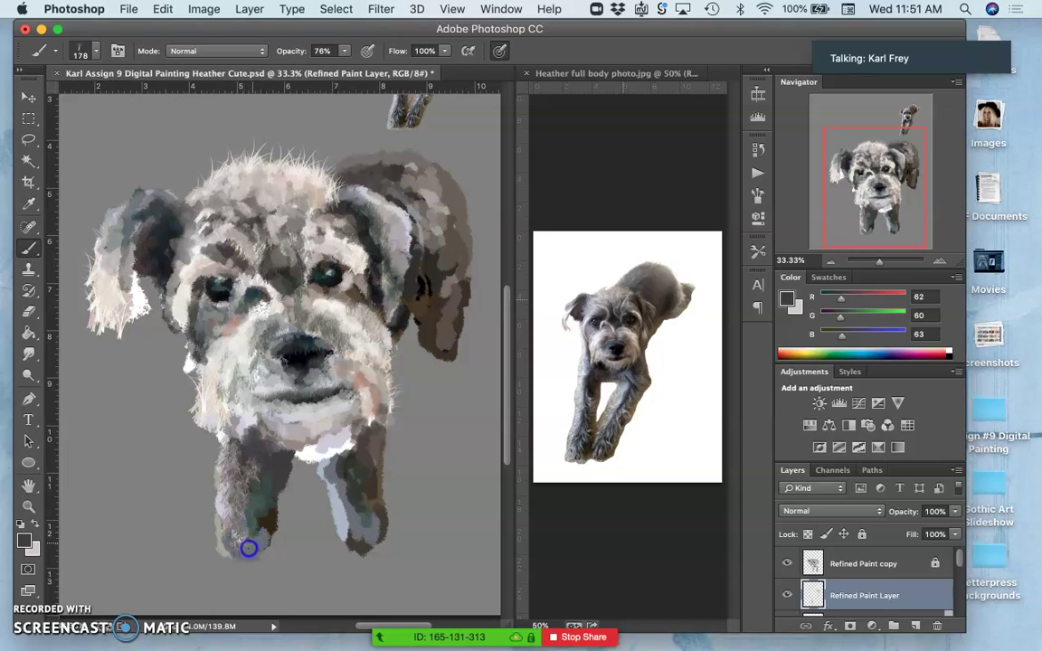
left_click_drag(222, 522, 217, 538)
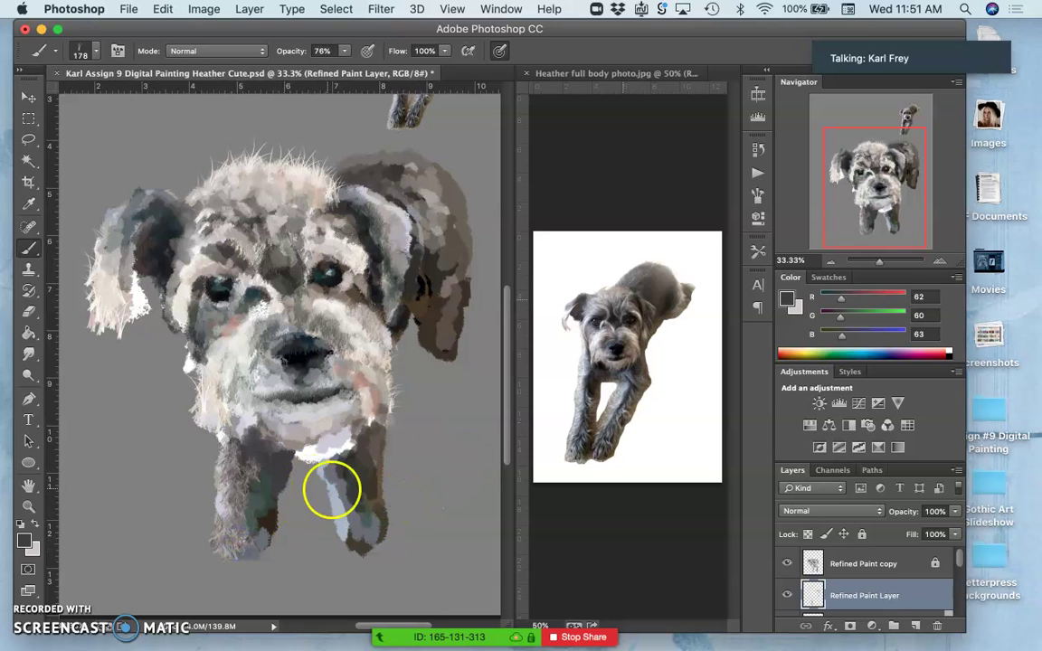
Paint fur texture over the right-hand front leg, its paw and the white chest area with the grass brush
left_click(315, 481)
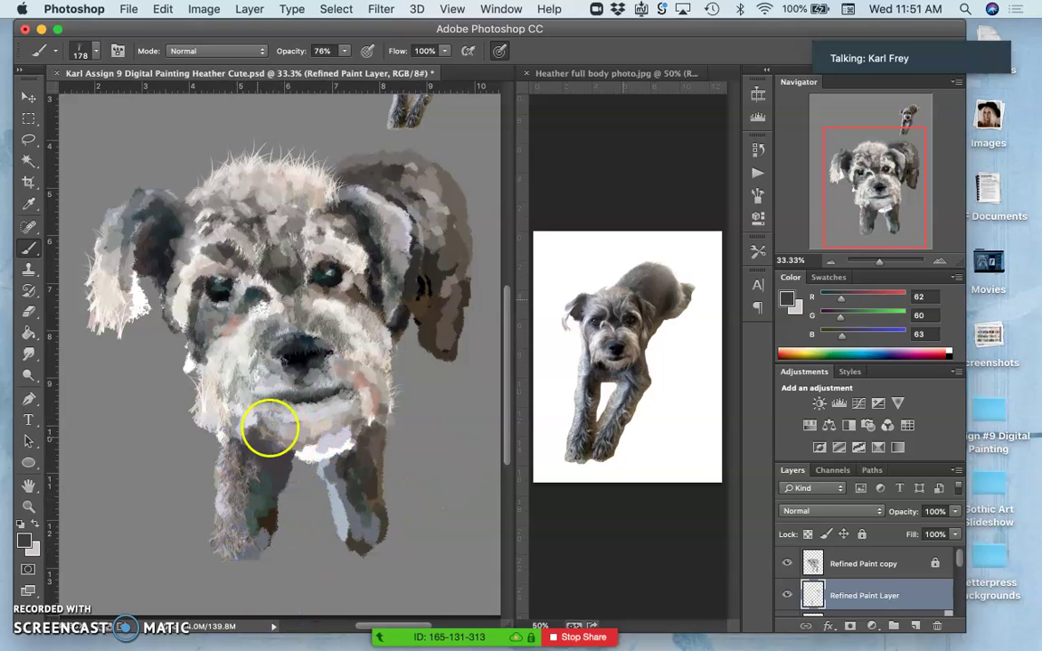
left_click_drag(352, 544, 346, 563)
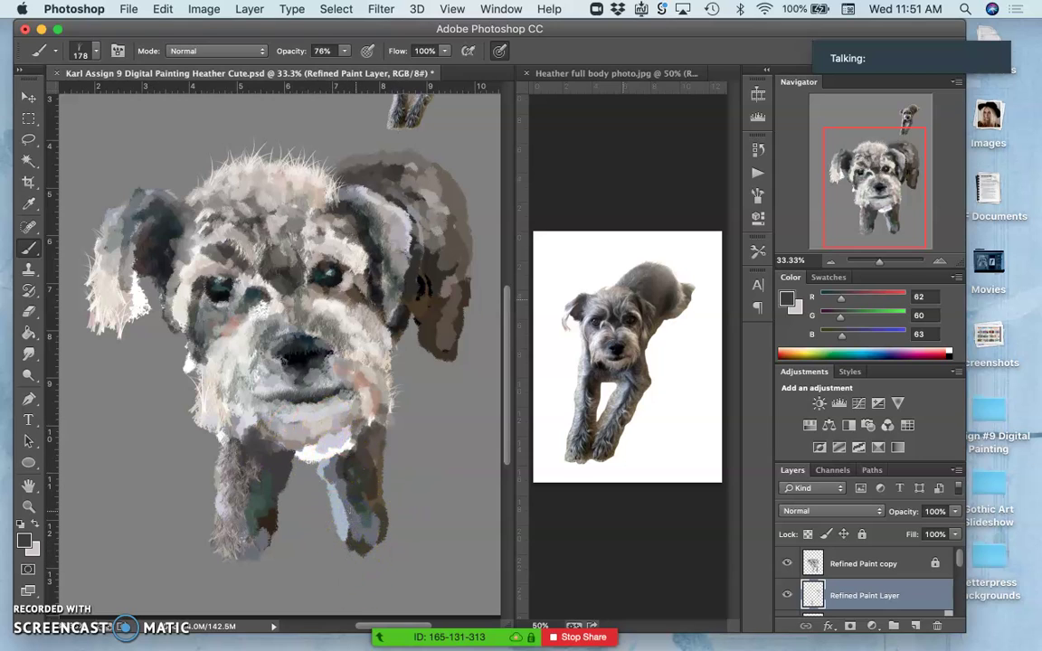
mouse_move(327, 474)
left_mouse_down()
mouse_move(346, 519)
mouse_move(339, 478)
mouse_move(350, 505)
mouse_move(352, 487)
mouse_move(344, 524)
mouse_move(353, 539)
mouse_move(326, 451)
left_mouse_up()
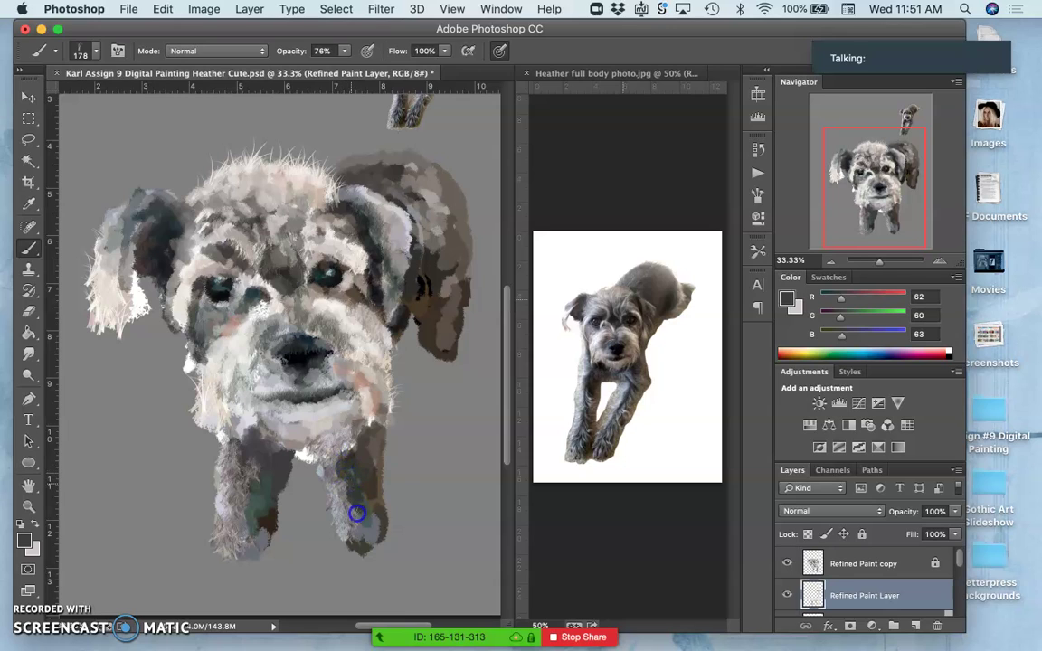
mouse_move(357, 511)
left_mouse_down()
mouse_move(377, 490)
mouse_move(363, 431)
left_mouse_up()
left_click_drag(371, 472, 371, 438)
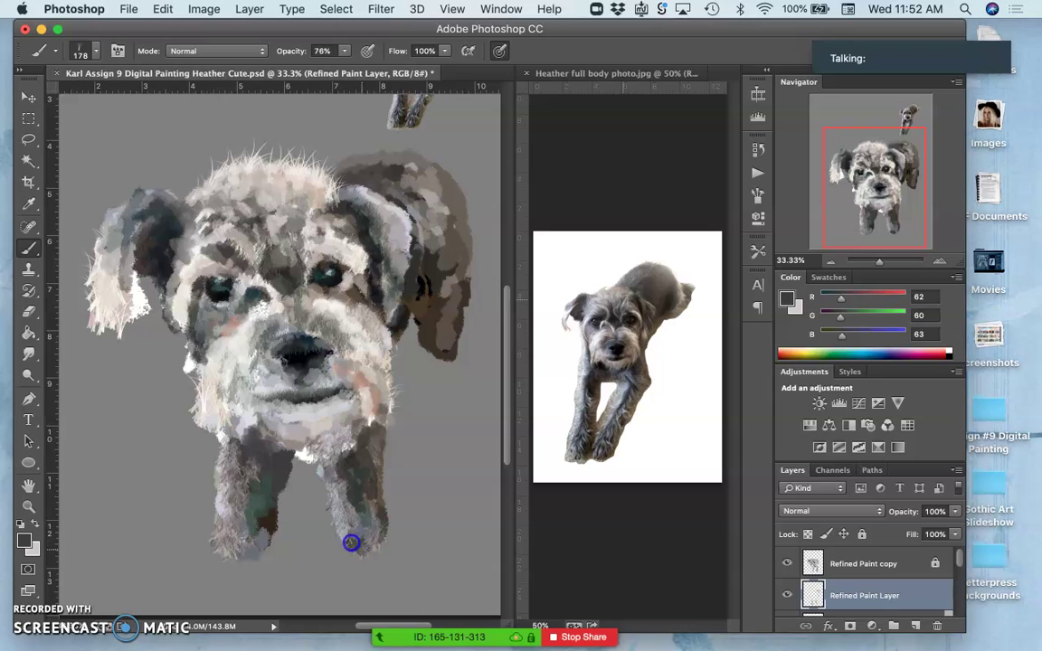
Paint grass-brush fur down the inner side of the left-hand front leg and over the dog's flank up to its back
left_click(270, 499)
mouse_move(277, 455)
left_mouse_down()
mouse_move(270, 485)
mouse_move(269, 444)
mouse_move(266, 513)
left_mouse_up()
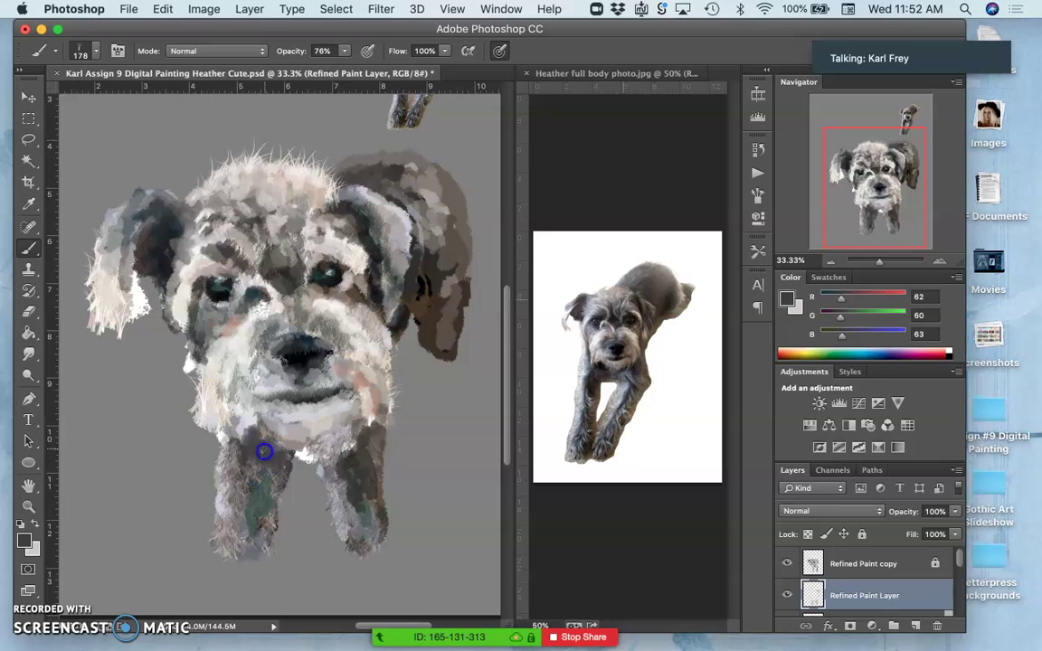
mouse_move(424, 283)
left_mouse_down()
mouse_move(431, 311)
mouse_move(439, 266)
mouse_move(457, 274)
mouse_move(466, 242)
mouse_move(455, 198)
mouse_move(465, 253)
mouse_move(455, 190)
mouse_move(459, 231)
mouse_move(443, 193)
mouse_move(458, 257)
mouse_move(455, 213)
mouse_move(449, 272)
left_mouse_up()
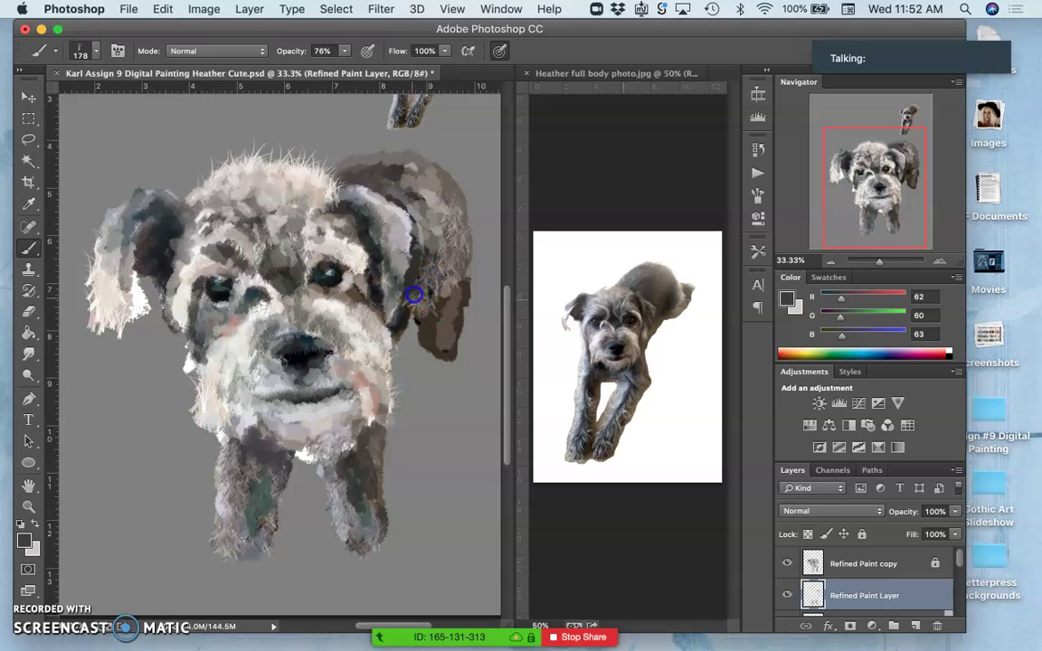
left_click_drag(428, 276, 445, 240)
mouse_move(424, 192)
left_mouse_down()
mouse_move(409, 176)
mouse_move(439, 190)
mouse_move(416, 167)
mouse_move(392, 164)
left_mouse_up()
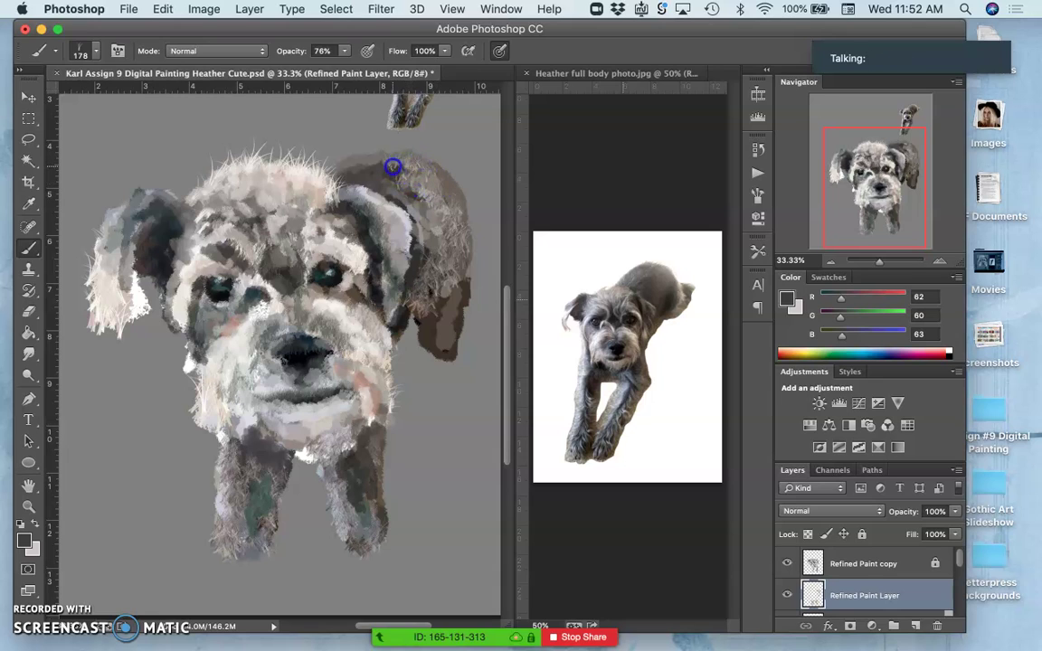
Cover the dog's back, rump and hind leg with dense fur strokes from the grass brush
mouse_move(386, 174)
left_mouse_down()
mouse_move(290, 176)
mouse_move(321, 168)
mouse_move(339, 185)
mouse_move(307, 172)
mouse_move(339, 178)
mouse_move(313, 172)
mouse_move(337, 187)
left_mouse_up()
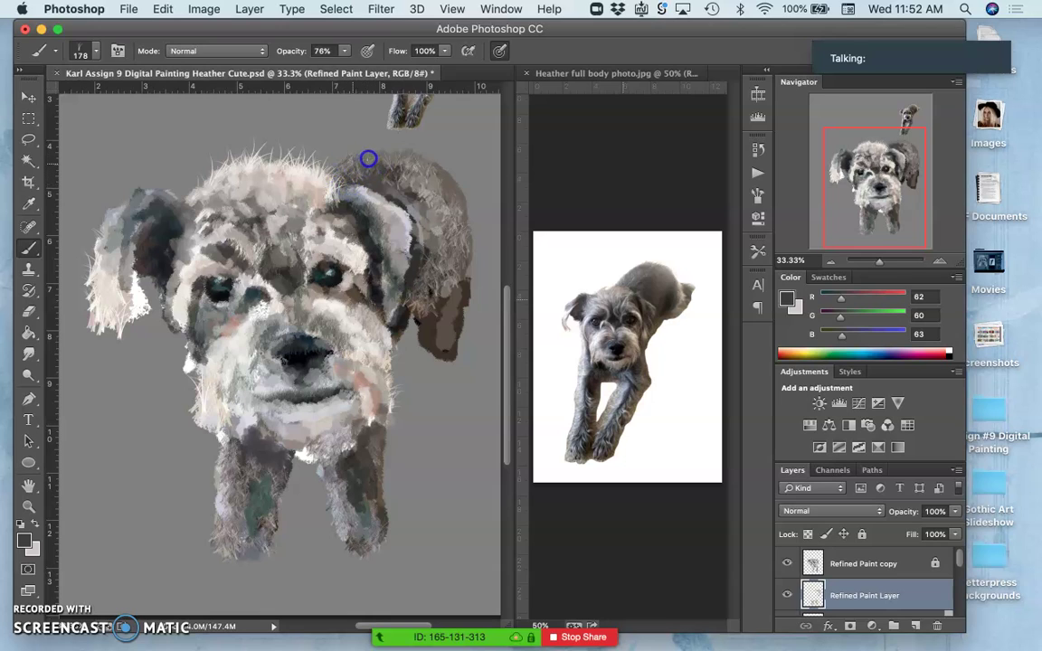
left_click_drag(372, 185, 374, 191)
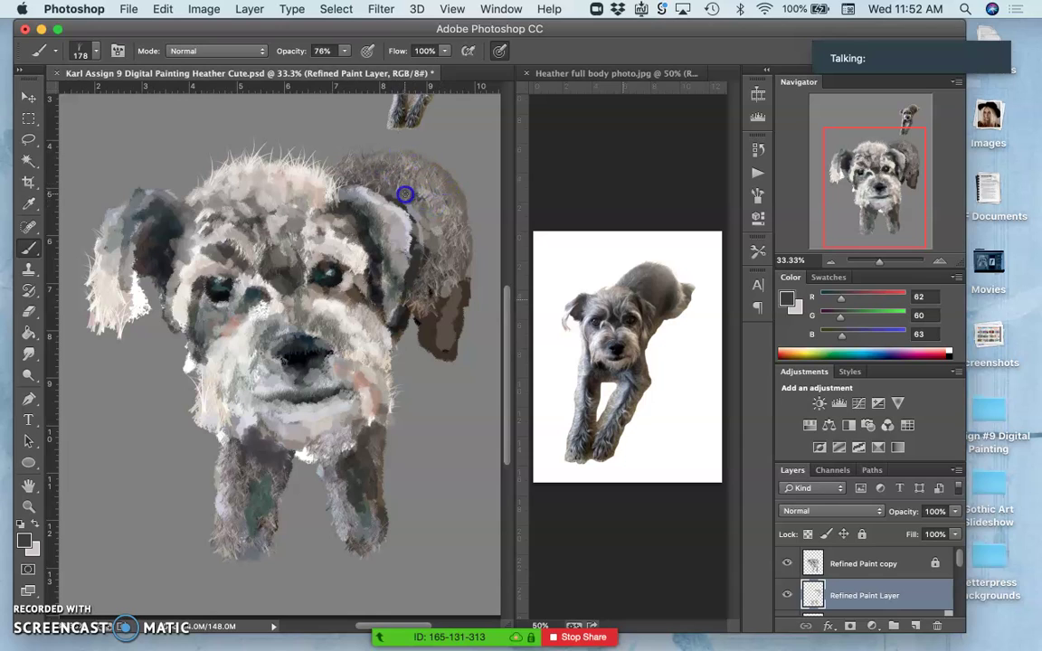
mouse_move(386, 183)
left_mouse_down()
mouse_move(408, 201)
mouse_move(432, 287)
mouse_move(421, 247)
left_mouse_up()
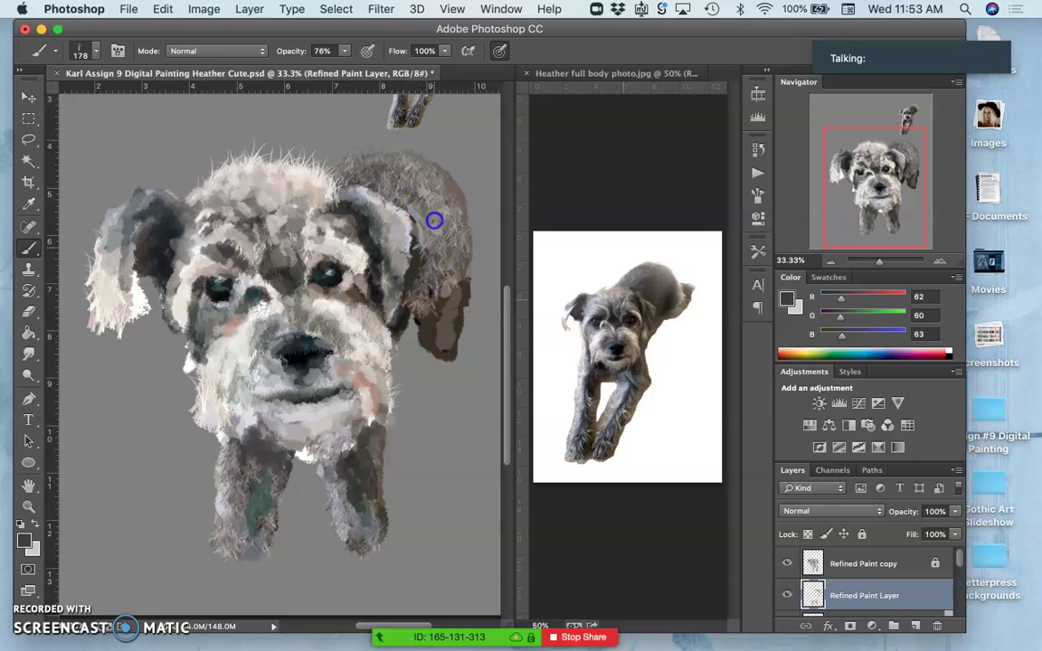
mouse_move(420, 205)
left_mouse_down()
mouse_move(422, 265)
mouse_move(449, 230)
mouse_move(432, 201)
mouse_move(433, 244)
mouse_move(397, 260)
mouse_move(416, 246)
mouse_move(428, 254)
mouse_move(361, 264)
mouse_move(212, 258)
mouse_move(250, 268)
mouse_move(286, 305)
mouse_move(313, 286)
mouse_move(331, 315)
mouse_move(346, 290)
mouse_move(450, 309)
left_mouse_up()
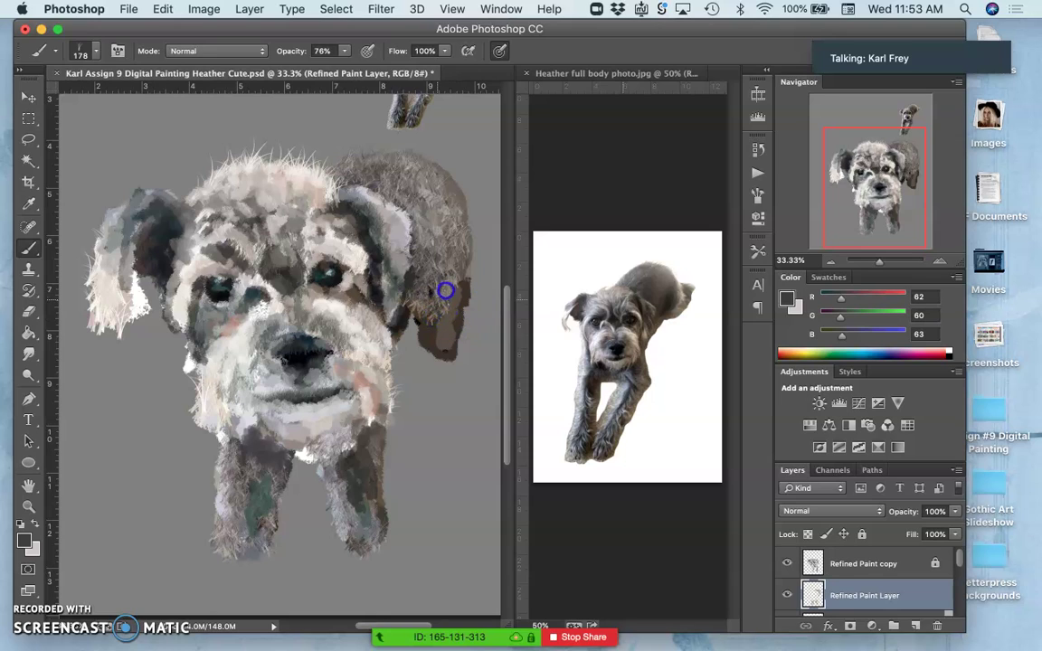
left_click(451, 293)
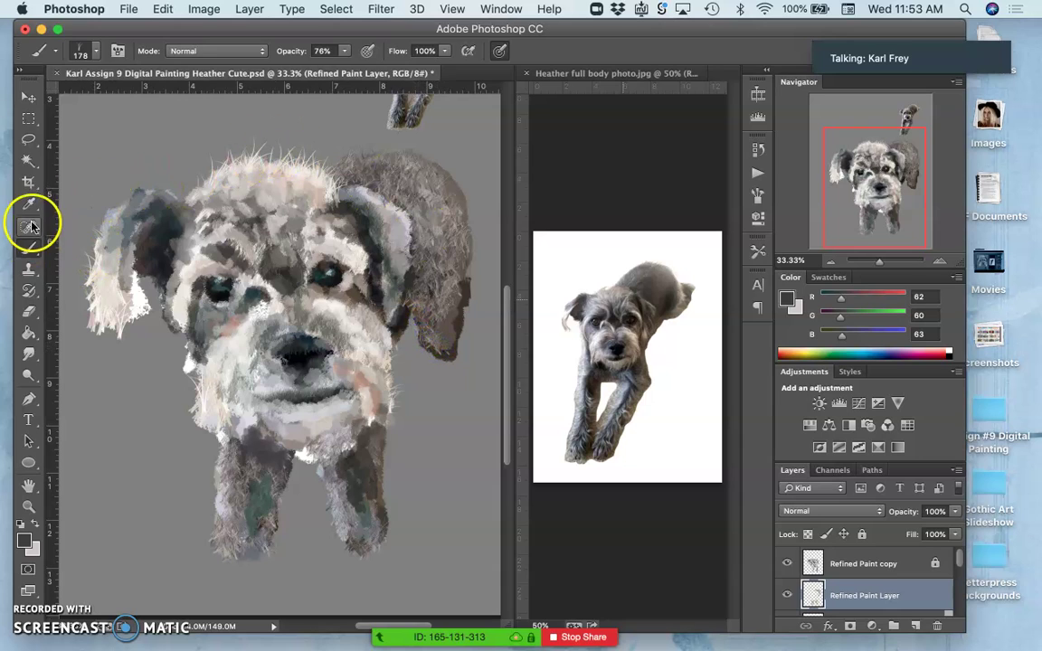
Try the Mixer Brush, return to the Brush Tool and paint fur between the right-hand eye and ear
left_click_drag(31, 248, 95, 282)
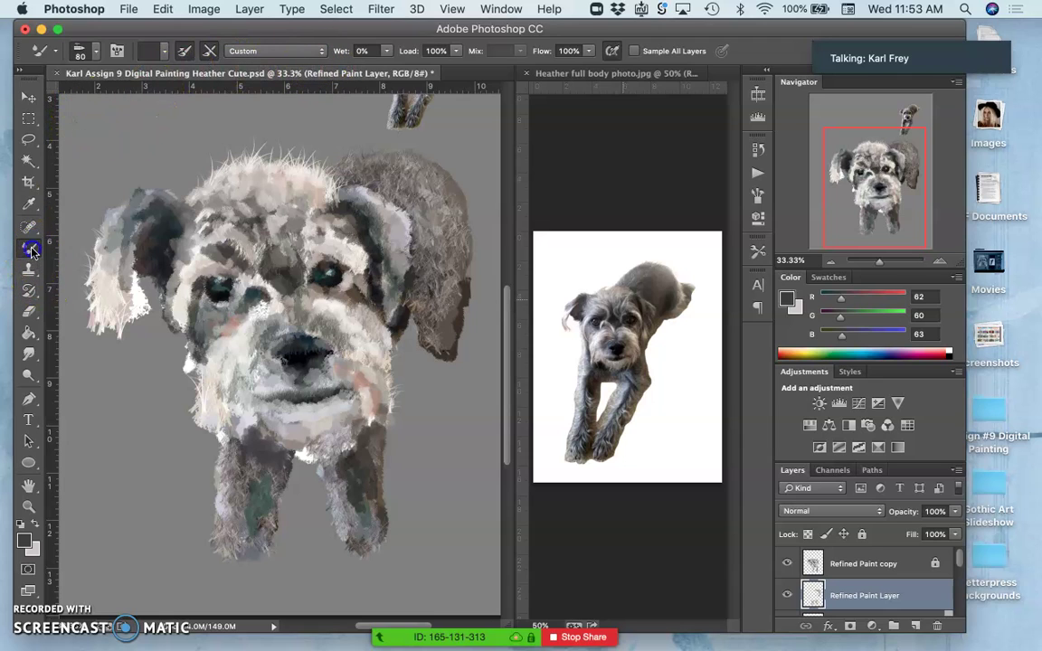
left_click_drag(31, 251, 81, 242)
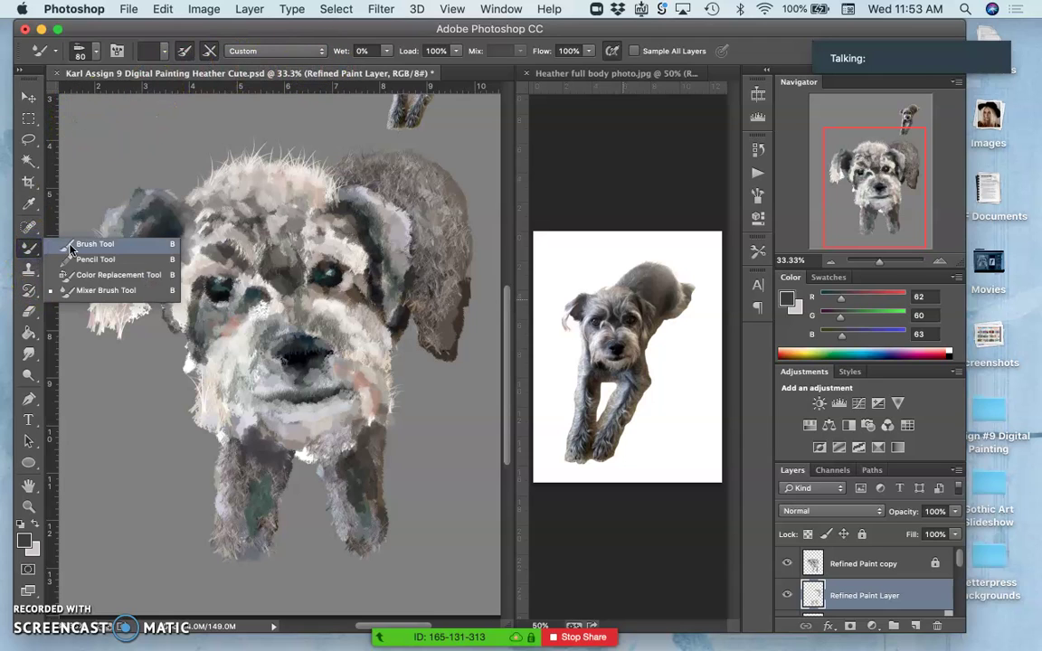
left_click(355, 260)
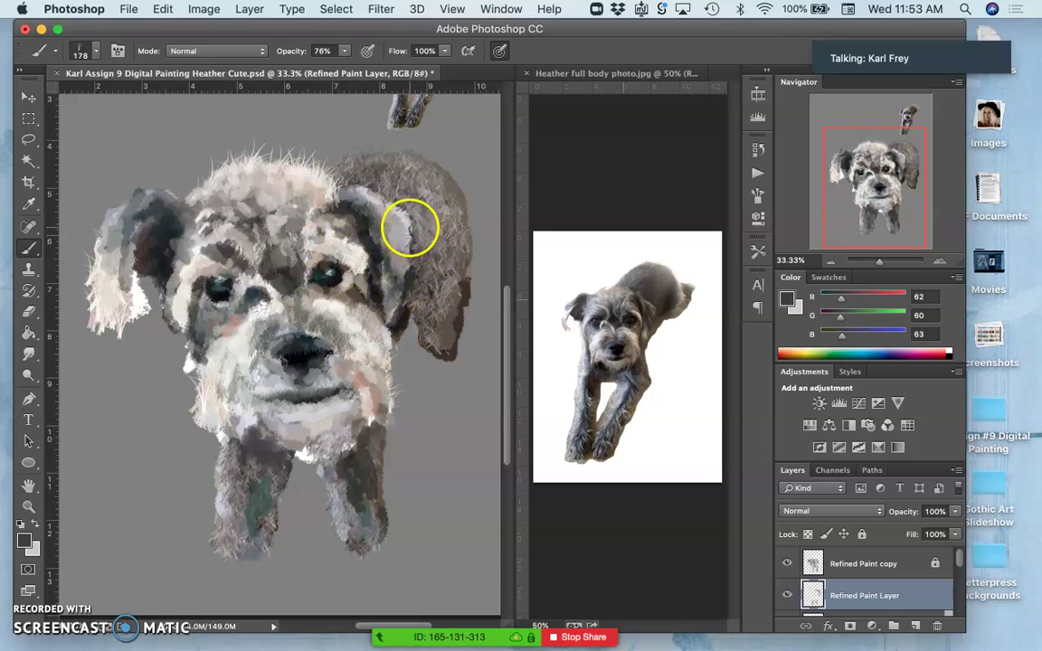
left_click_drag(345, 244, 353, 250)
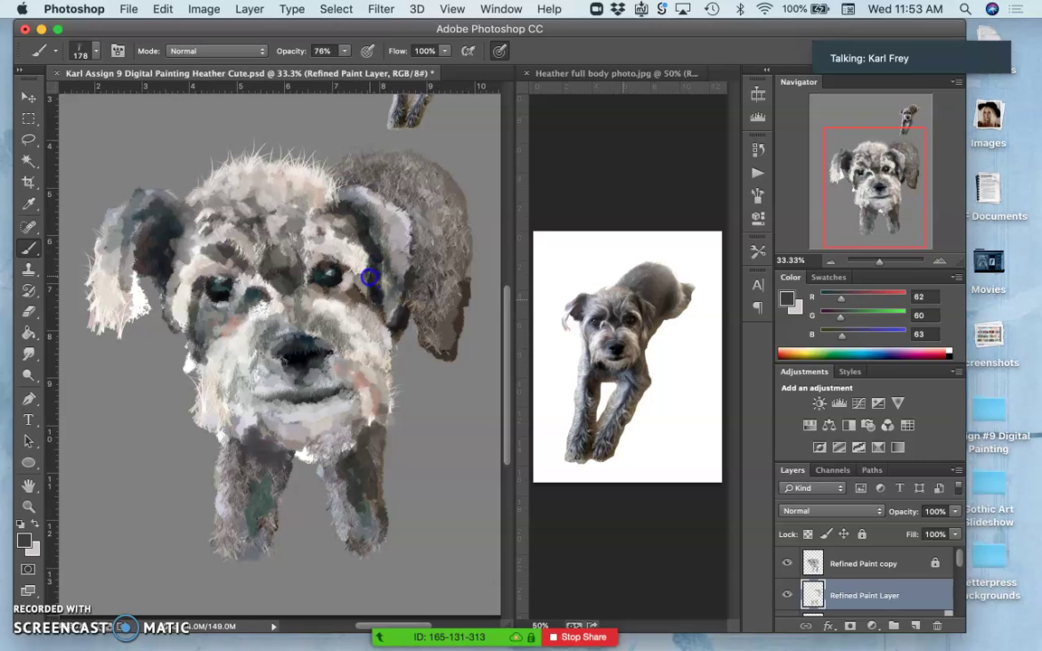
left_click_drag(344, 253, 354, 259)
Add fur texture to the left-hand ear, muzzle, left-hand cheek and forehead, working across to the right-hand ear
left_click_drag(142, 262, 111, 251)
mouse_move(272, 258)
left_mouse_down()
mouse_move(302, 270)
mouse_move(284, 309)
mouse_move(252, 326)
mouse_move(250, 340)
left_mouse_up()
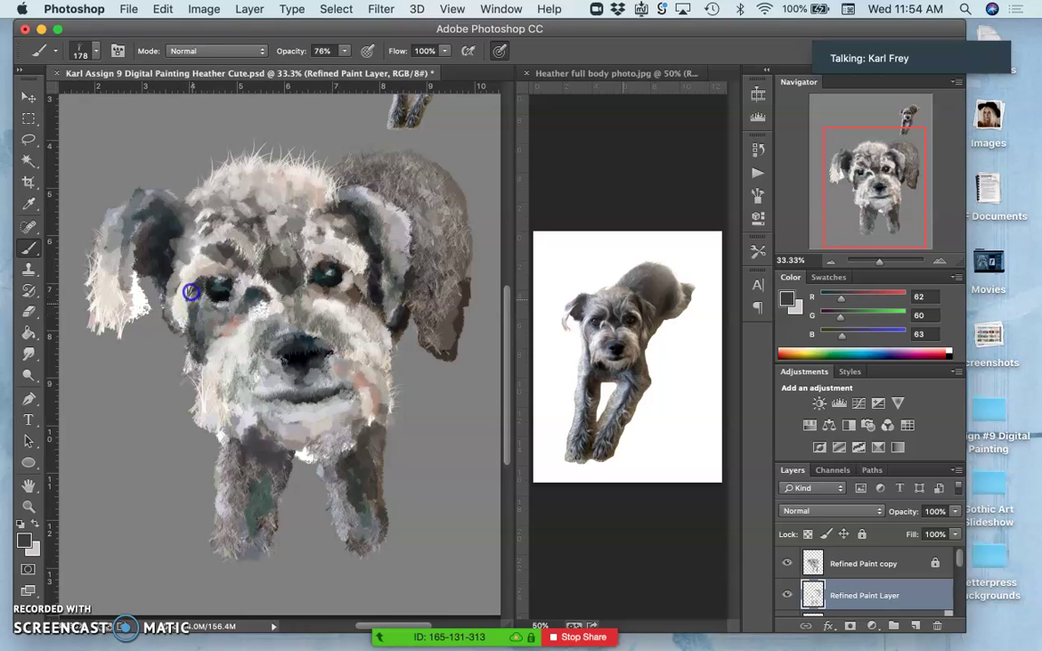
left_click_drag(186, 297, 169, 268)
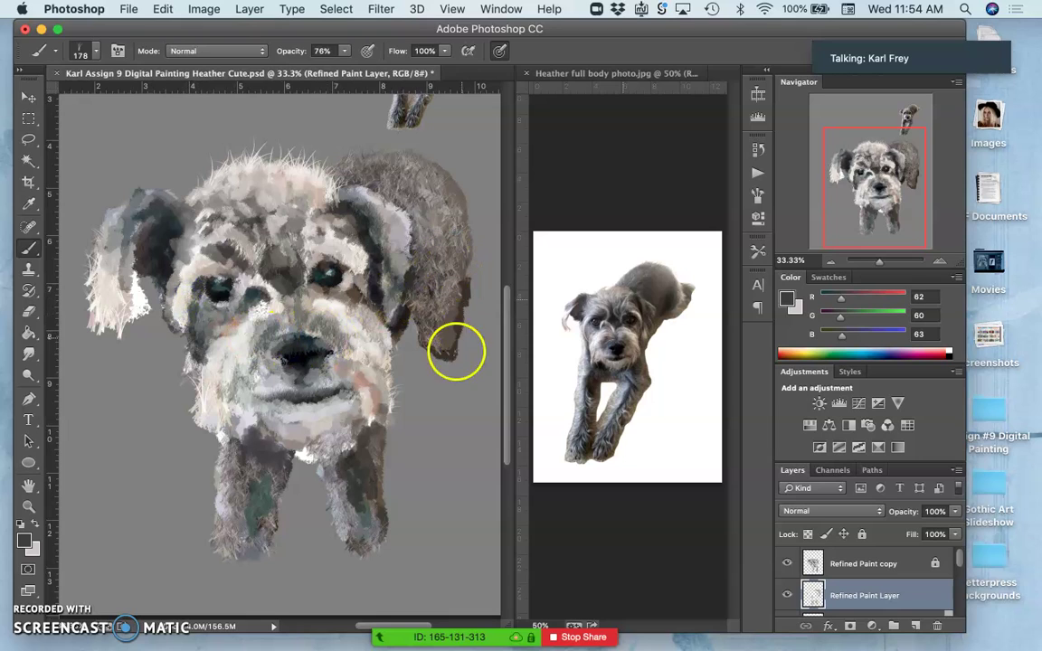
left_click_drag(285, 219, 274, 221)
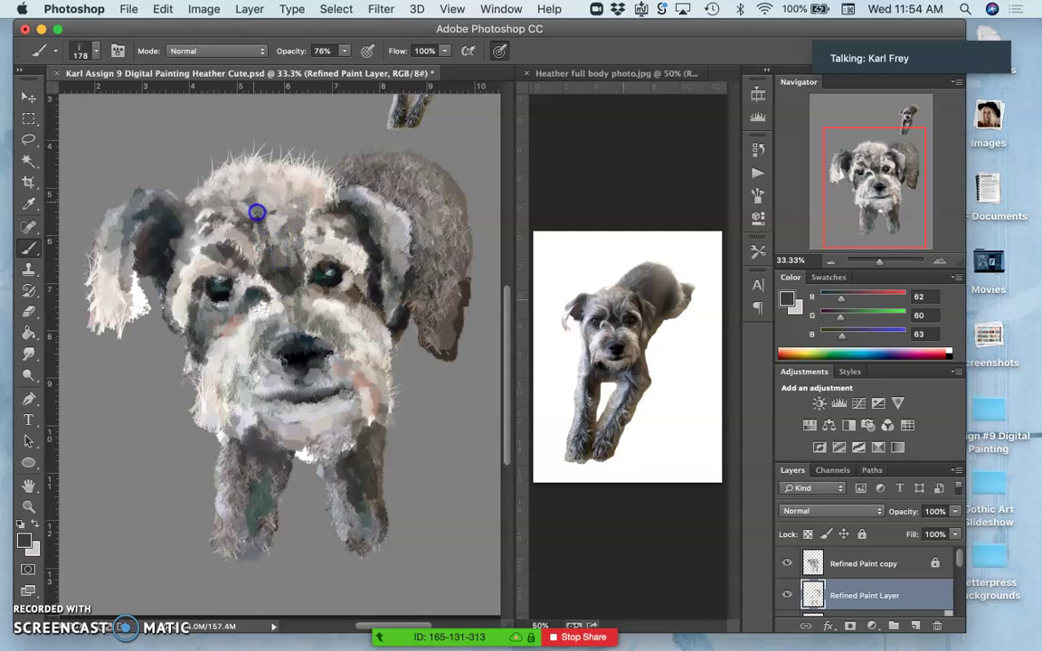
mouse_move(257, 203)
left_mouse_down()
mouse_move(324, 241)
mouse_move(381, 329)
mouse_move(335, 360)
mouse_move(426, 475)
mouse_move(423, 452)
mouse_move(489, 374)
mouse_move(499, 408)
mouse_move(459, 287)
mouse_move(396, 279)
left_mouse_up()
Sample a light grey (RGB 180, 173, 171) from the right-hand ear and paint fur strokes over that ear
left_click(372, 214, "alt")
left_click_drag(370, 238, 362, 219)
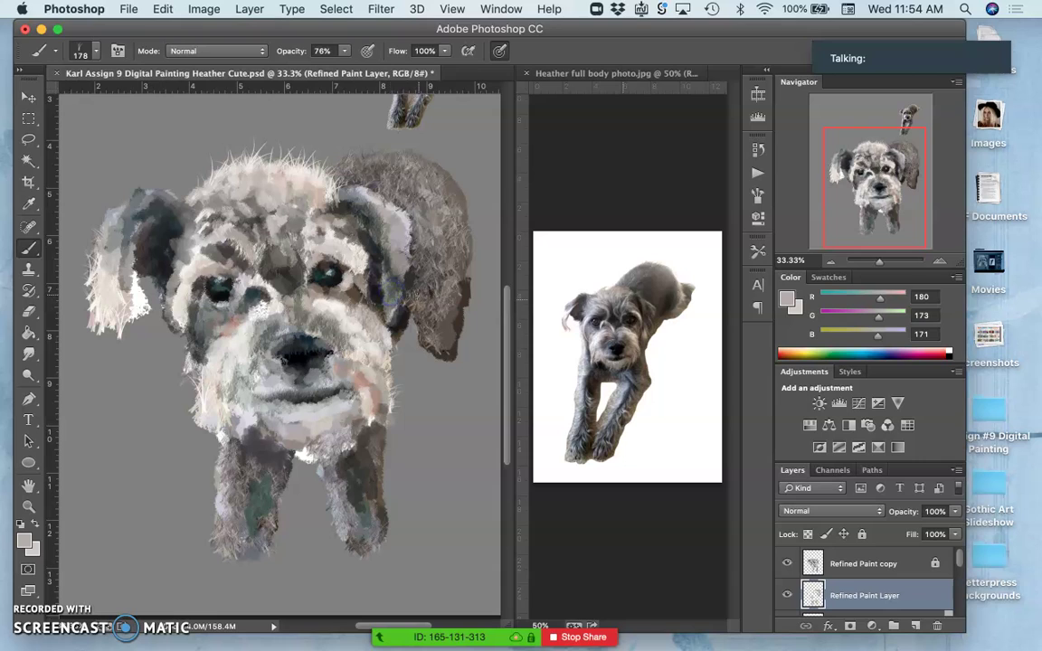
left_click(601, 403)
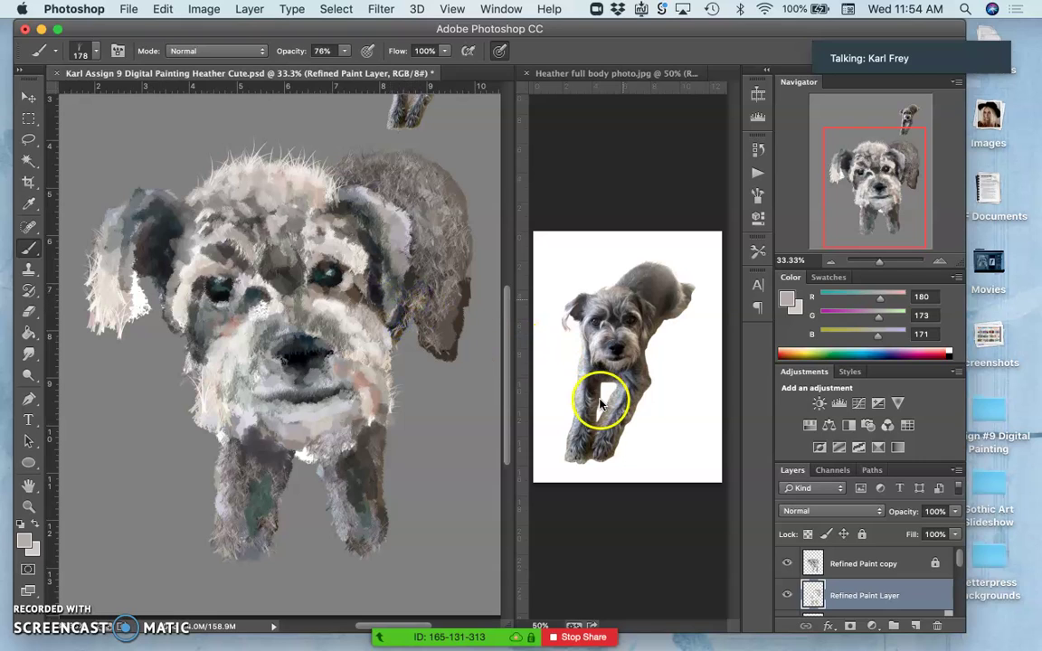
left_click_drag(602, 402, 591, 389)
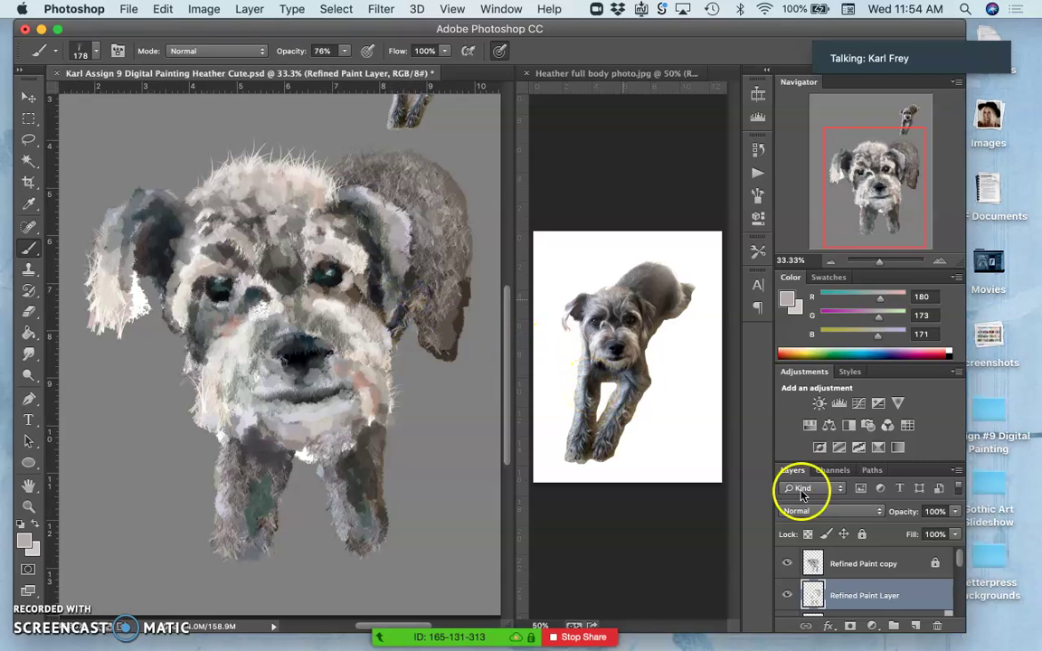
Toggle the visibility of Refined Paint Layer repeatedly to compare the painting with and without the new fur
left_click(790, 594)
left_click(790, 594)
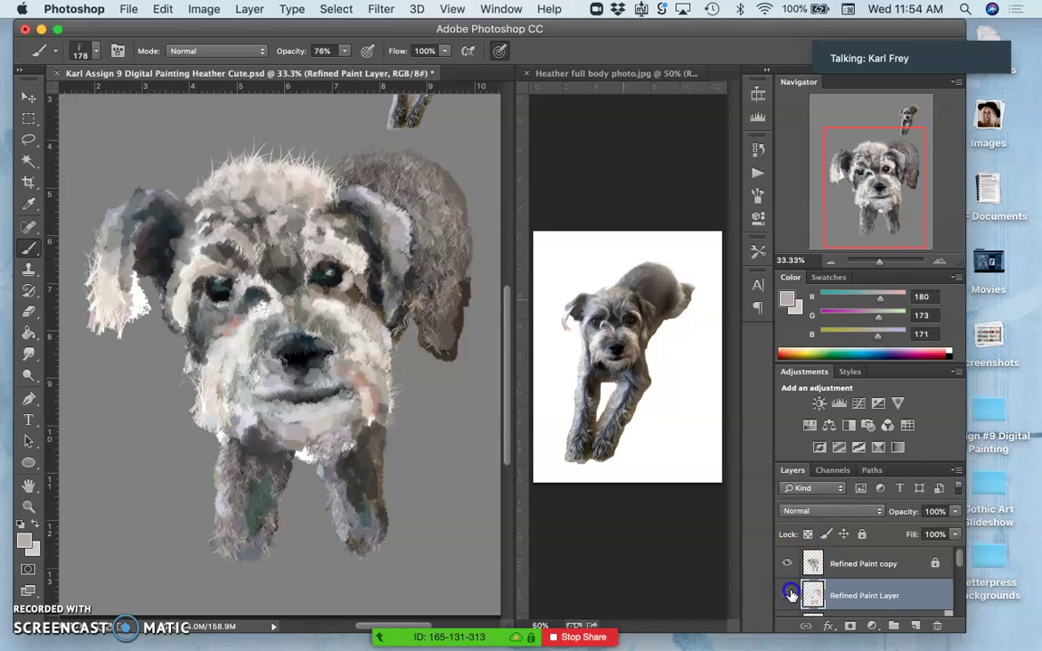
left_click(790, 594)
left_click(790, 595)
left_click(791, 595)
left_click(791, 595)
left_click(791, 594)
left_click(791, 595)
left_click(825, 561)
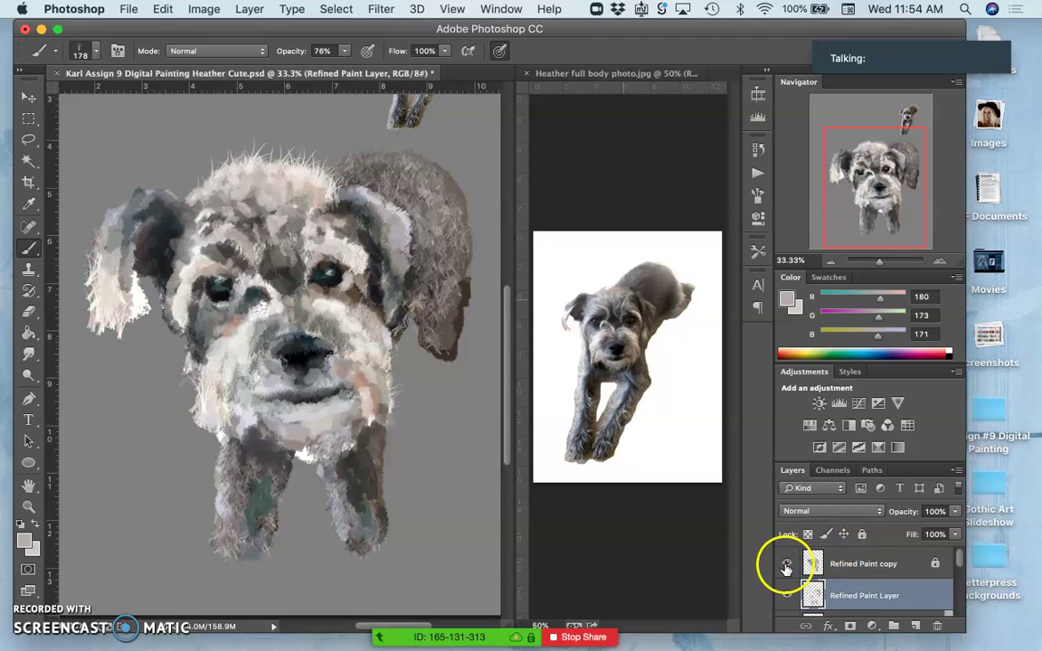
Hide the Refined Paint copy layer and examine the fur strokes on the legs, body and head at 200%, ending at a full view
left_click(787, 564)
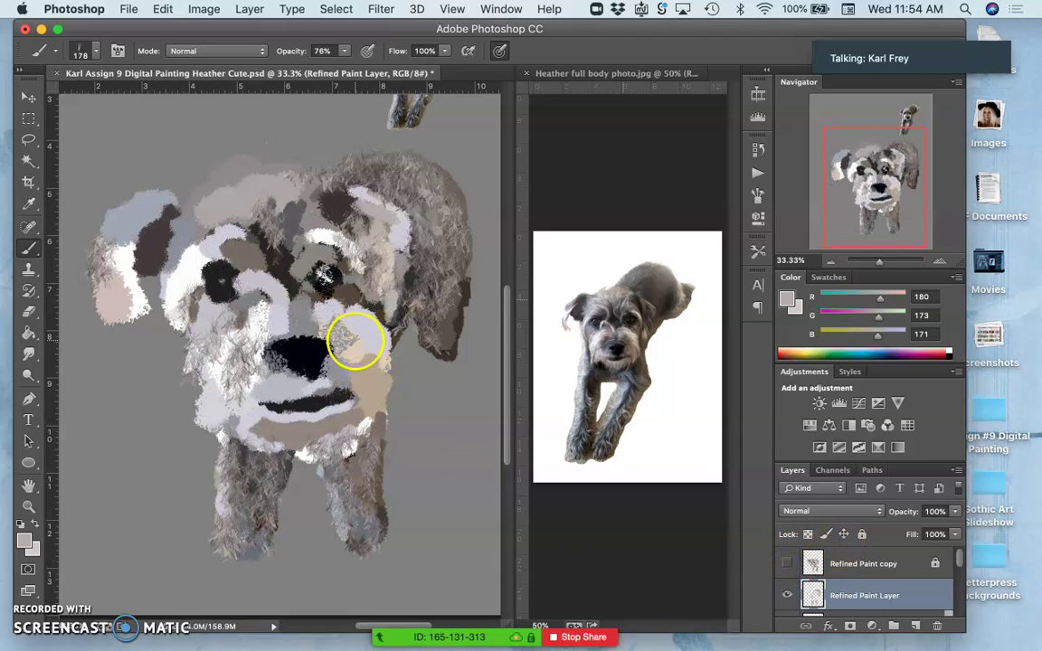
key("super+equal")
key("super+equal")
key("super+equal")
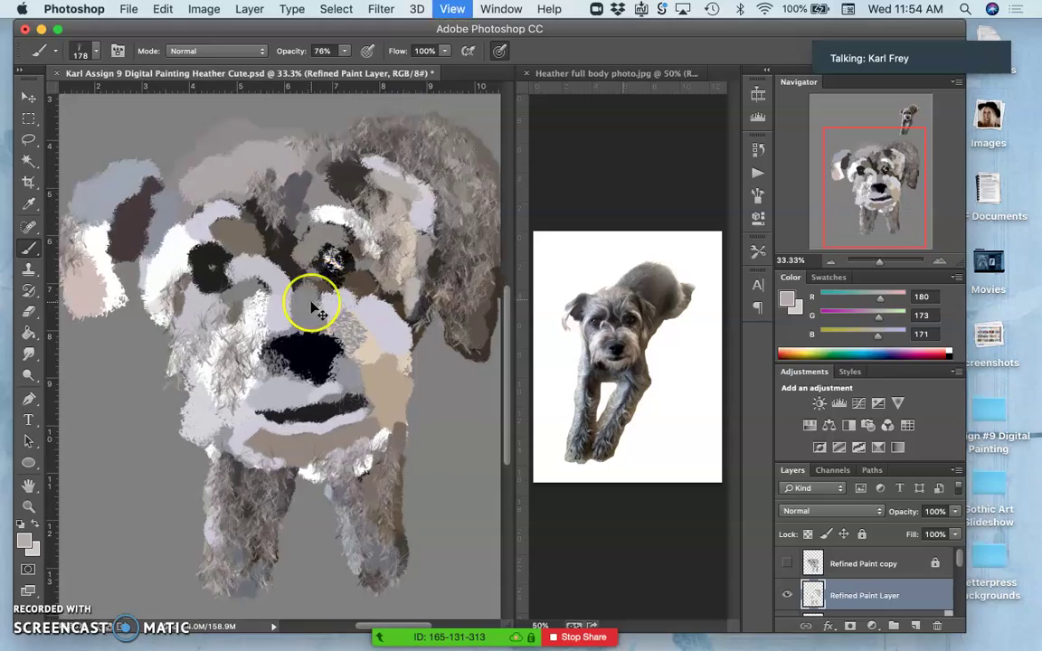
key("super+equal")
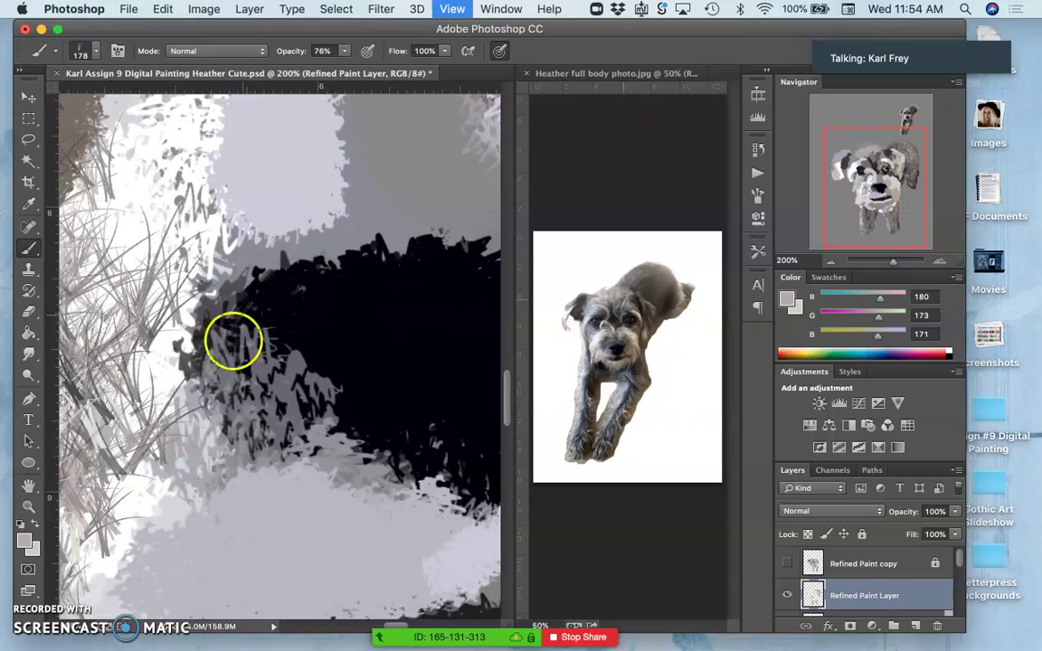
scroll(225, 347, "down", 5)
scroll(280, 348, "down", 5)
scroll(280, 349, "right", 5)
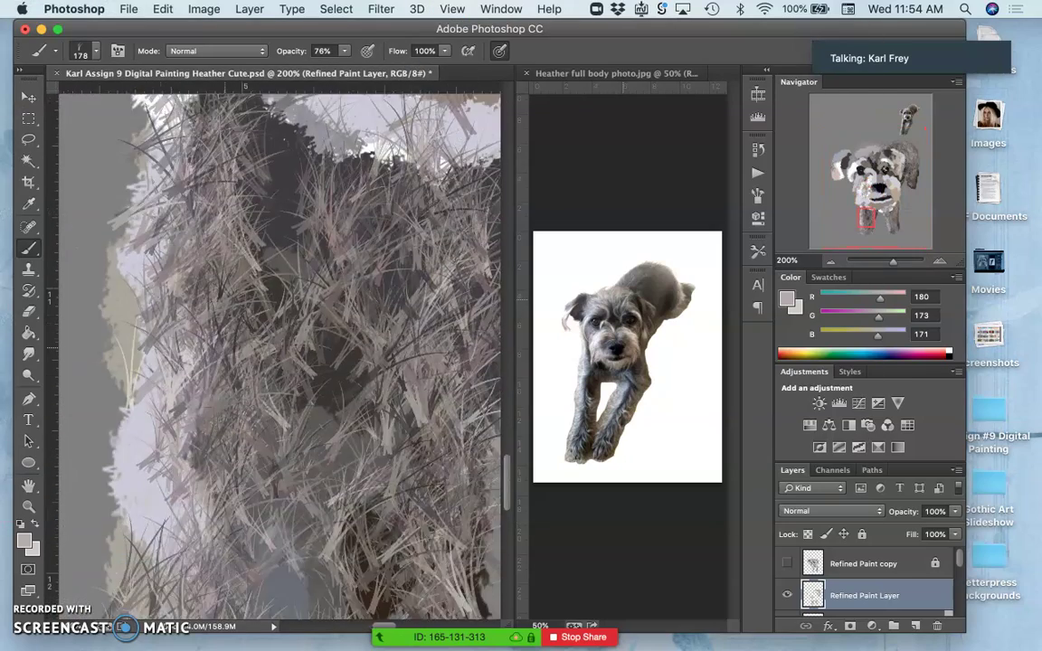
scroll(281, 349, "right", 5)
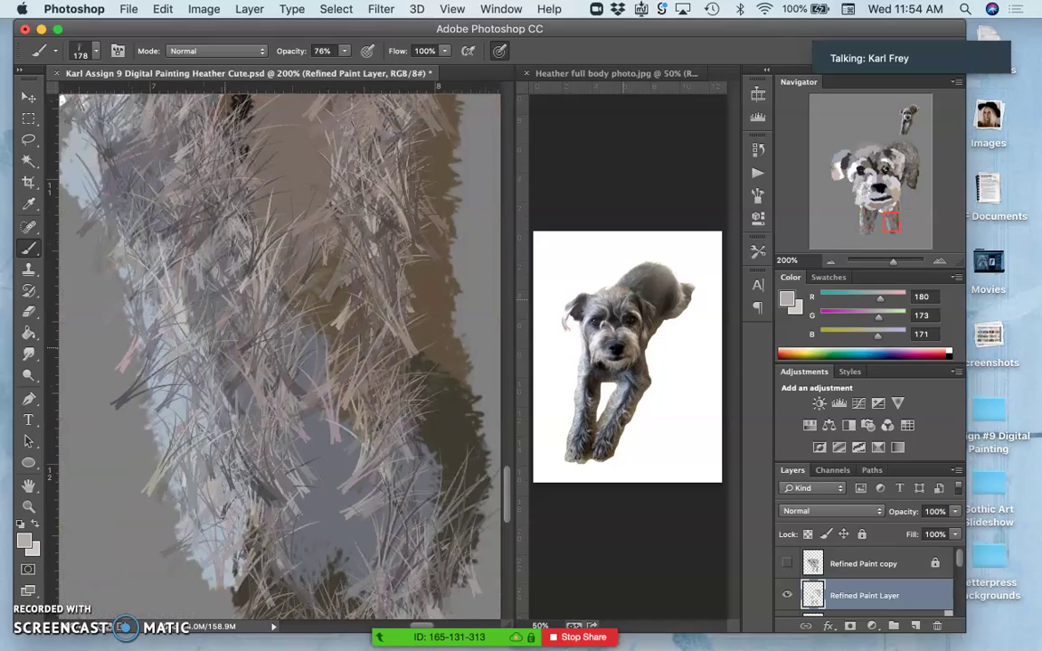
scroll(280, 348, "up", 5)
scroll(271, 348, "up", 8)
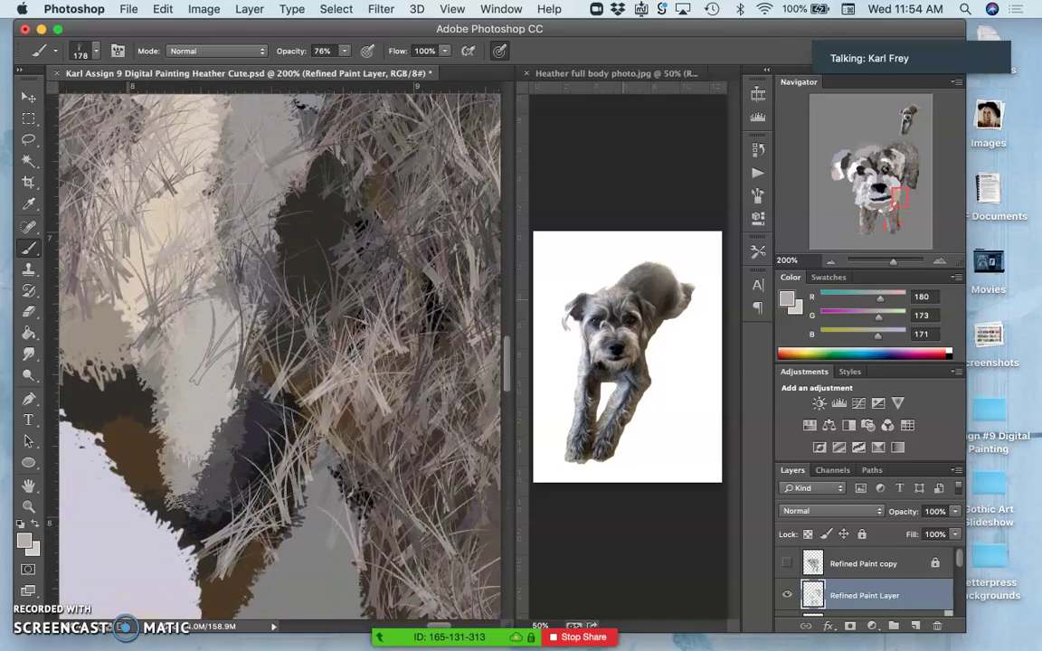
scroll(271, 348, "up", 6)
scroll(271, 348, "left", 6)
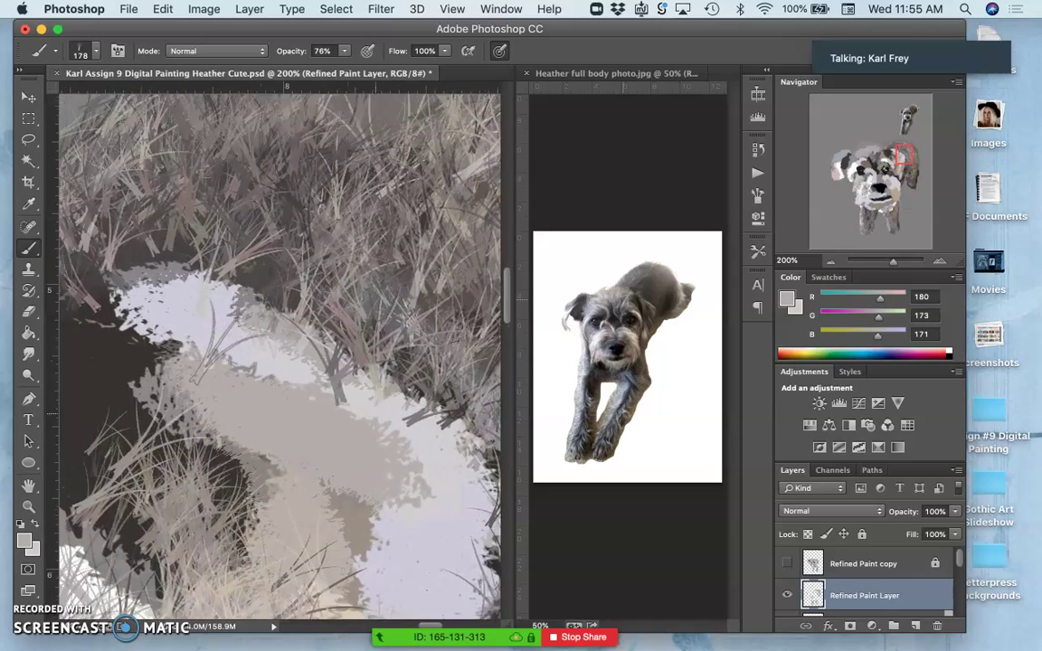
scroll(265, 328, "left", 3)
scroll(265, 328, "down", 2)
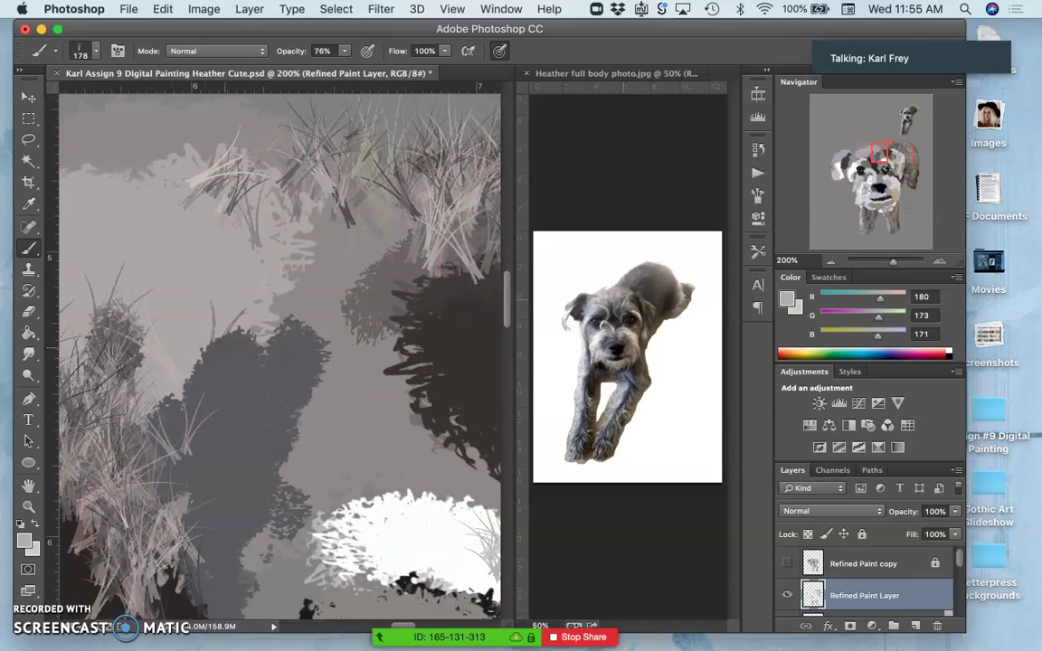
scroll(265, 327, "right", 3)
key("super+minus")
key("super+minus")
key("super+minus")
key("super+minus")
key("super+minus")
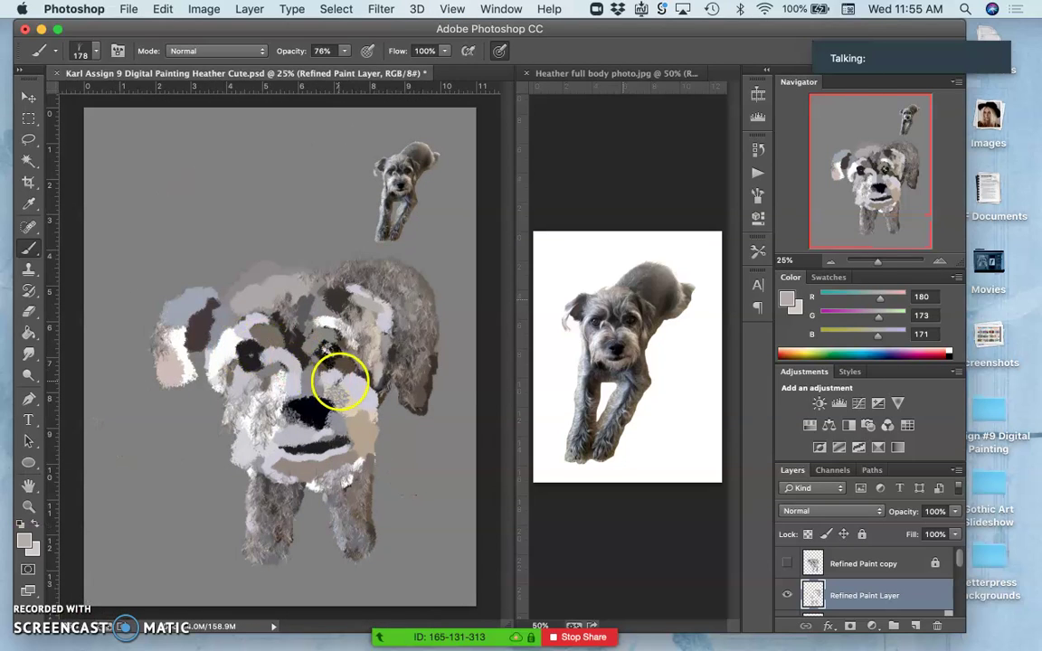
Show the Refined Paint copy layer again and compare the whole dog with Refined Paint Layer off and on
mouse_move(421, 397)
left_mouse_down()
mouse_move(430, 357)
mouse_move(424, 404)
mouse_move(429, 330)
mouse_move(416, 367)
left_mouse_up()
mouse_move(361, 405)
left_mouse_down()
mouse_move(377, 472)
mouse_move(368, 484)
left_mouse_up()
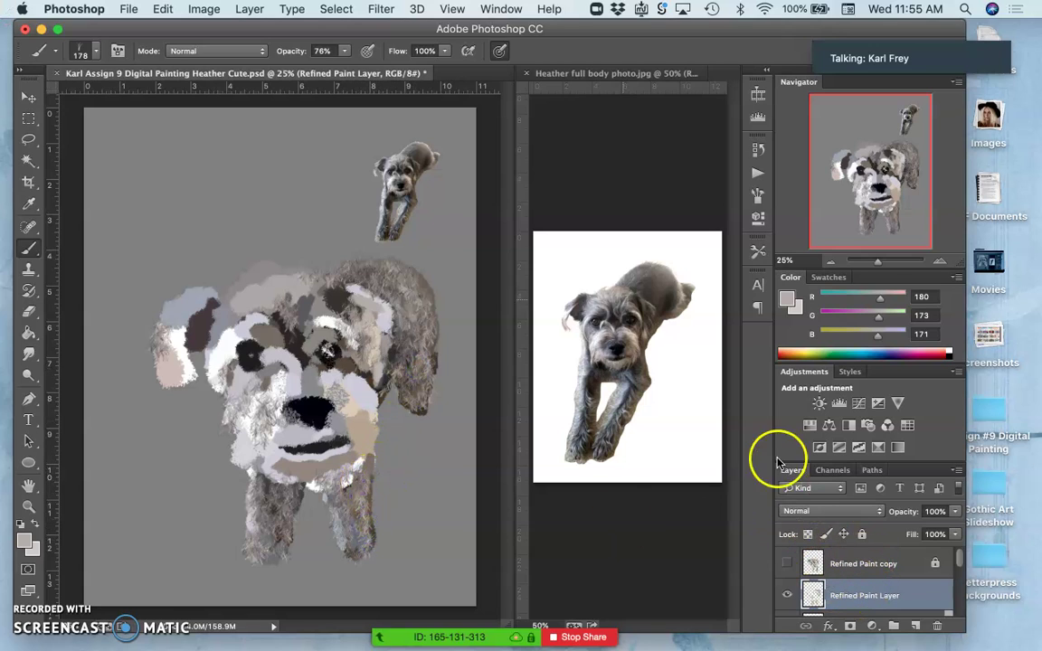
left_click(787, 563)
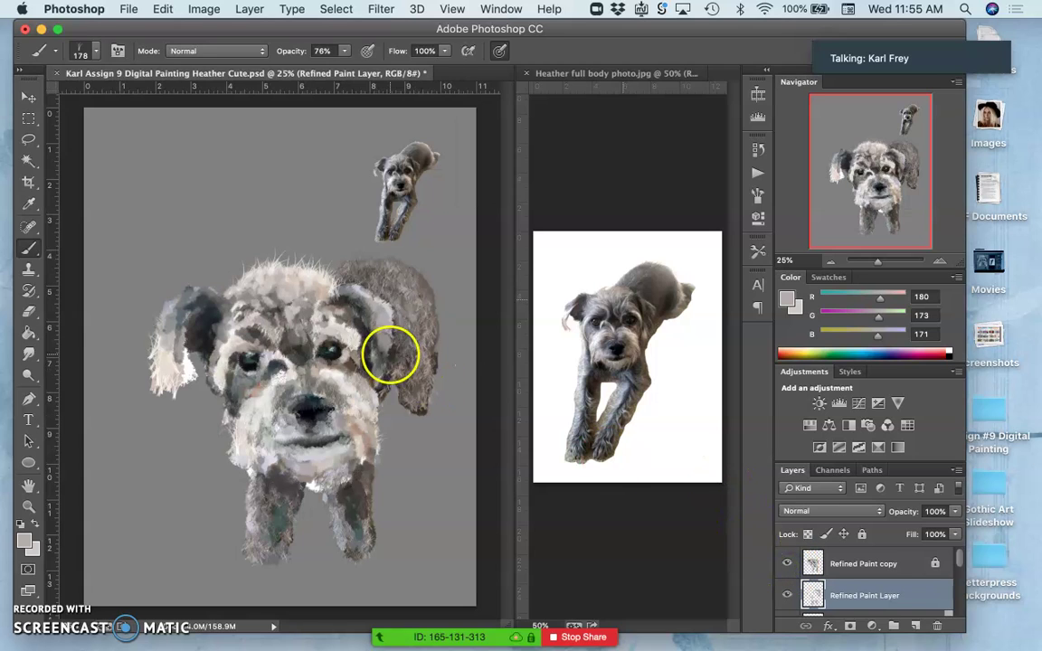
left_click(787, 595)
left_click(787, 596)
left_click(787, 595)
left_click(787, 595)
Set the blending mode of Refined Paint Layer to Overlay and check the effect on the left-hand front leg at 100%
left_click(803, 540)
left_click(818, 512)
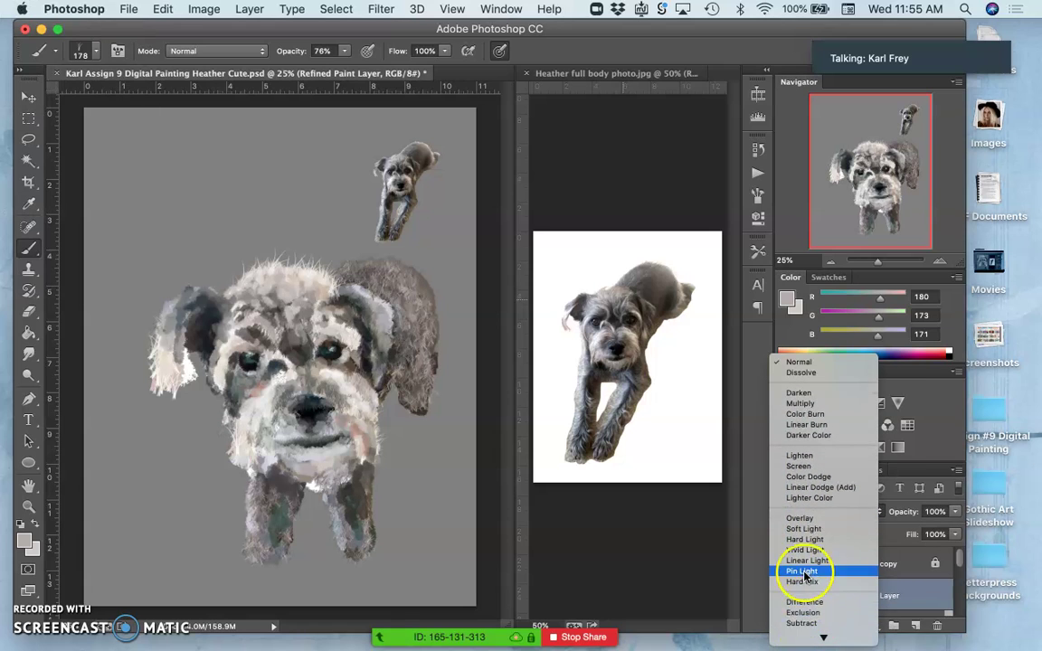
left_click(801, 518)
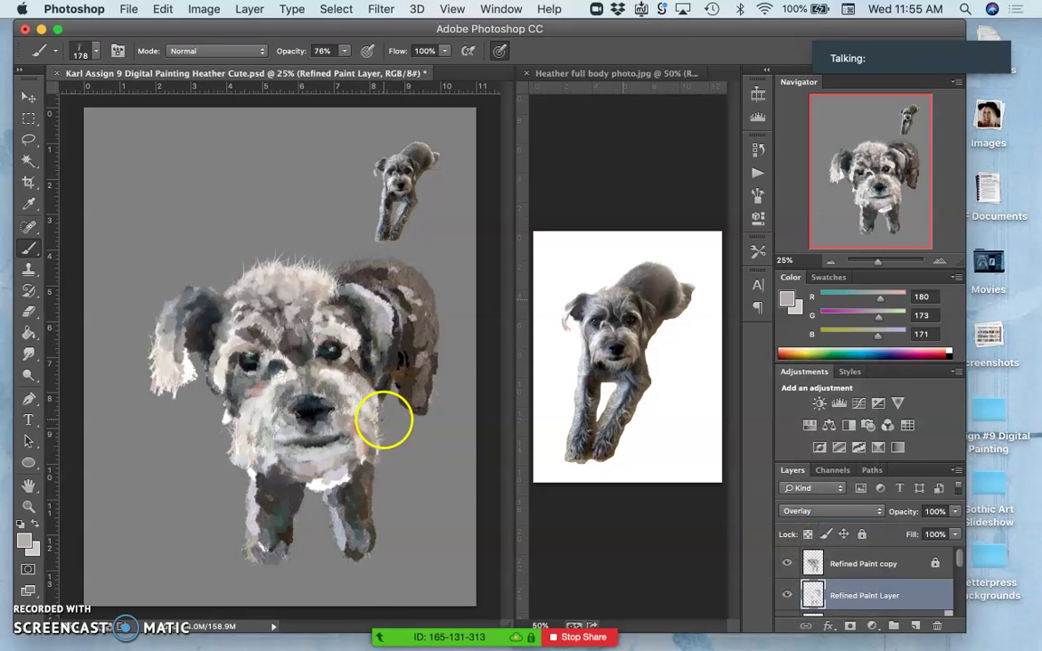
key("super+equal")
key("super+equal")
key("super+equal")
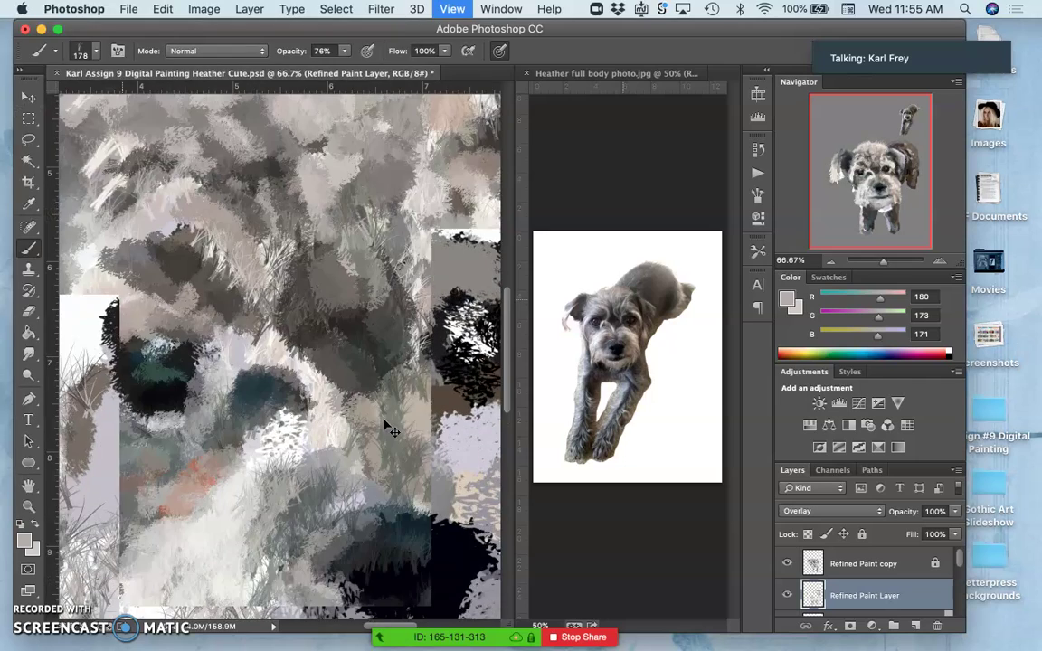
scroll(384, 425, "down", 10)
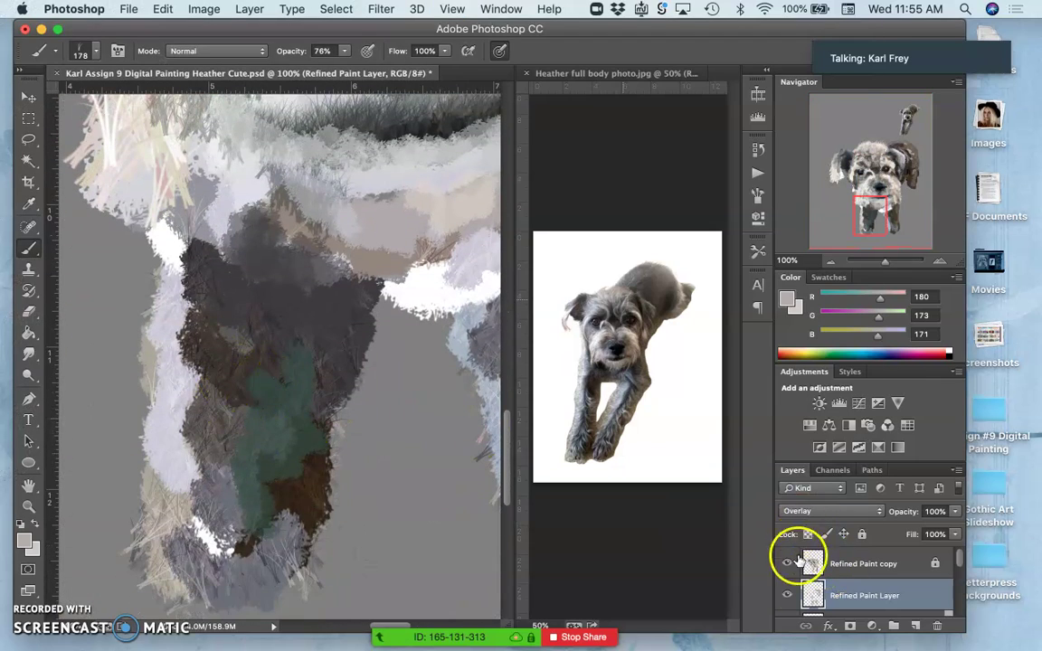
Compare the front leg with Refined Paint Layer off and on, and try the Pin Light blending mode on that layer
left_click(788, 595)
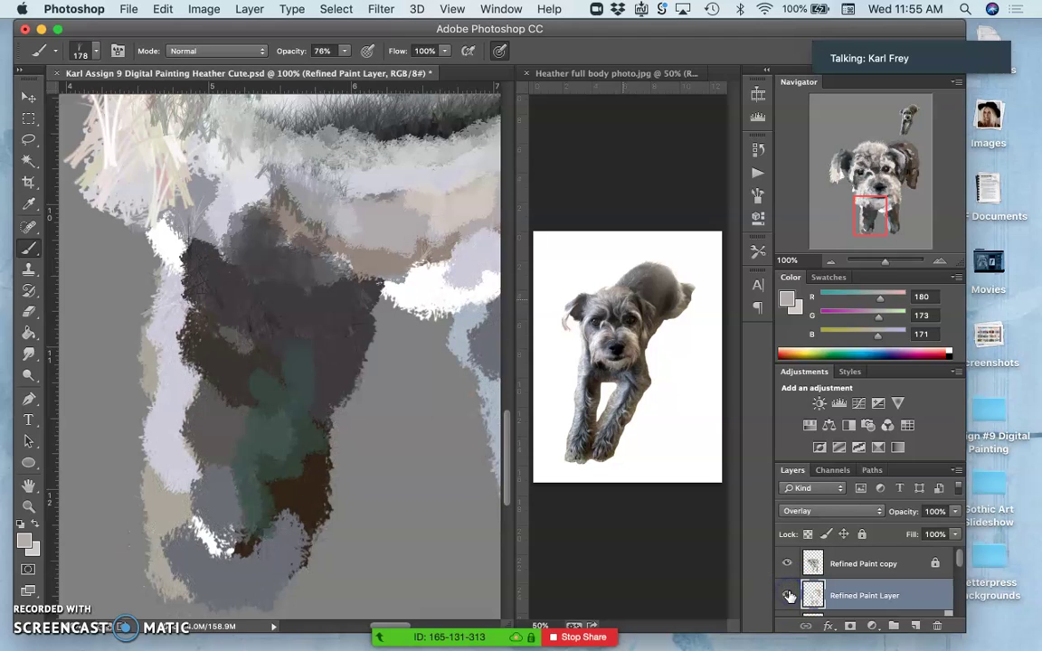
left_click(788, 594)
left_click(814, 511)
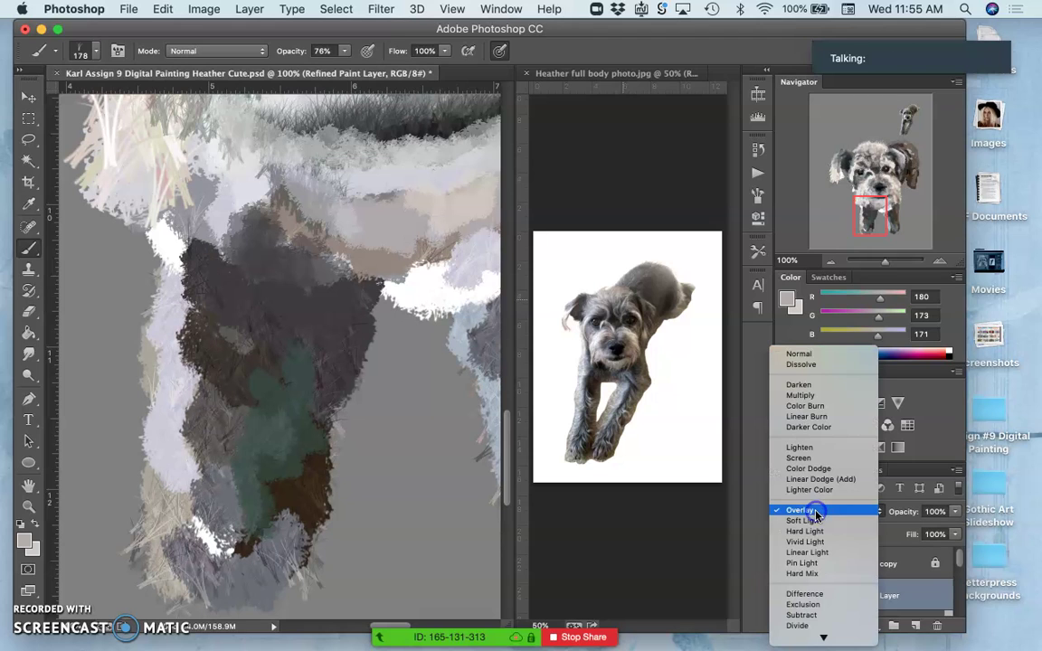
left_click(805, 563)
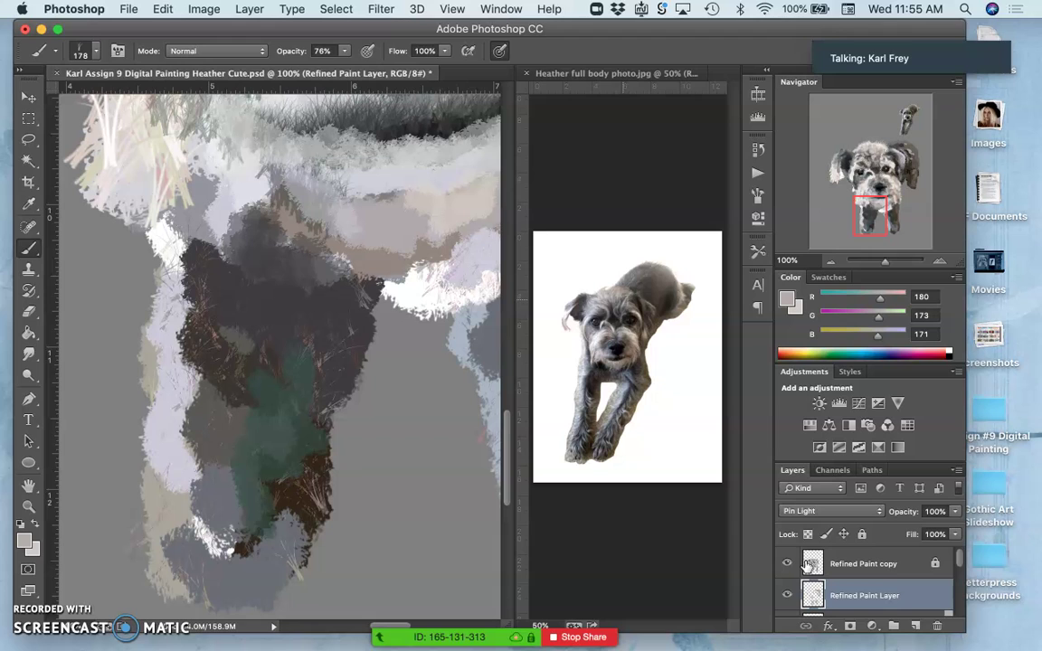
Try the Soft Light blending mode on Refined Paint Layer and compare it with Normal on the front leg
left_click(830, 510)
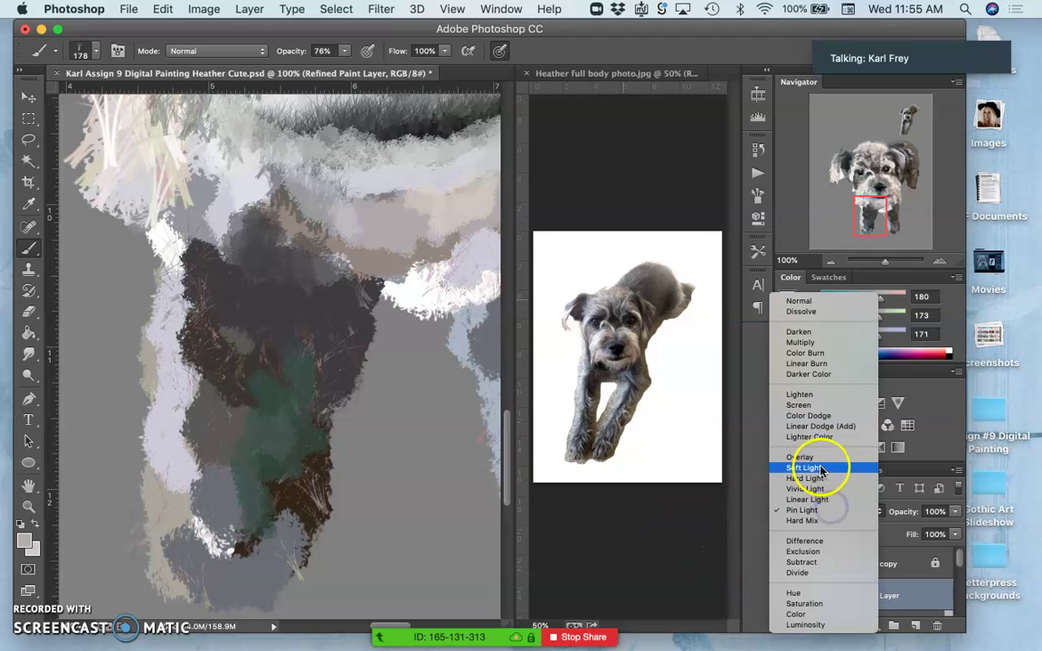
left_click(814, 468)
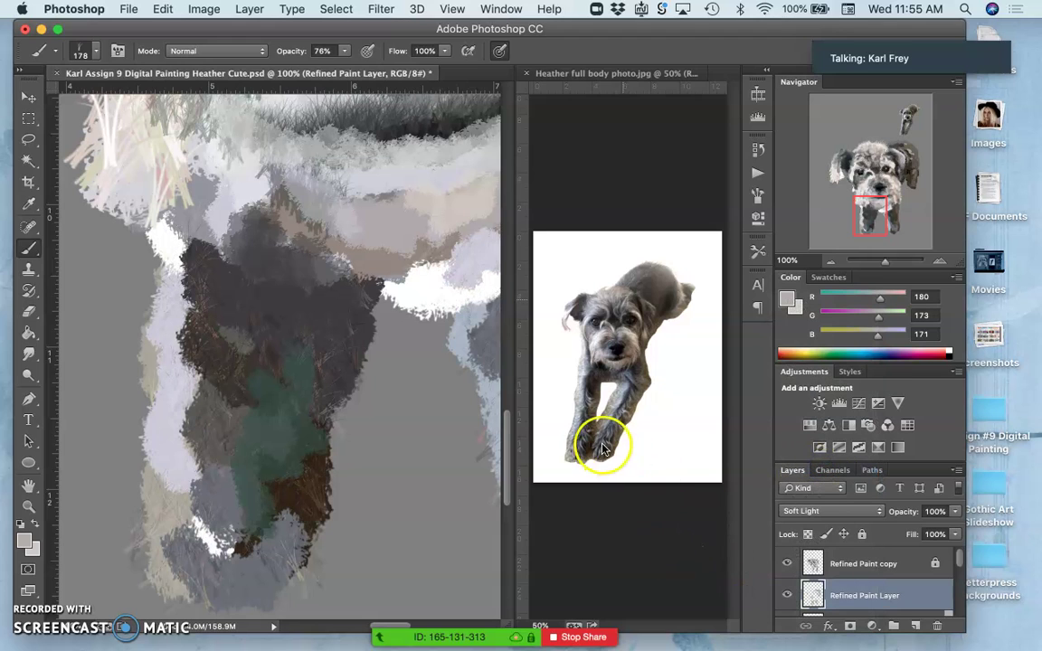
left_click(837, 513)
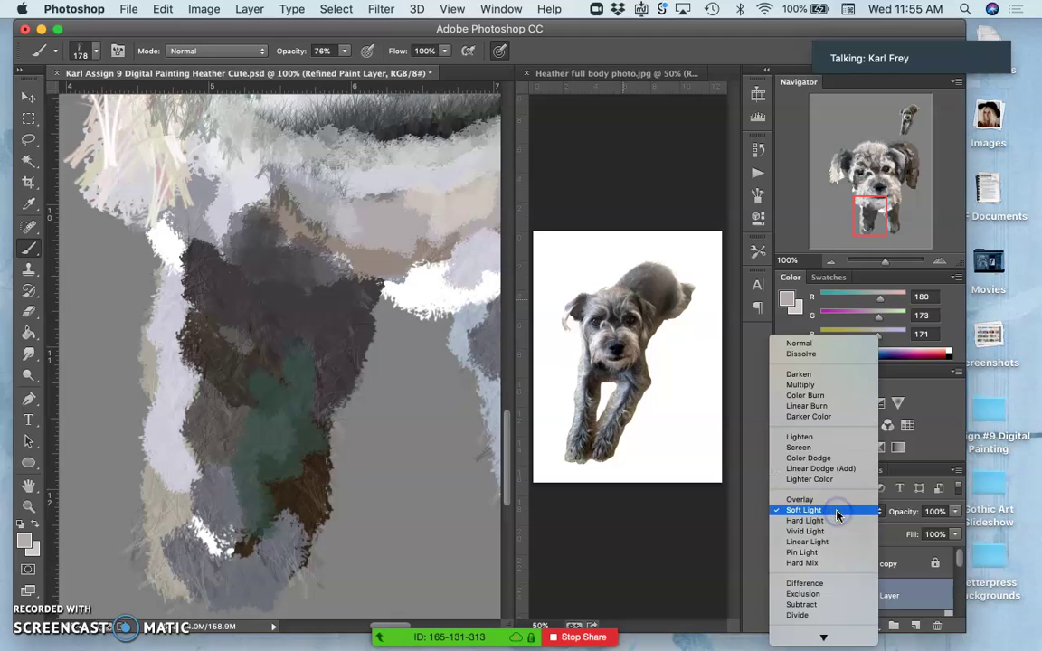
left_click(800, 344)
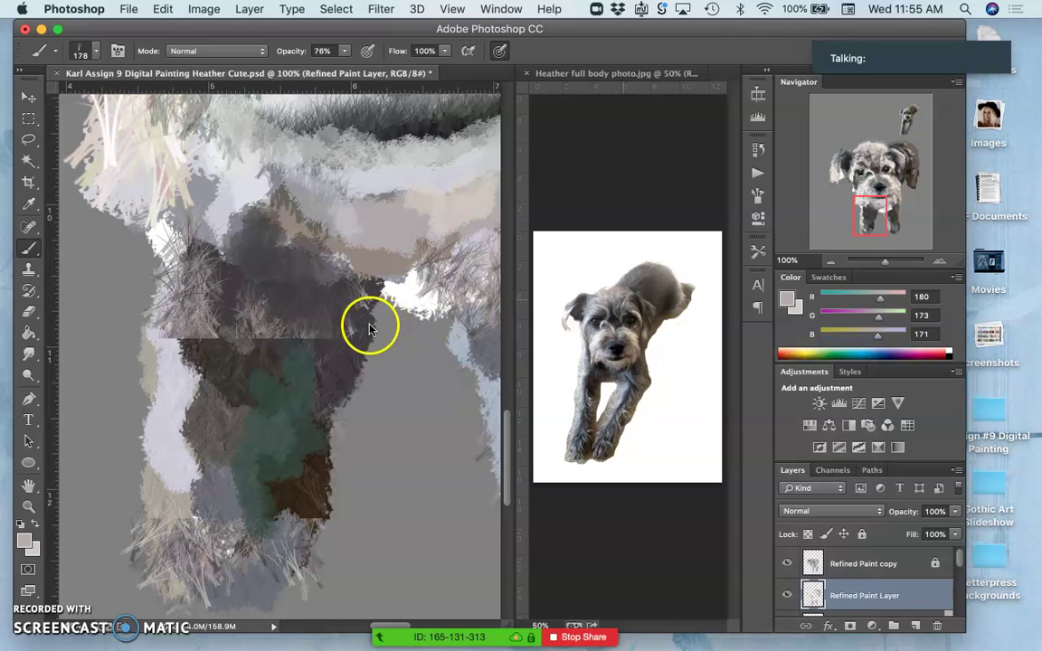
Try the Darken blending mode on Refined Paint Layer and check its effect on the other front leg and the body
left_click(819, 511)
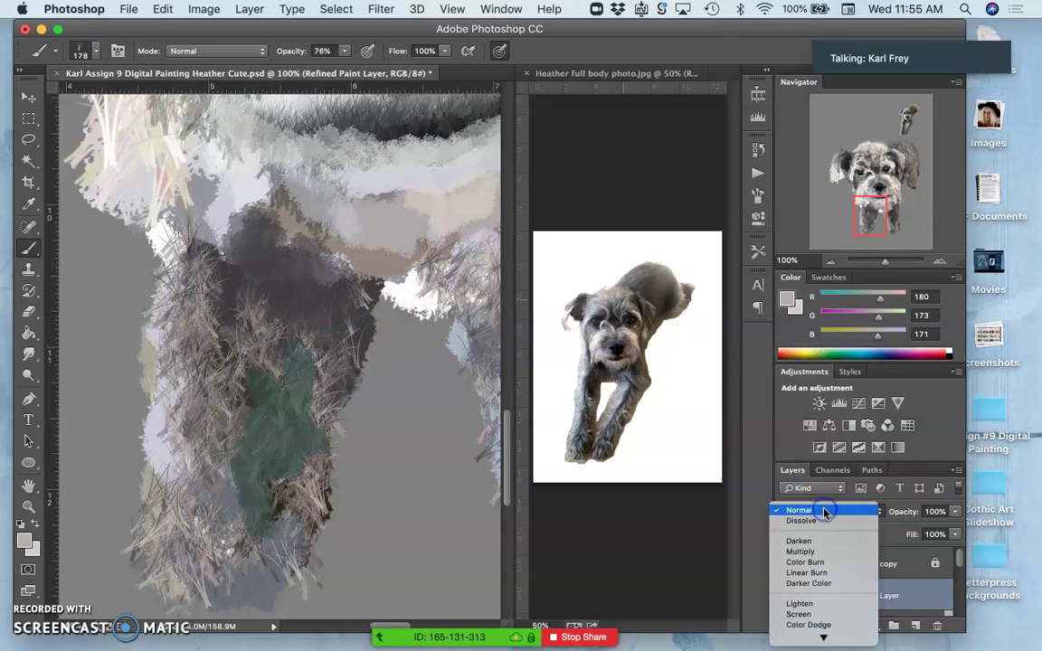
left_click(805, 541)
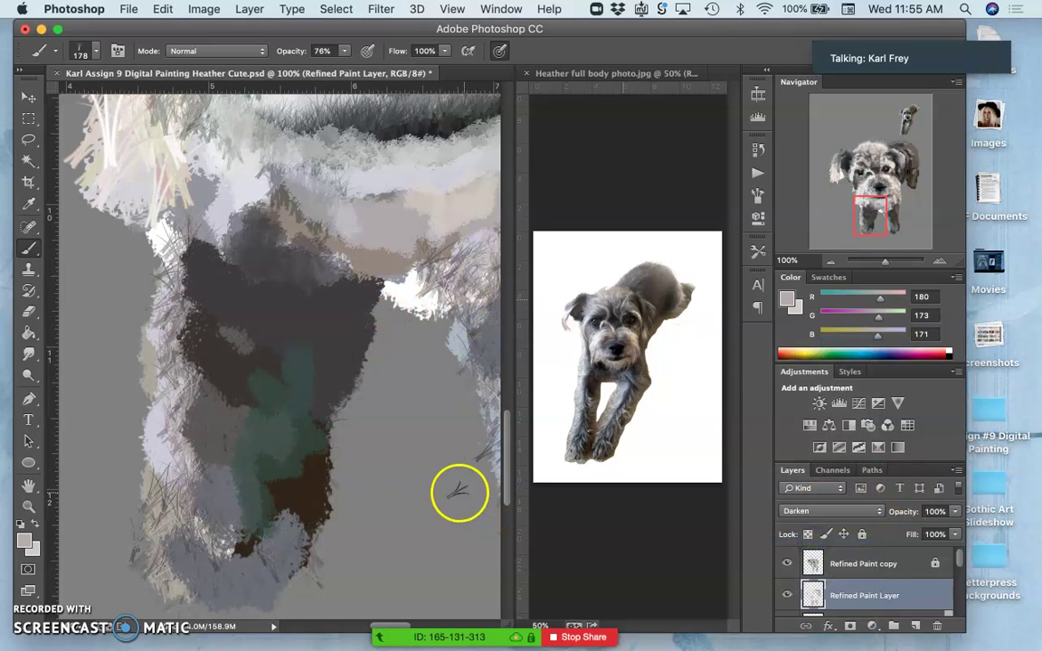
scroll(272, 383, "right", 10)
scroll(272, 383, "up", 8)
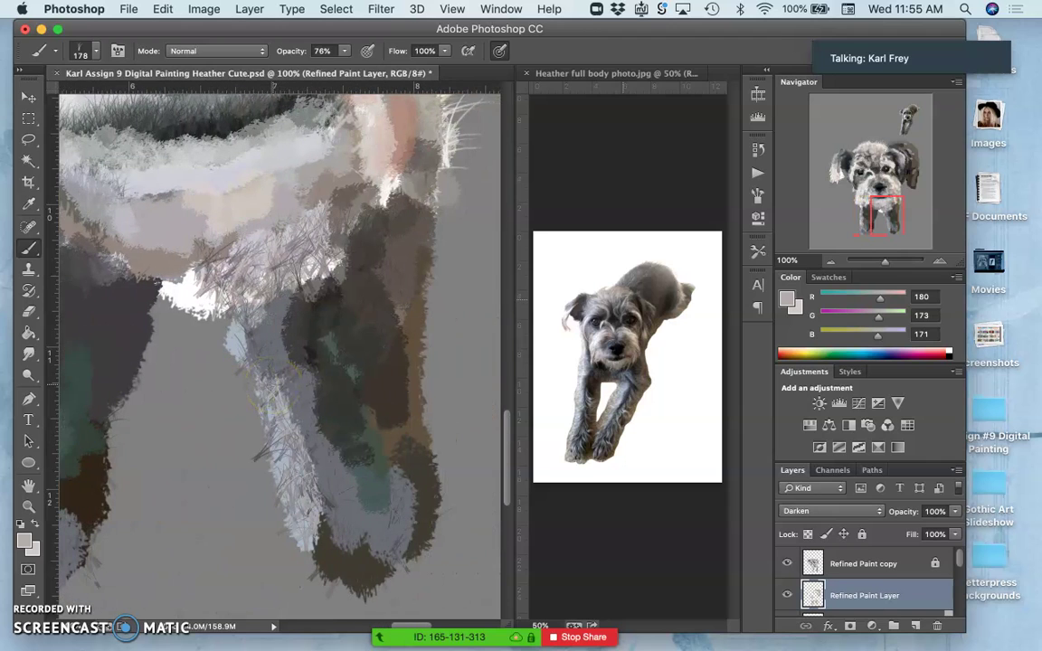
scroll(273, 384, "up", 5)
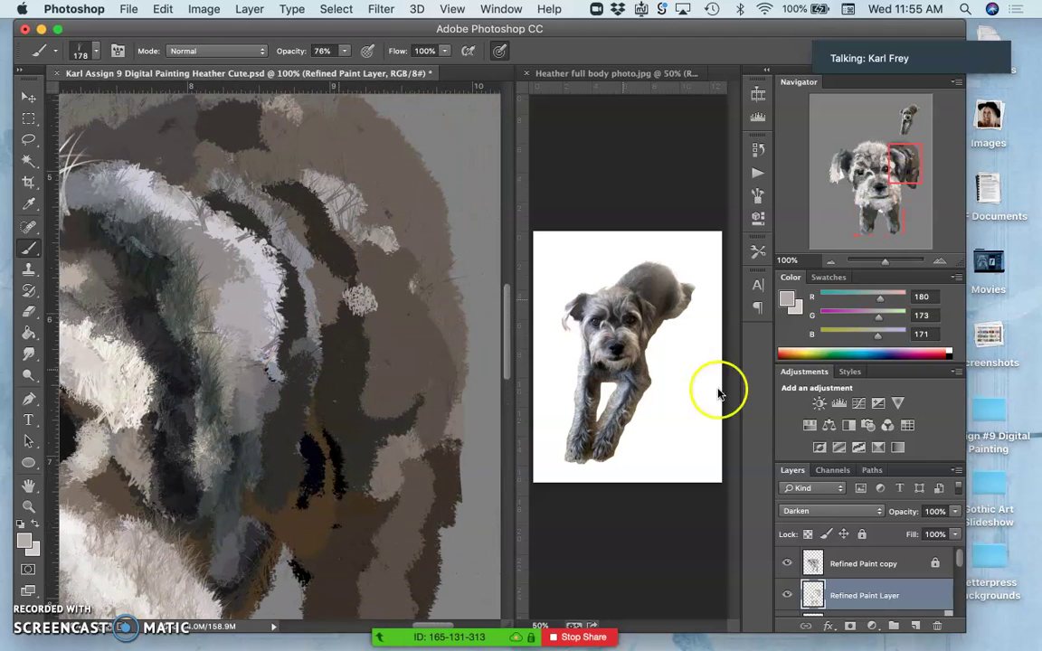
Try the Lighten blending mode on Refined Paint Layer and check its effect on the dog's body, rear and face
left_click(807, 510)
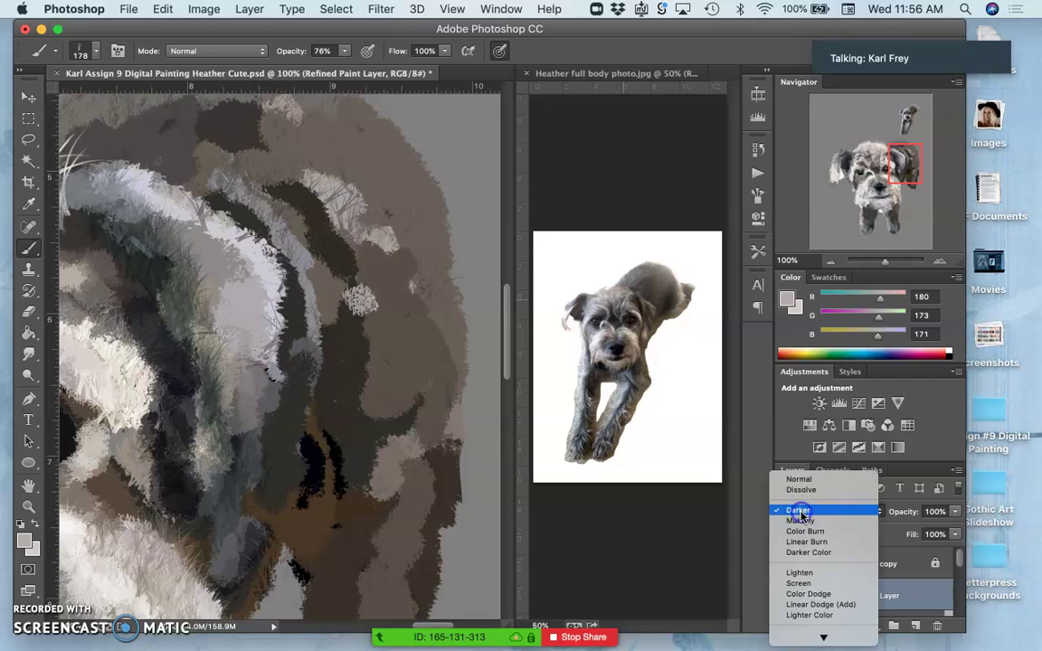
left_click(811, 573)
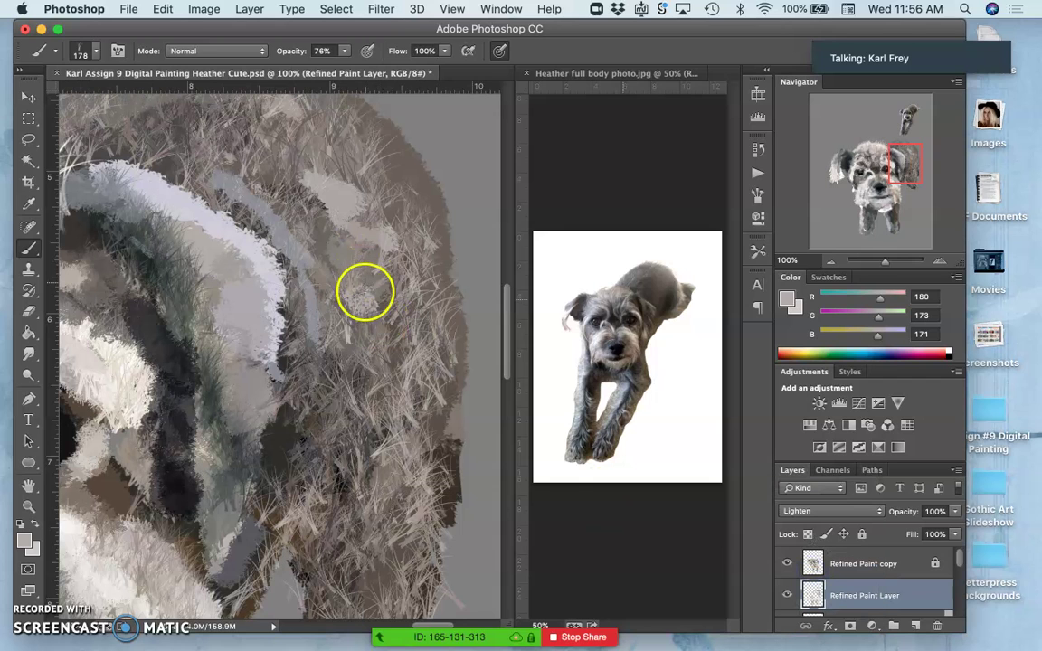
scroll(360, 298, "up", 2)
scroll(360, 298, "left", 3)
scroll(359, 297, "right", 4)
scroll(359, 296, "down", 1)
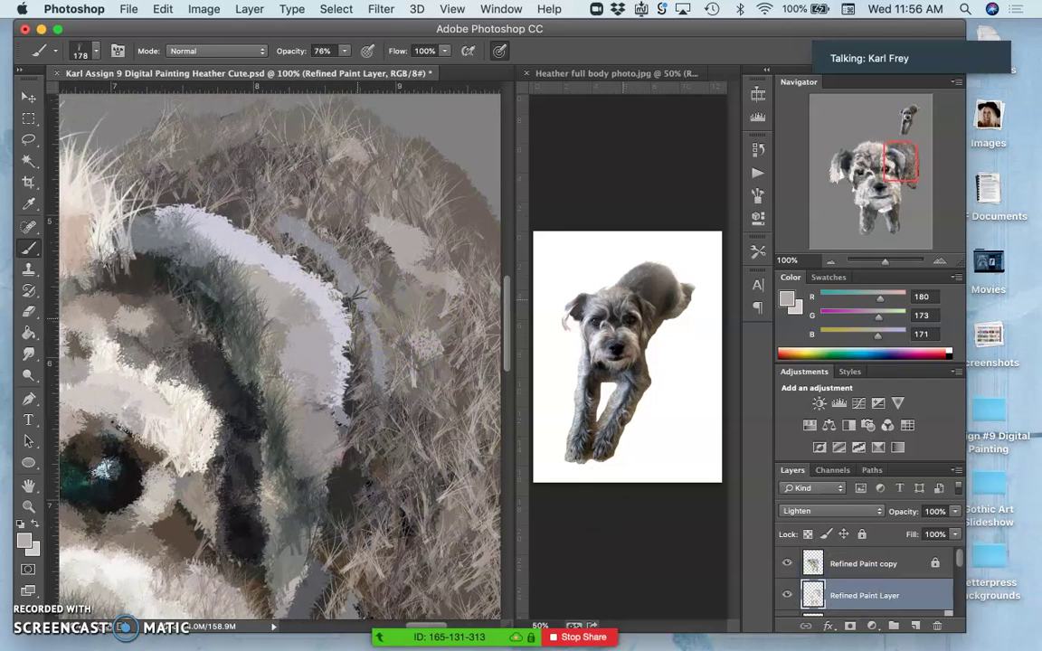
scroll(359, 297, "down", 5)
scroll(359, 296, "left", 3)
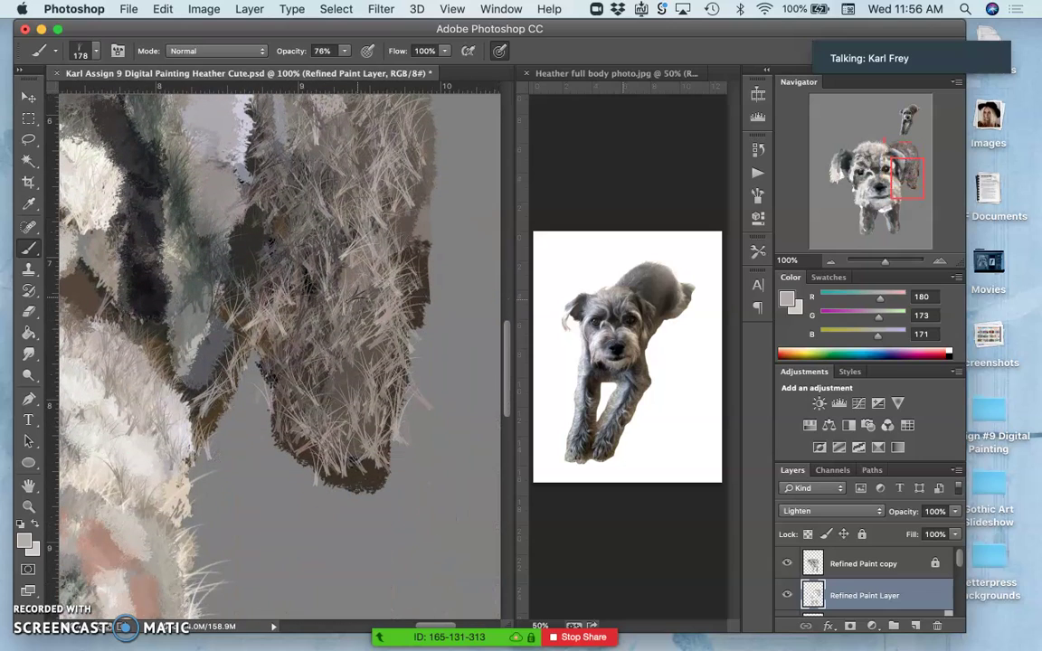
scroll(359, 296, "left", 3)
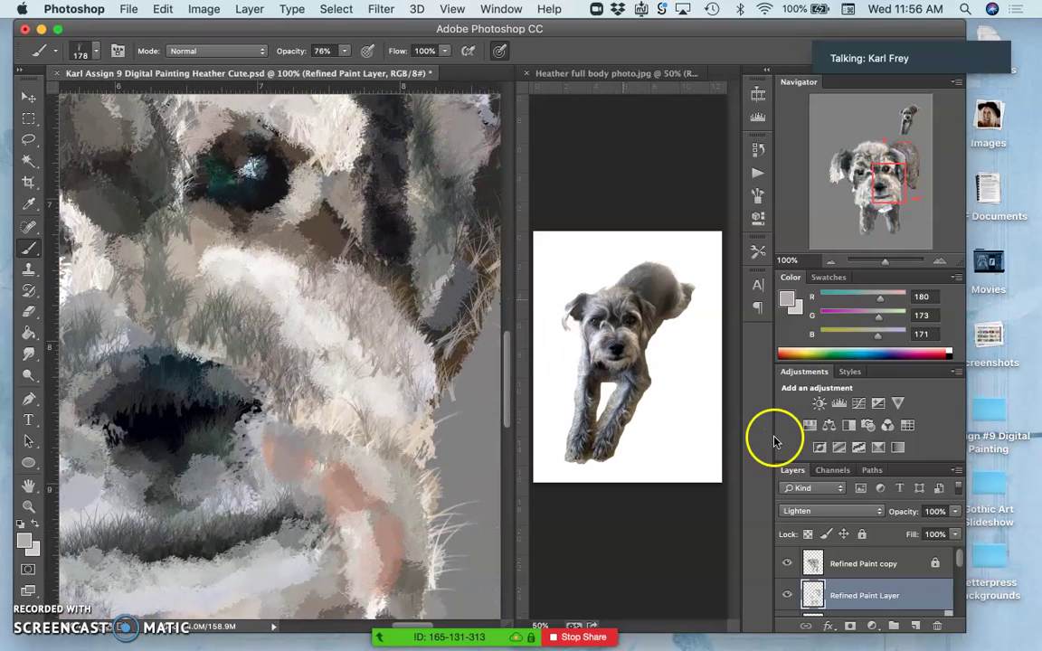
Return Refined Paint Layer to Normal blending, view the whole dog at 25%, and test a lower layer opacity before restoring 100%
left_click(834, 514)
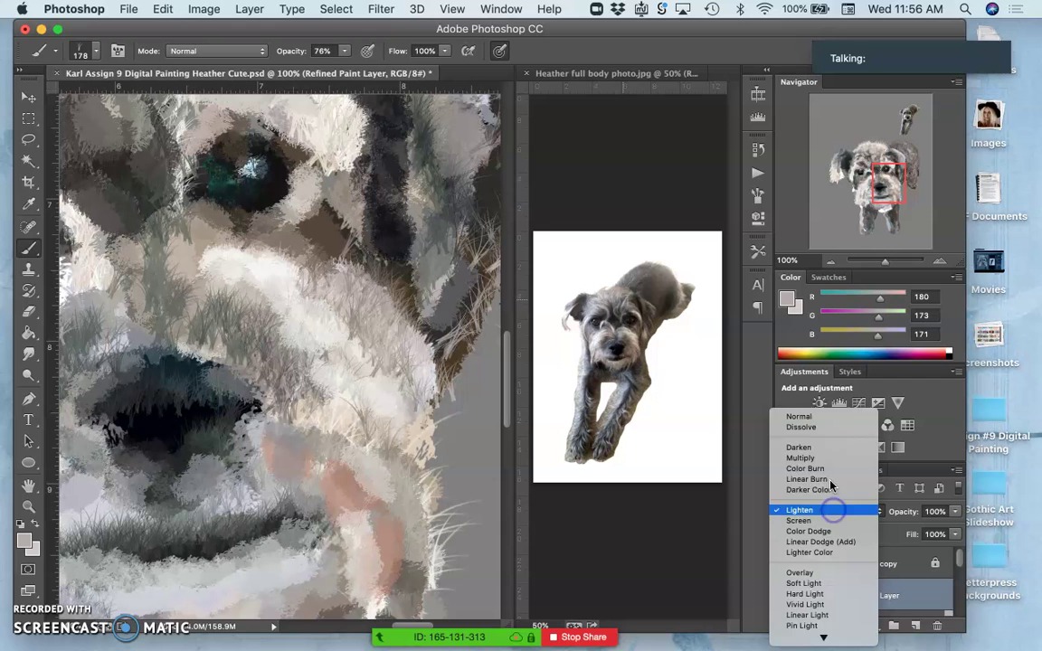
left_click(805, 407)
key("super+minus")
key("super+minus")
key("super+minus")
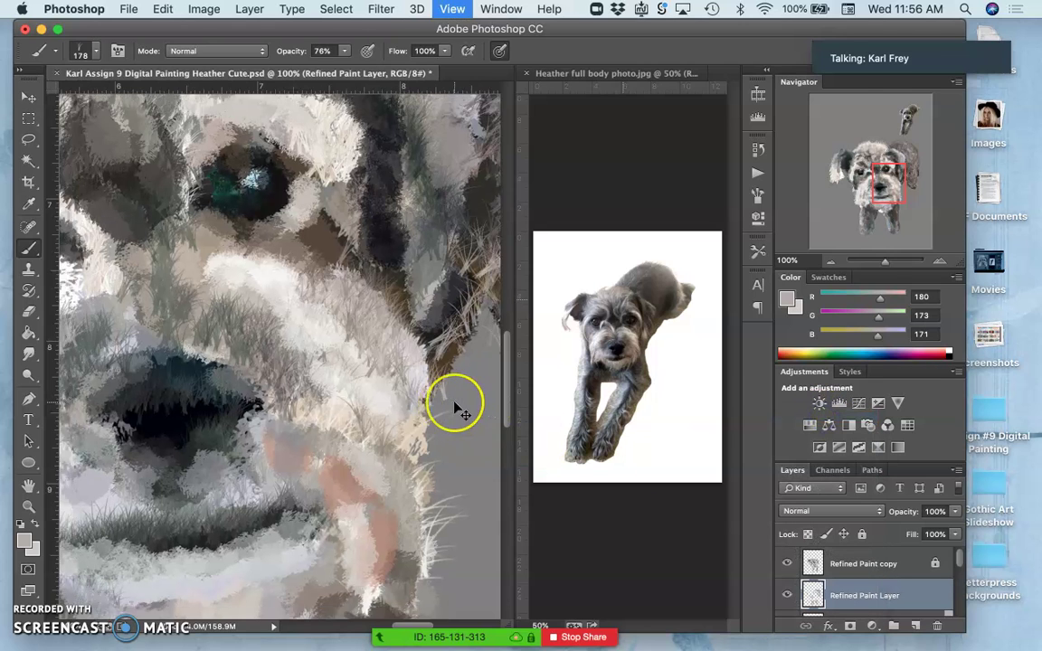
key("super+minus")
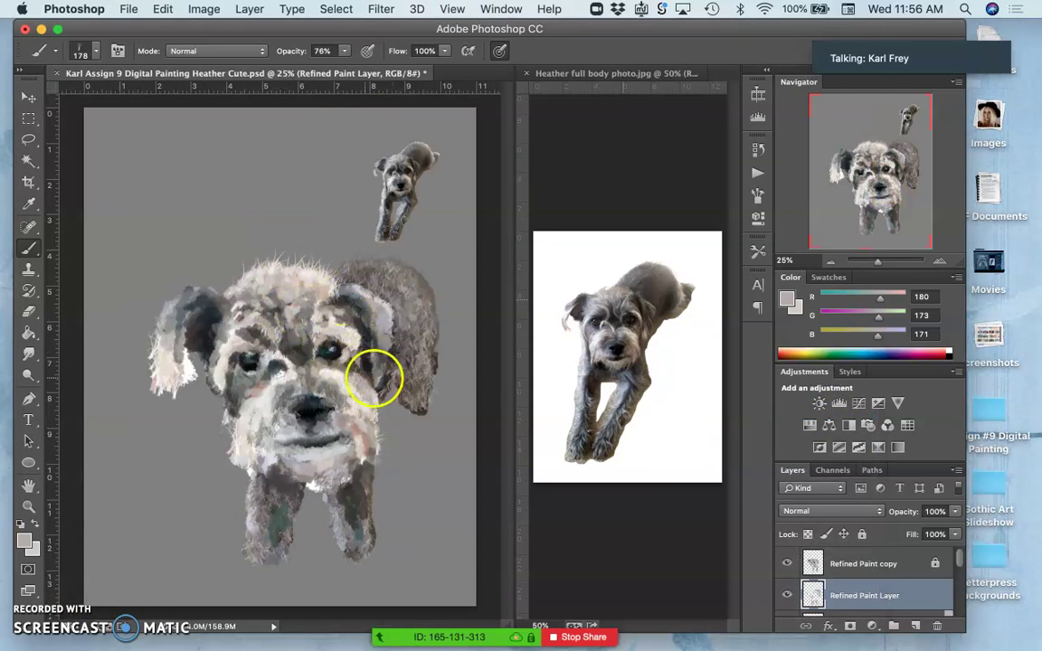
left_click(955, 514)
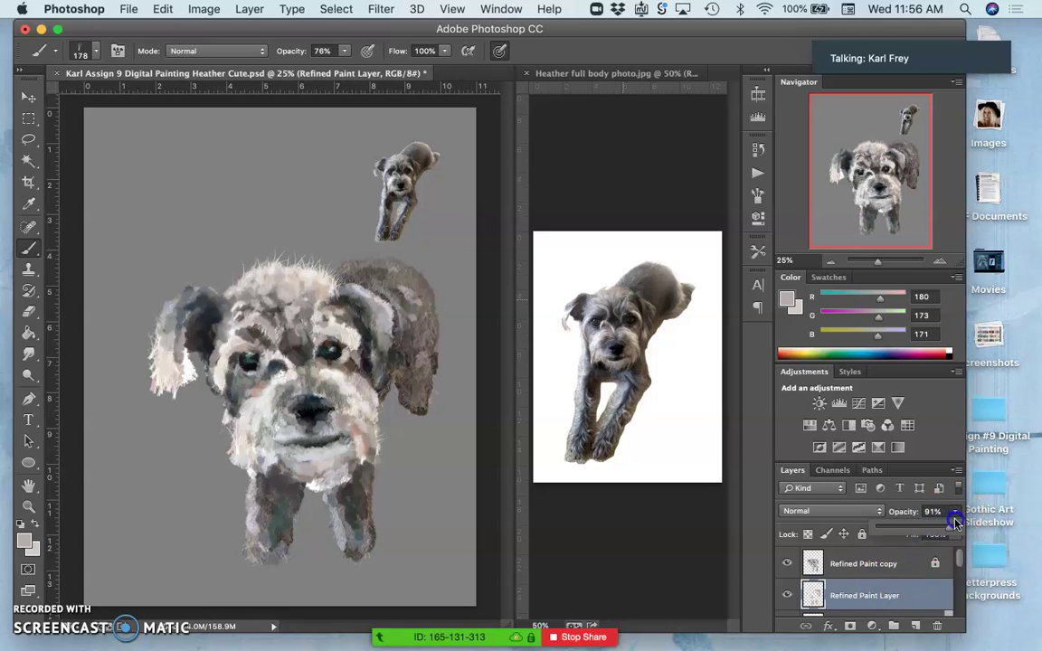
left_click_drag(955, 522, 957, 523)
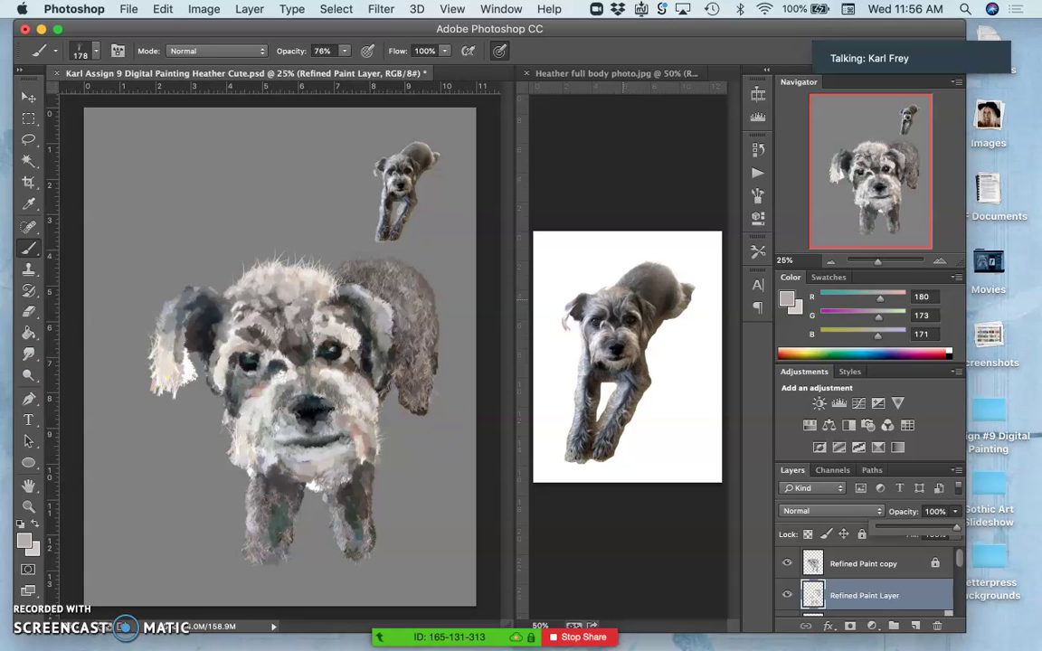
Switch to the Burn tool with the 954 textured brush tip from the end of the preset list, sized to 128 px
left_click(29, 378)
left_click(29, 378)
left_click(29, 378)
left_click(77, 387)
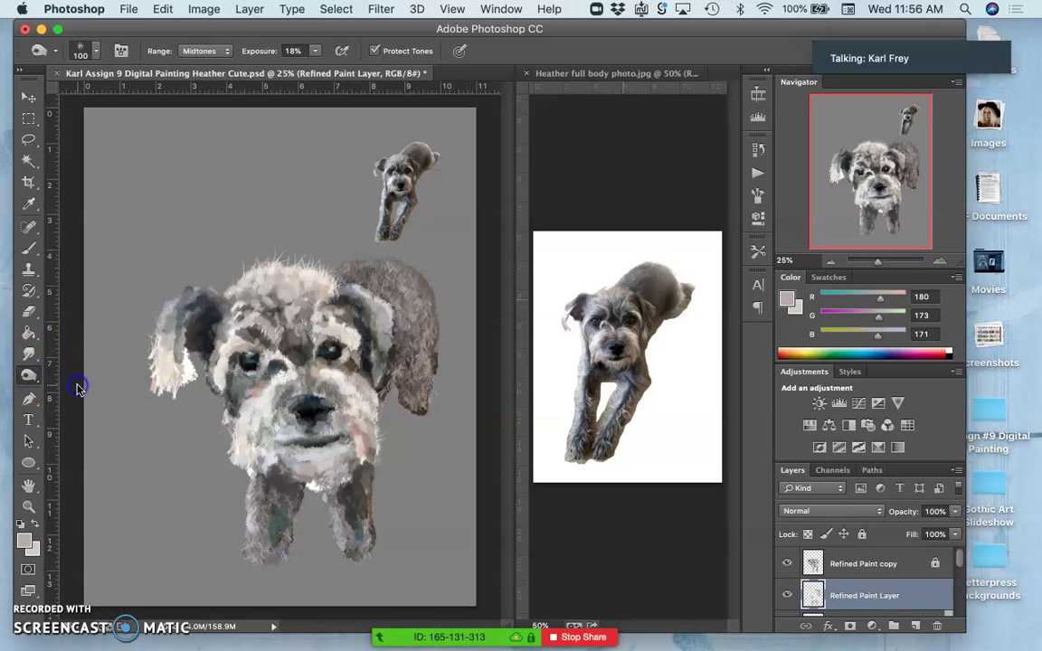
left_click(90, 50)
left_click_drag(140, 84, 161, 85)
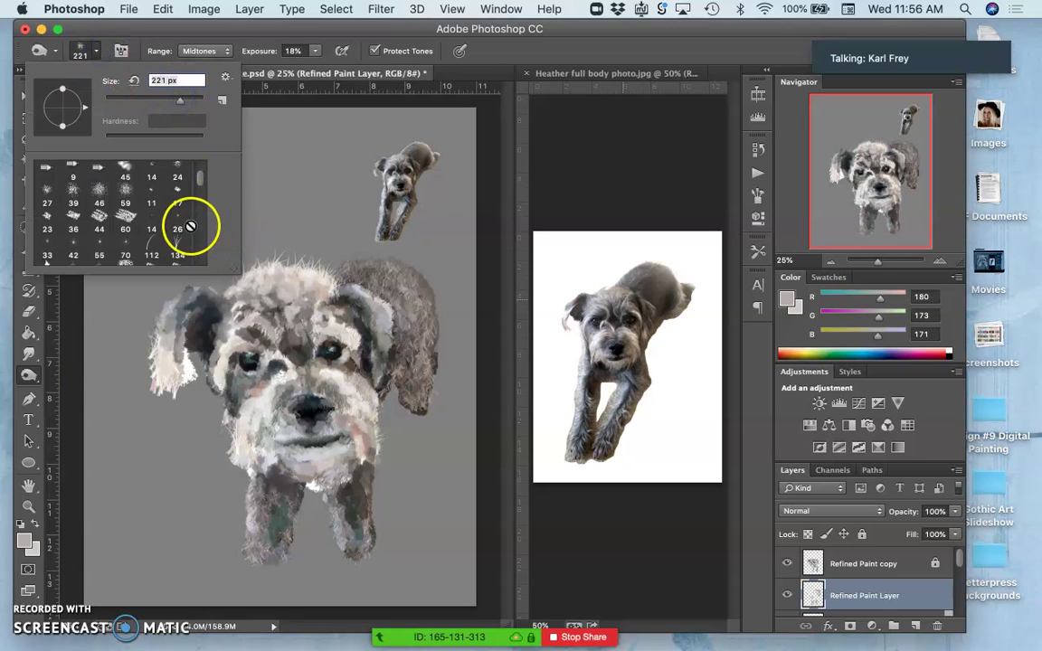
left_click_drag(201, 179, 180, 277)
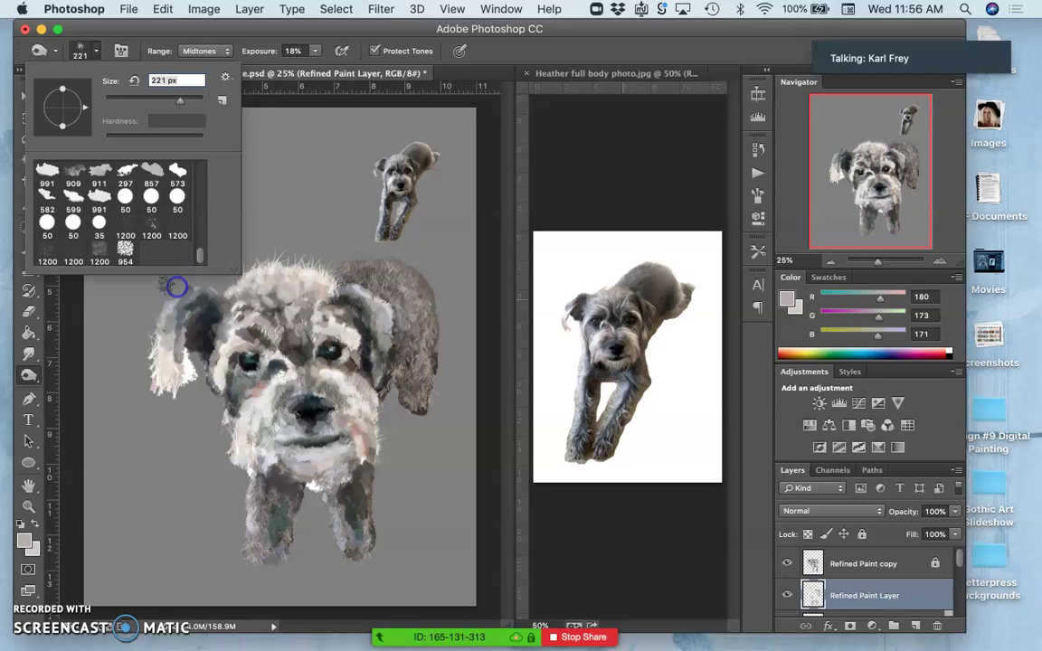
left_click(125, 253)
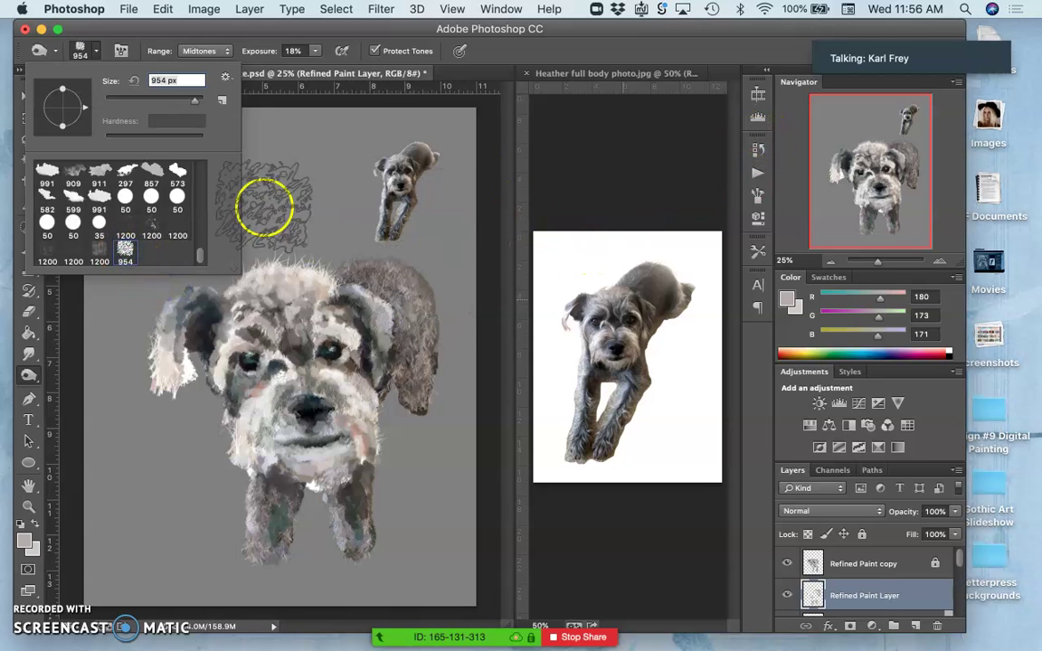
left_click_drag(176, 101, 161, 99)
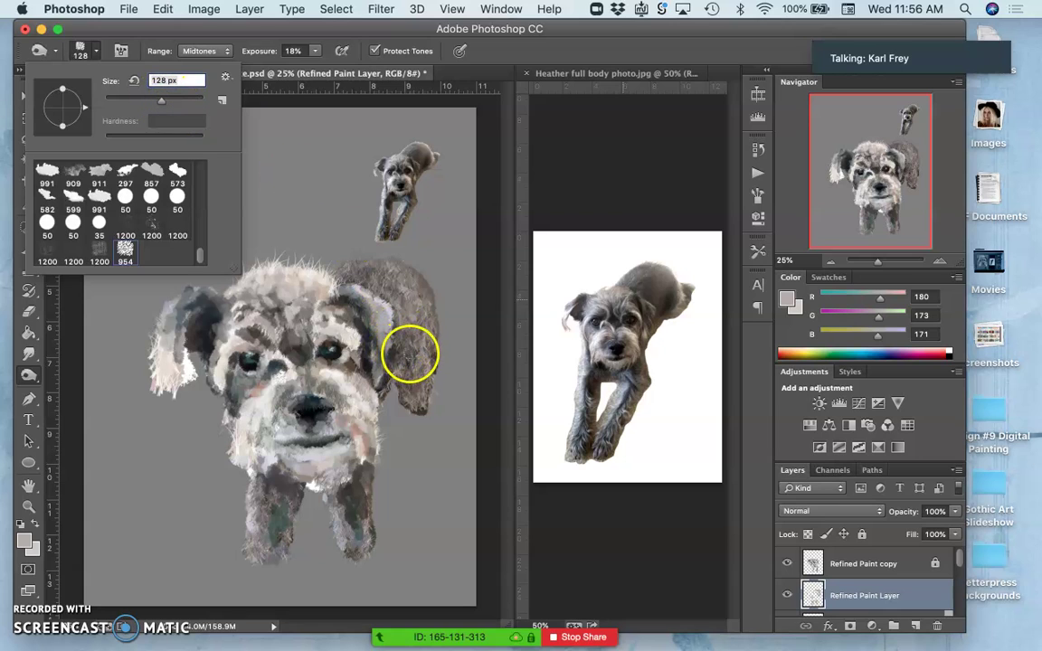
Burn textured shadows into the fur of the dog's body and front legs on Refined Paint Layer, and try the head
left_click(402, 369)
left_click_drag(415, 329, 402, 355)
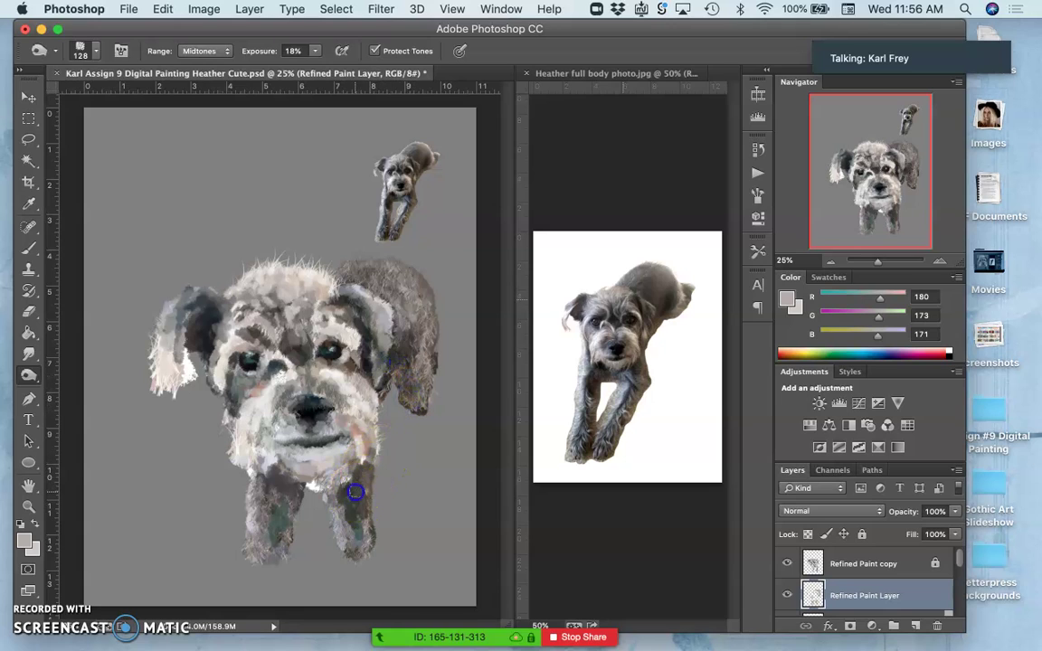
mouse_move(271, 456)
left_mouse_down()
mouse_move(290, 488)
mouse_move(280, 483)
left_mouse_up()
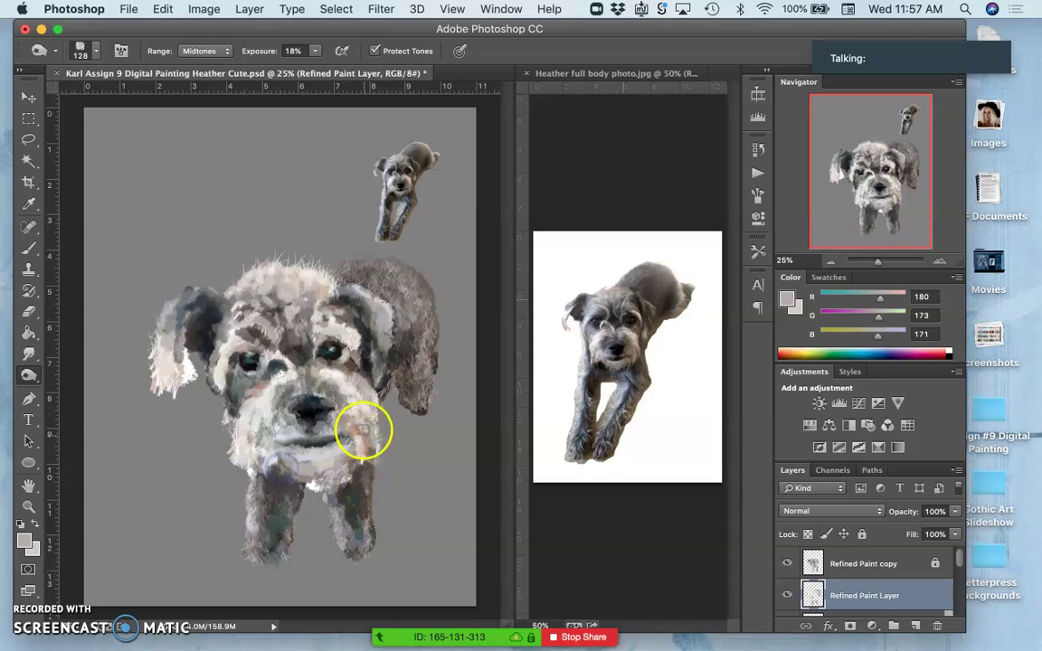
left_click(315, 285)
Unlock the Base Painting and Refined Paint copy layers, leaving Refined Paint copy active
scroll(839, 573, "down", 2)
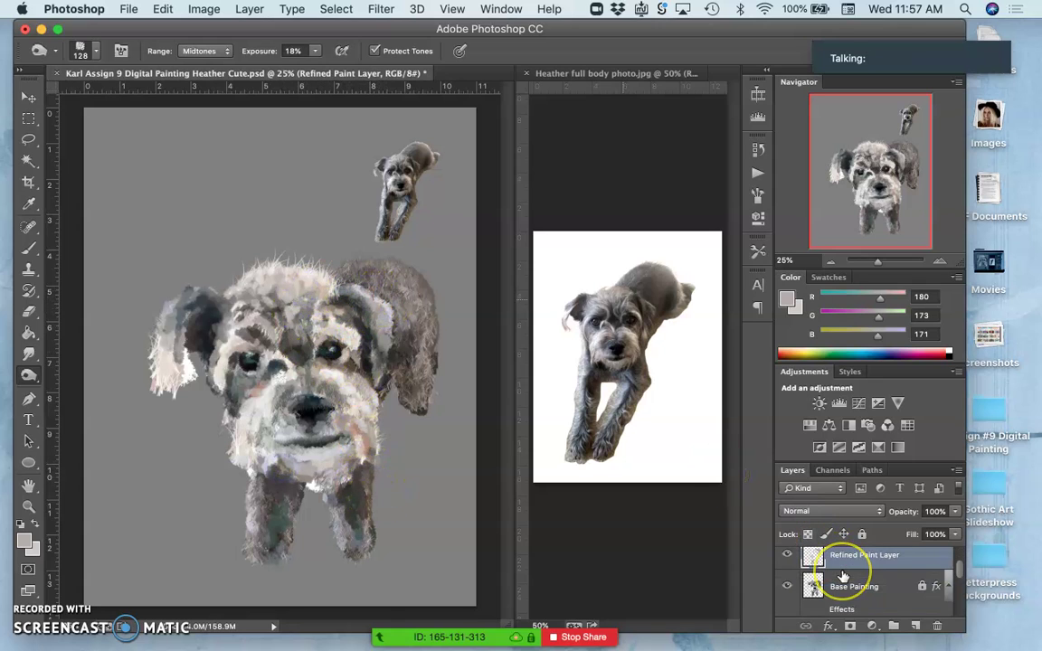
left_click(857, 590)
left_click(861, 534)
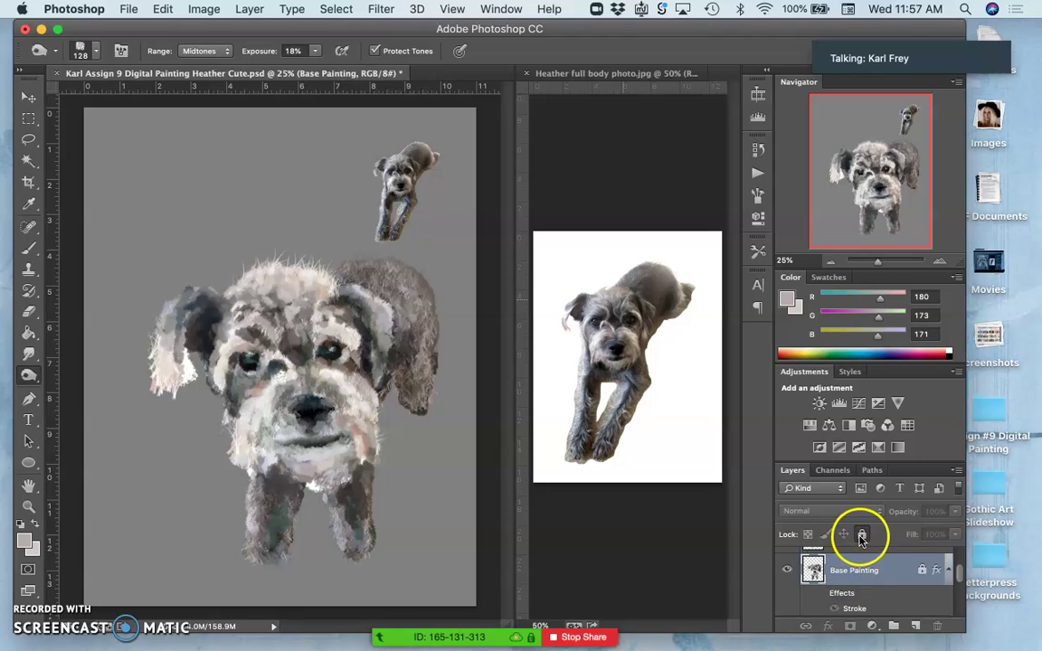
scroll(865, 575, "up", 2)
left_click(933, 561)
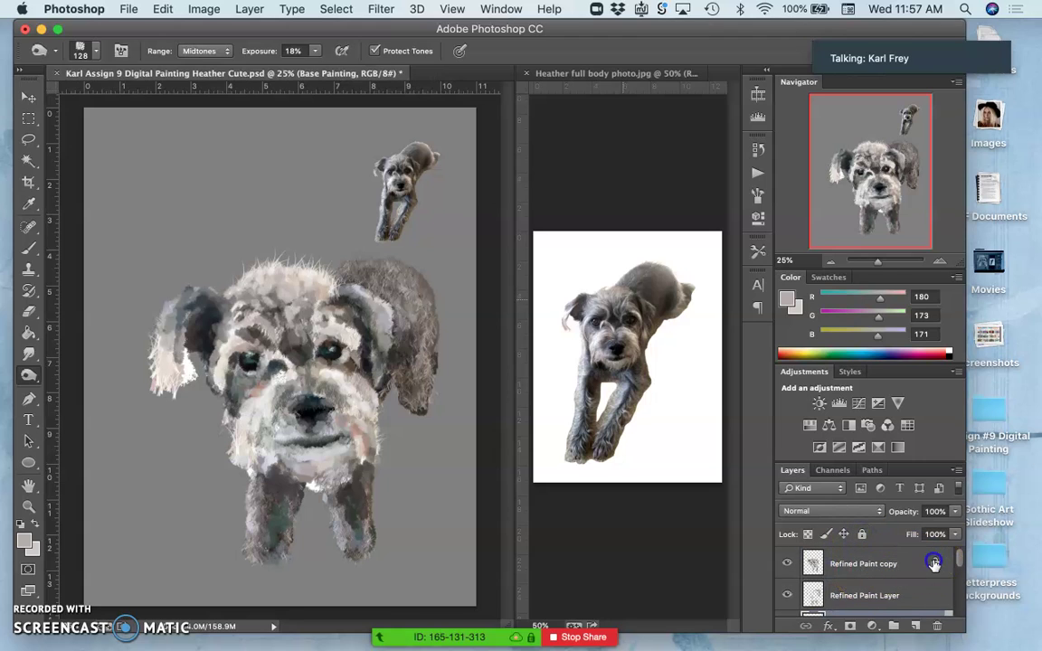
left_click(864, 558)
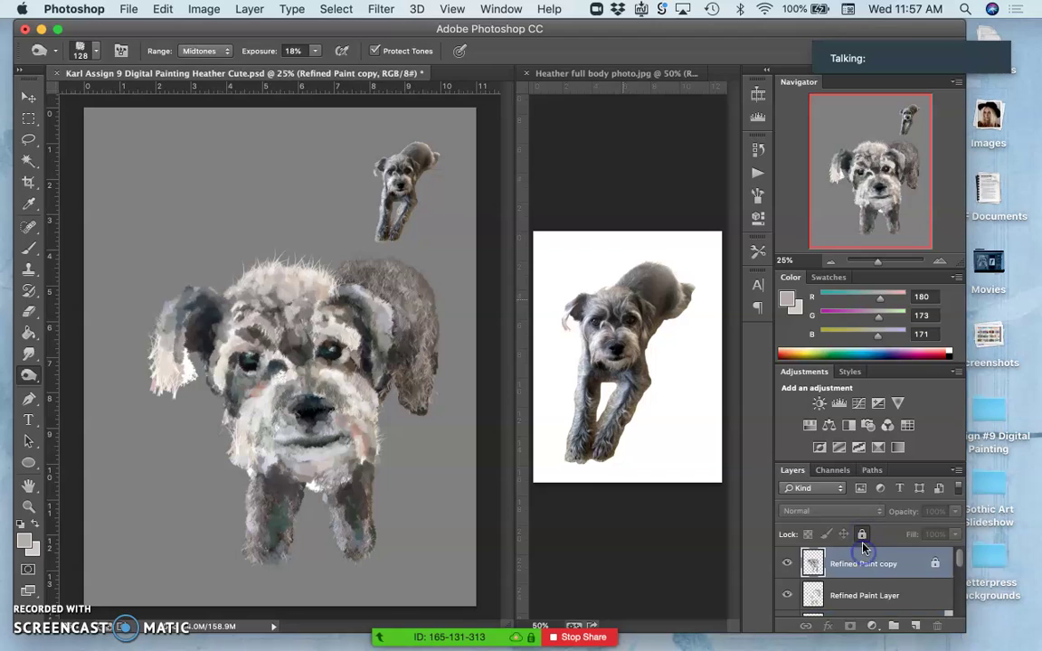
left_click(862, 533)
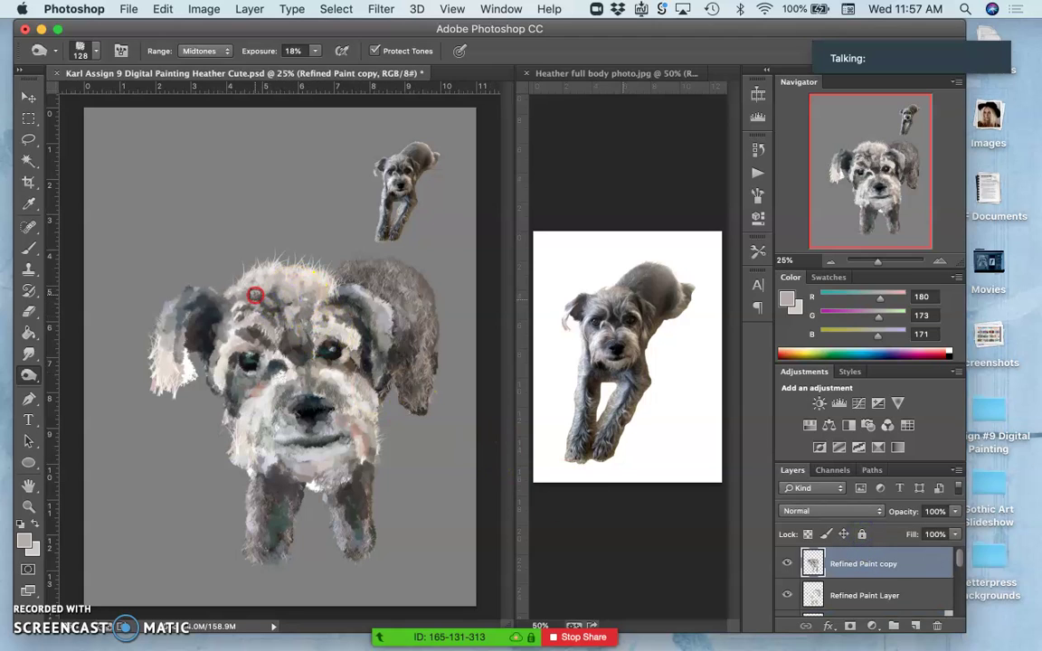
Burn textured shadows into the forehead, muzzle and chin fur on the Refined Paint copy layer with the 128 px tip
right_click(256, 296)
left_click(260, 290)
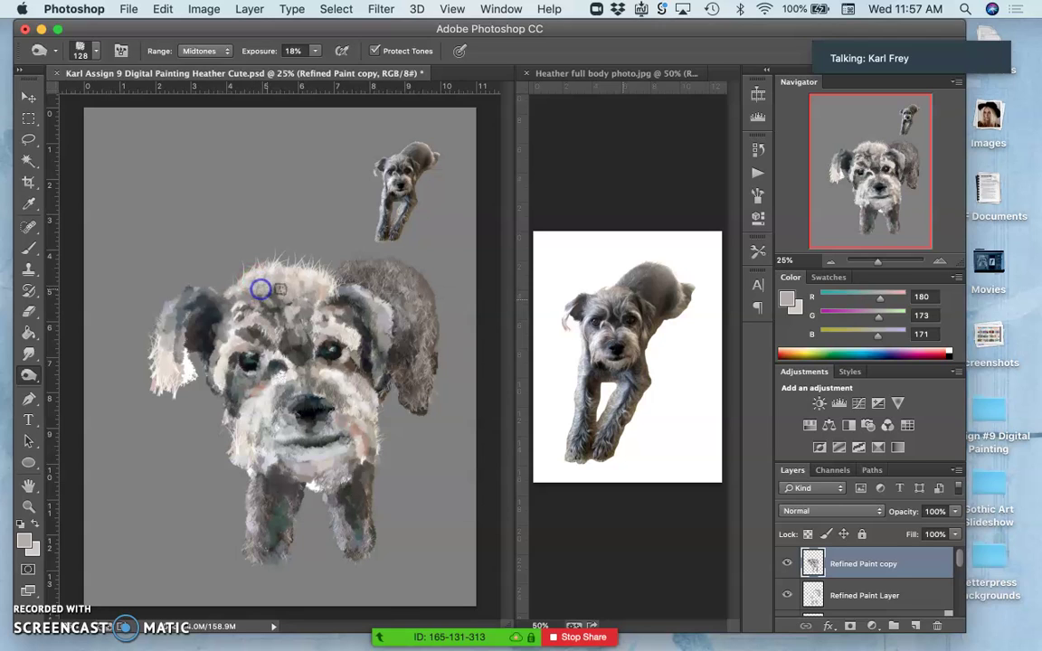
left_click_drag(279, 308, 311, 293)
right_click(312, 291)
left_click(318, 289)
mouse_move(291, 362)
left_mouse_down()
mouse_move(263, 407)
mouse_move(281, 399)
mouse_move(269, 406)
mouse_move(275, 419)
mouse_move(284, 412)
mouse_move(292, 423)
mouse_move(343, 394)
left_mouse_up()
right_click(343, 393)
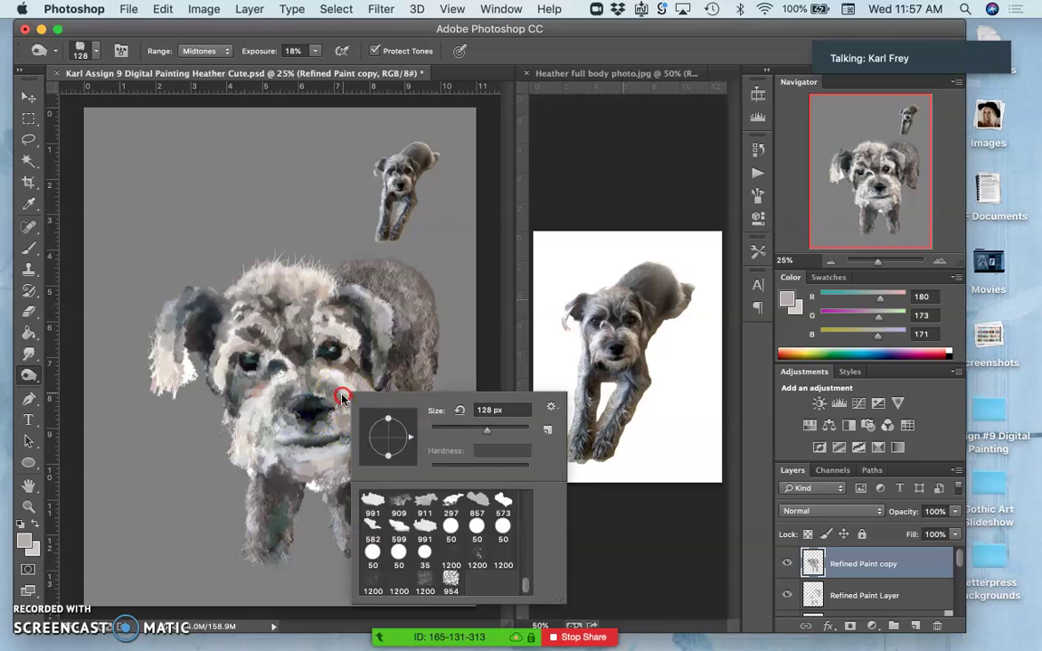
left_click(343, 394)
left_click_drag(323, 430, 263, 444)
left_click_drag(303, 411, 344, 436)
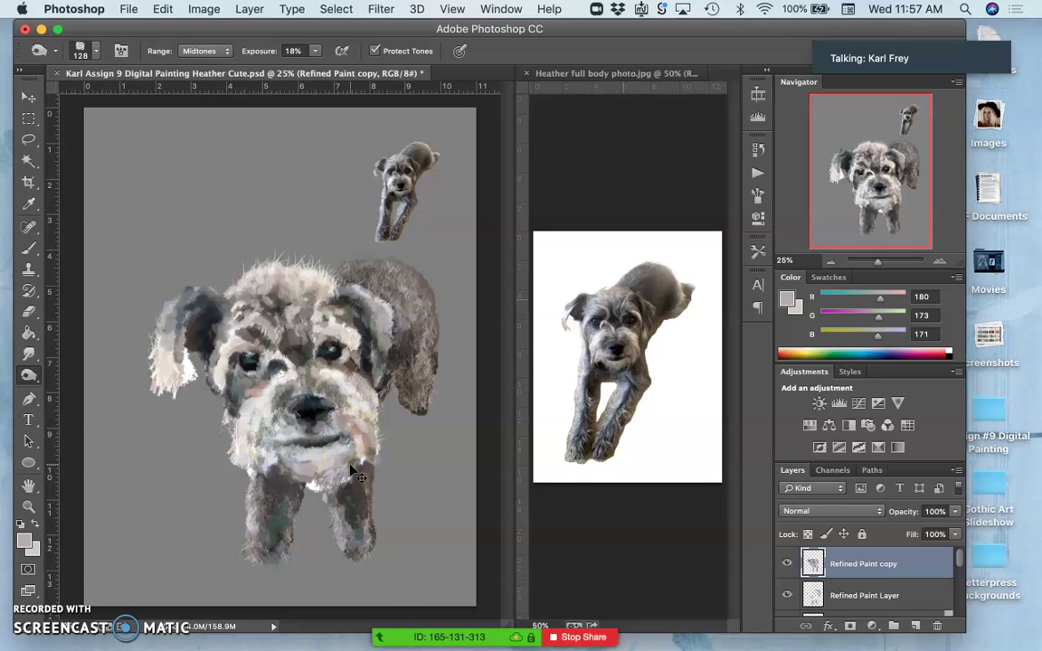
left_click_drag(353, 470, 348, 475)
Select the Base Painting layer and remove its lock so the Burn tool can be used on it
scroll(850, 587, "down", 3)
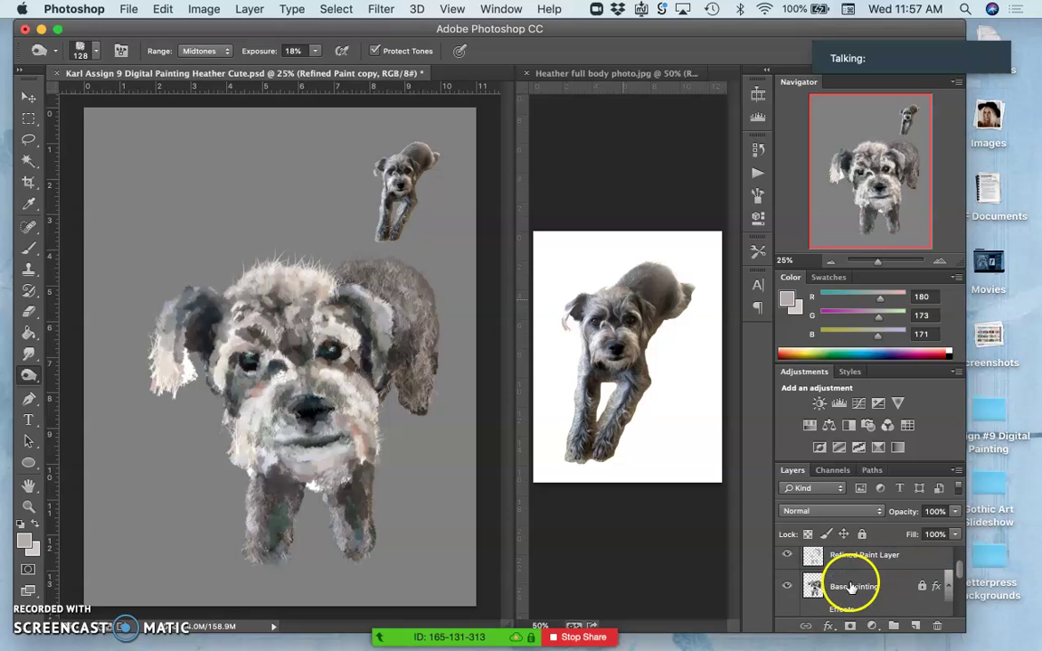
left_click(847, 583)
left_click(287, 433)
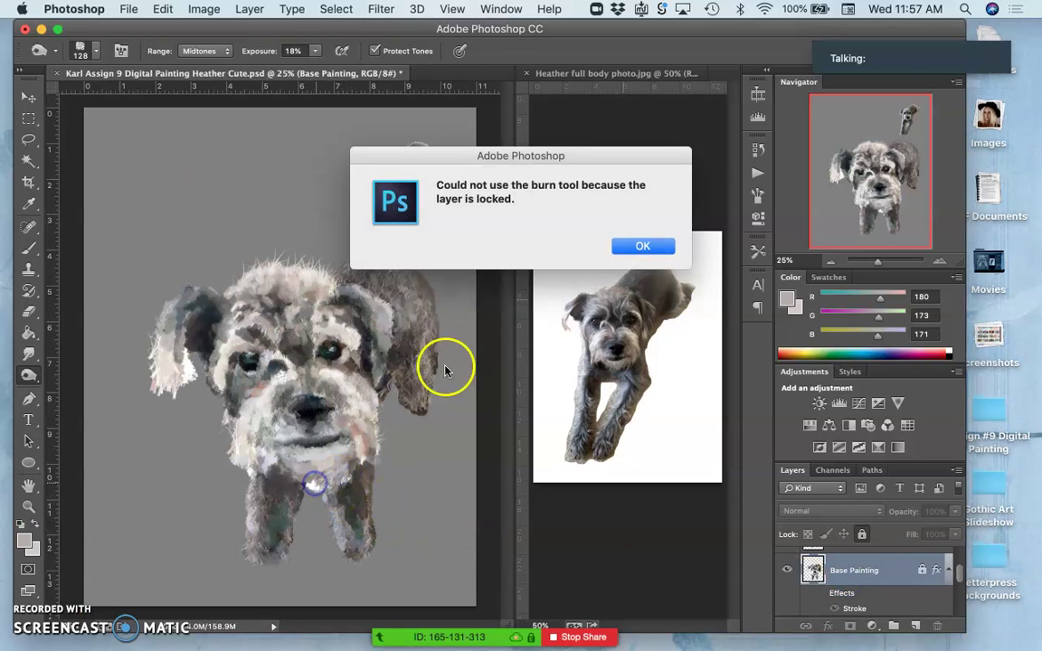
left_click(860, 532)
left_click(642, 244)
left_click(874, 537)
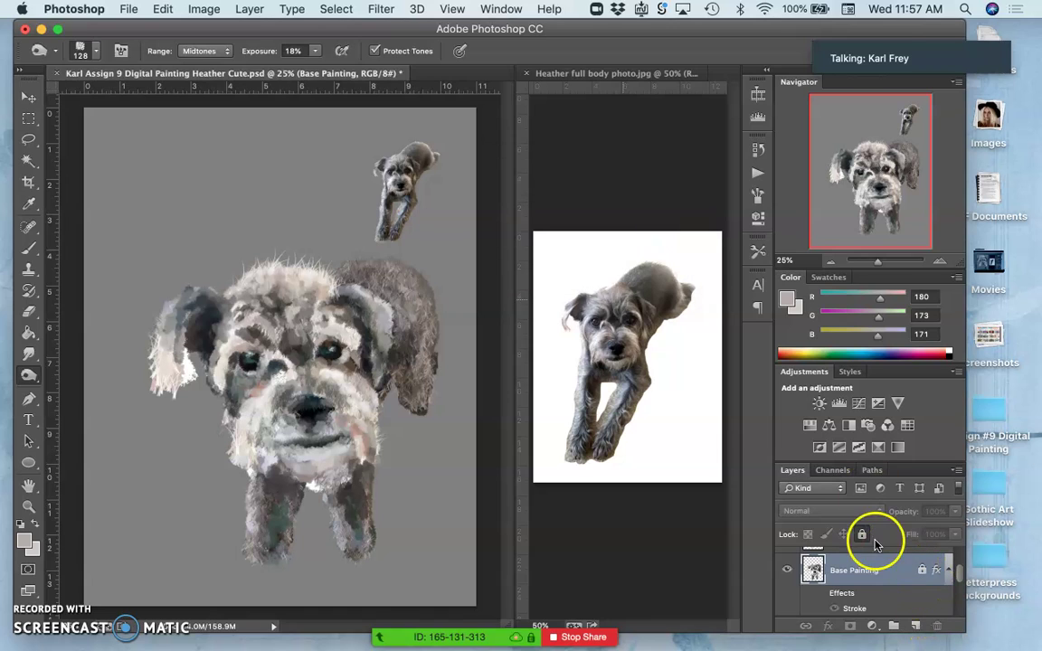
Burn textured shadows into the muzzle, the bridge of the nose and the white fur beneath the inner eye patch on Base Painting
mouse_move(357, 425)
left_mouse_down()
mouse_move(342, 477)
mouse_move(359, 480)
left_mouse_up()
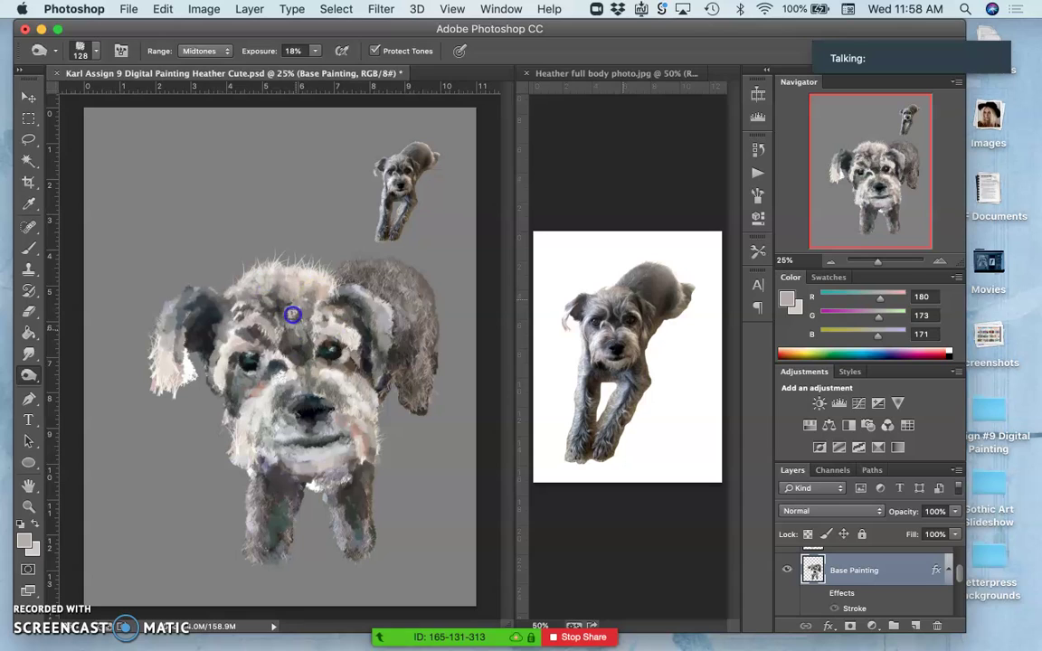
left_click(290, 365)
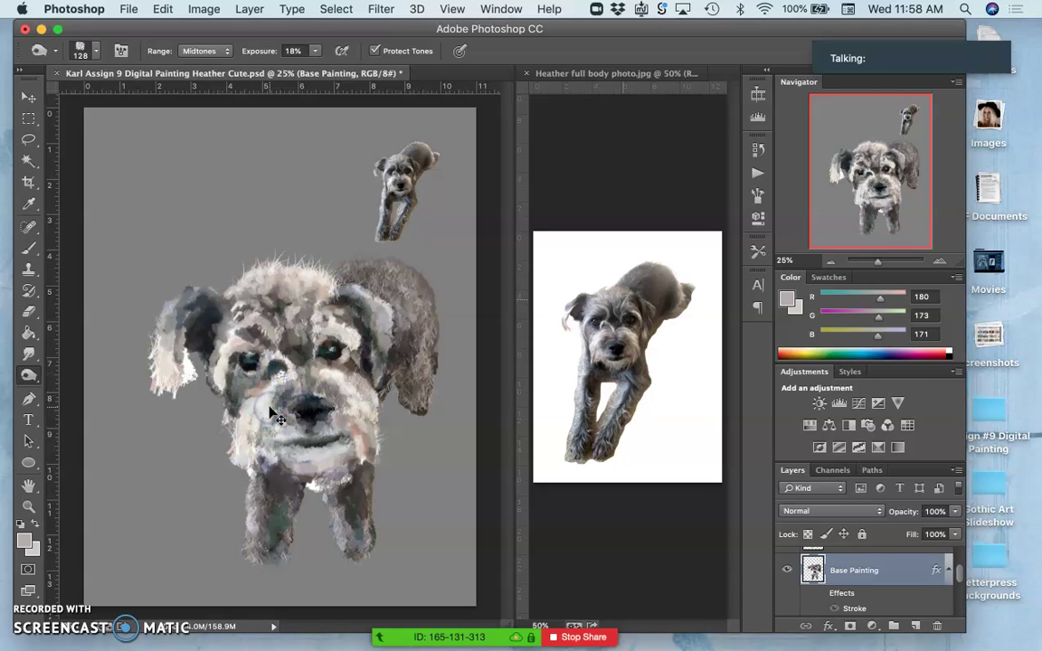
key("super+plus")
key("super+plus")
key("super+plus")
key("super+plus")
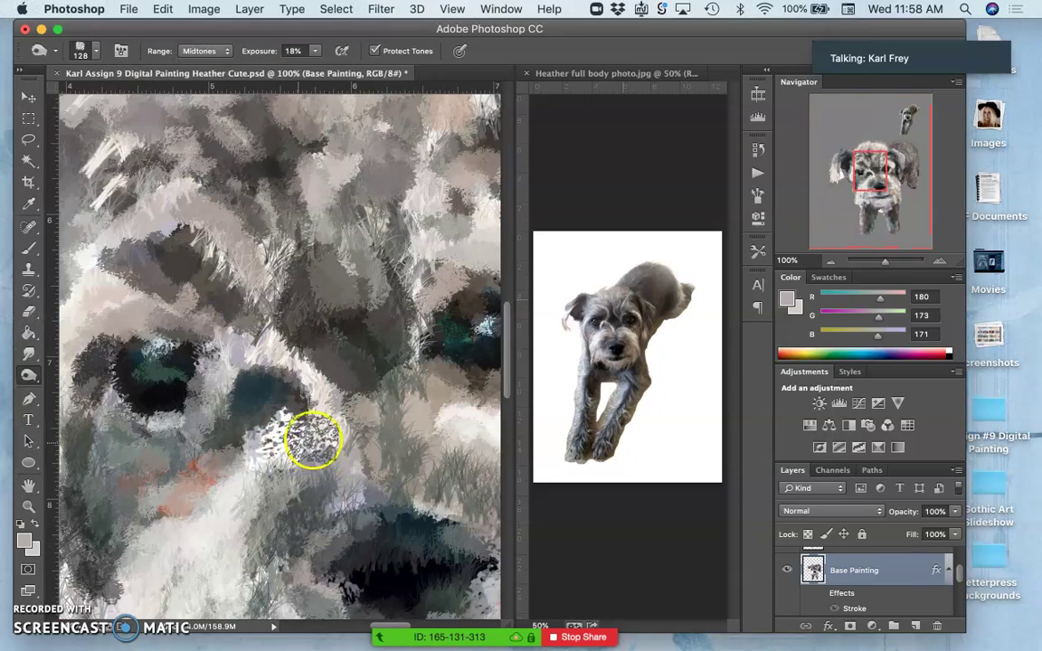
scroll(318, 472, "down", 3)
left_click_drag(297, 390, 302, 399)
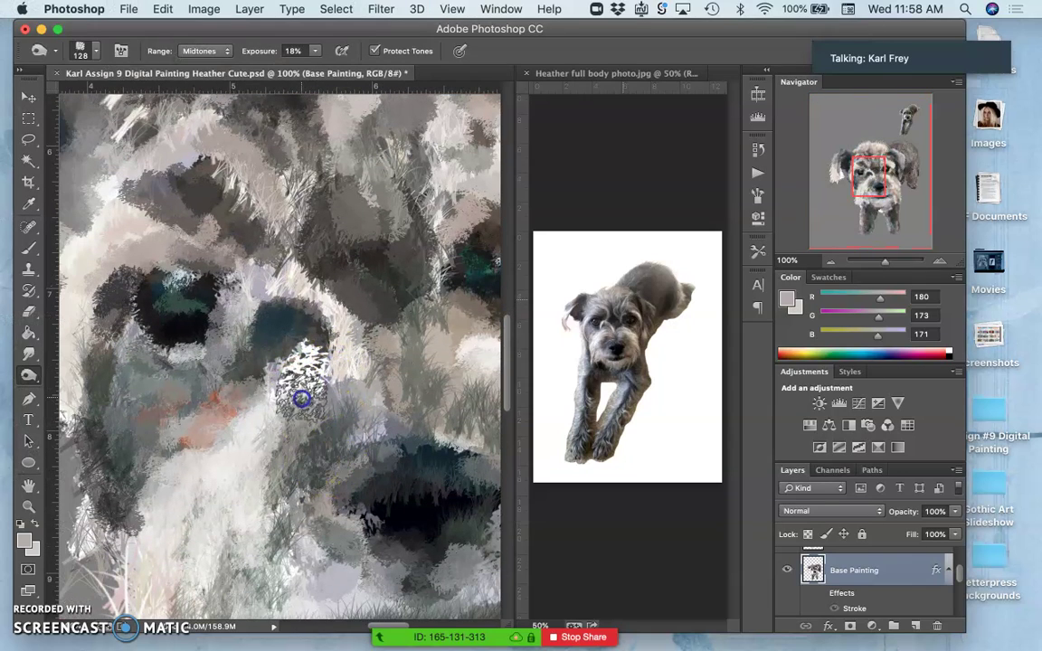
Burn the cheek, the outer edge of the face and the fur between the eyes on Base Painting
left_click(207, 435)
right_click(220, 428)
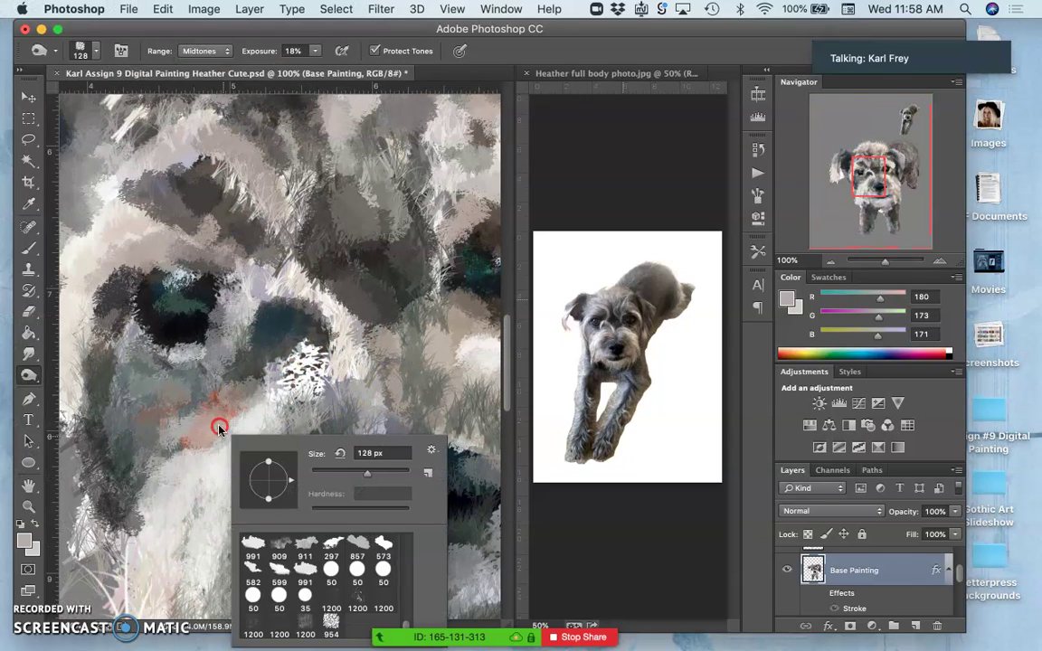
left_click(142, 463)
left_click(81, 514)
left_click_drag(95, 504, 95, 487)
left_click_drag(292, 233, 282, 236)
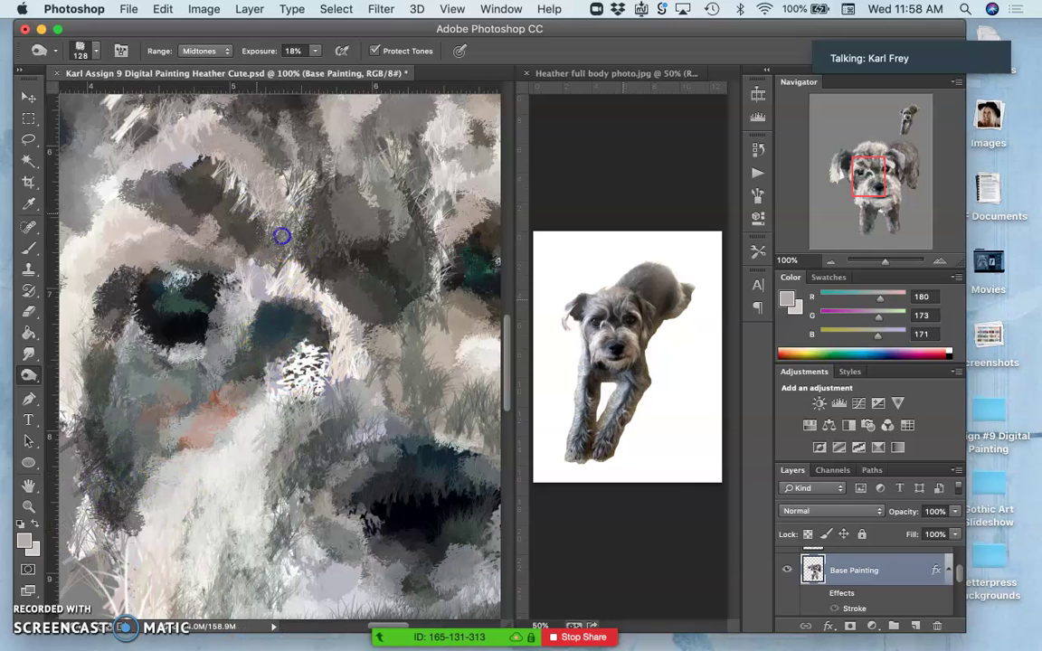
Hide and reshow Base Painting to compare its contribution, and view the whole dog at 33.3%
left_click(788, 570)
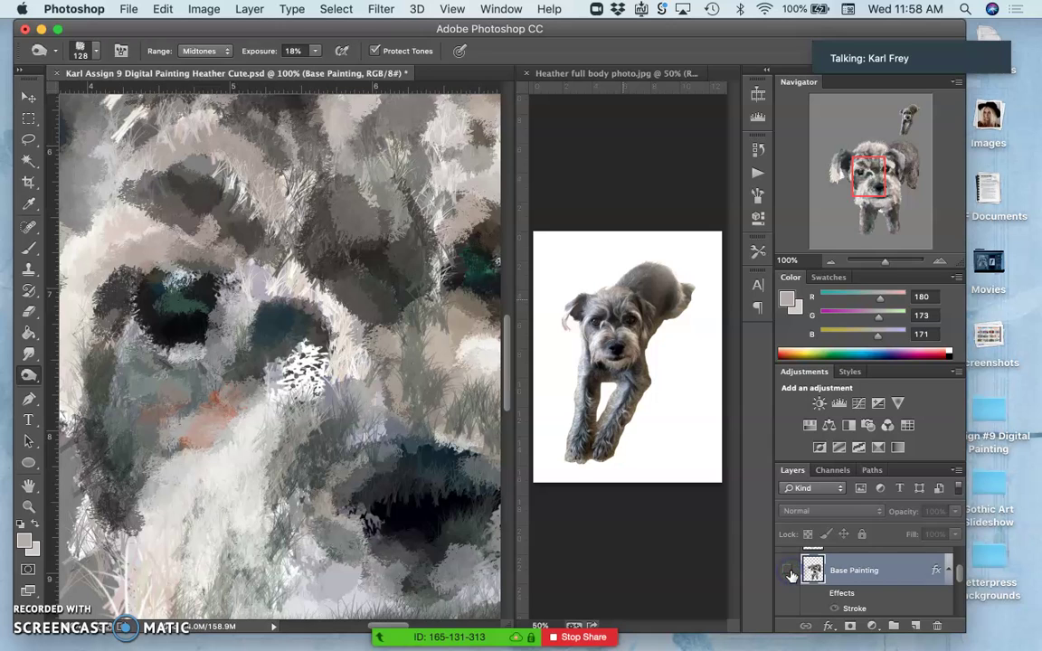
left_click(789, 572)
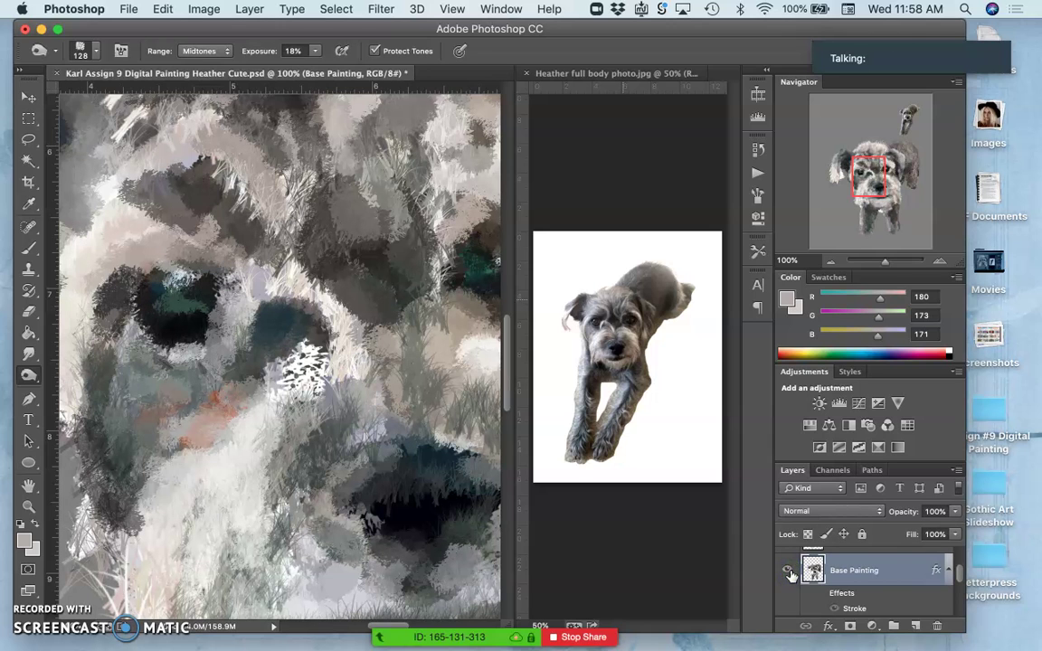
key("super+minus")
key("super+minus")
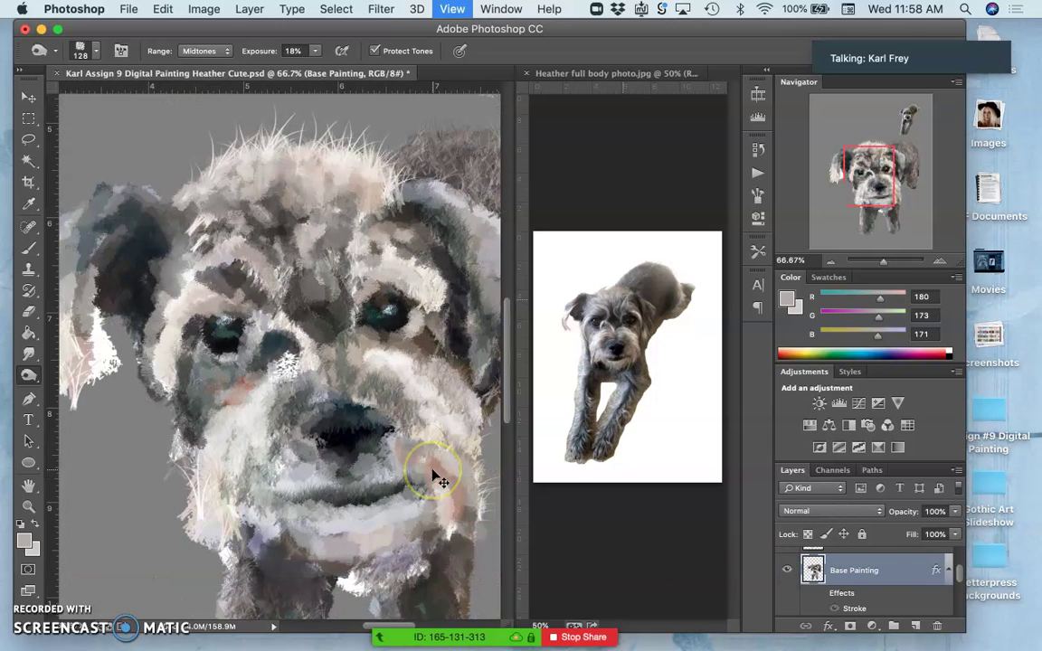
key("super+minus")
scroll(432, 477, "down", 3)
scroll(433, 476, "right", 3)
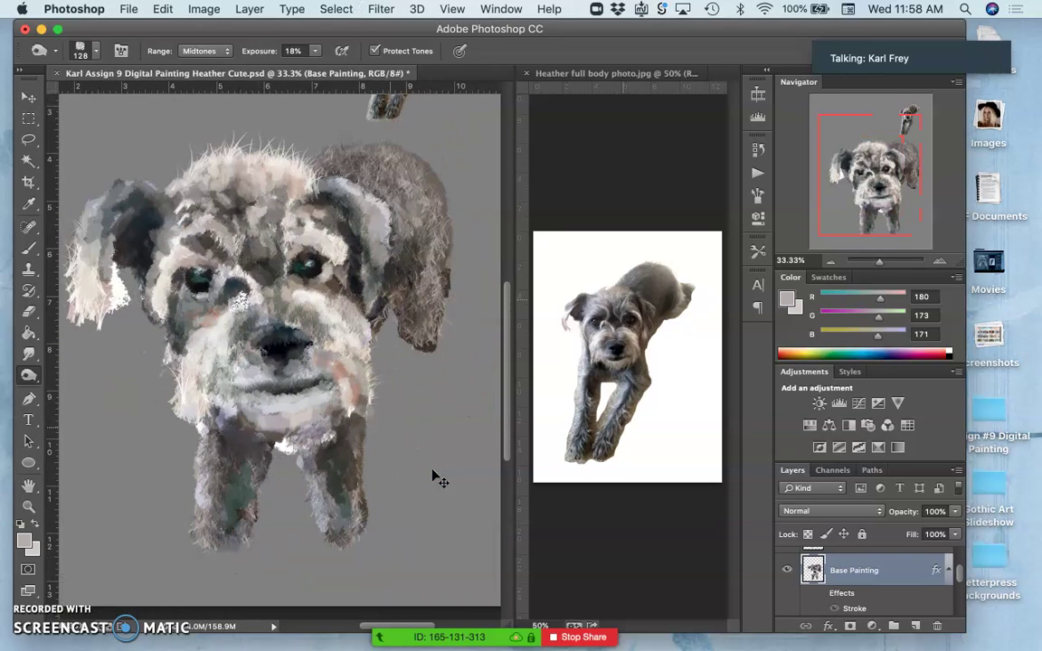
scroll(433, 477, "up", 2)
scroll(432, 476, "right", 2)
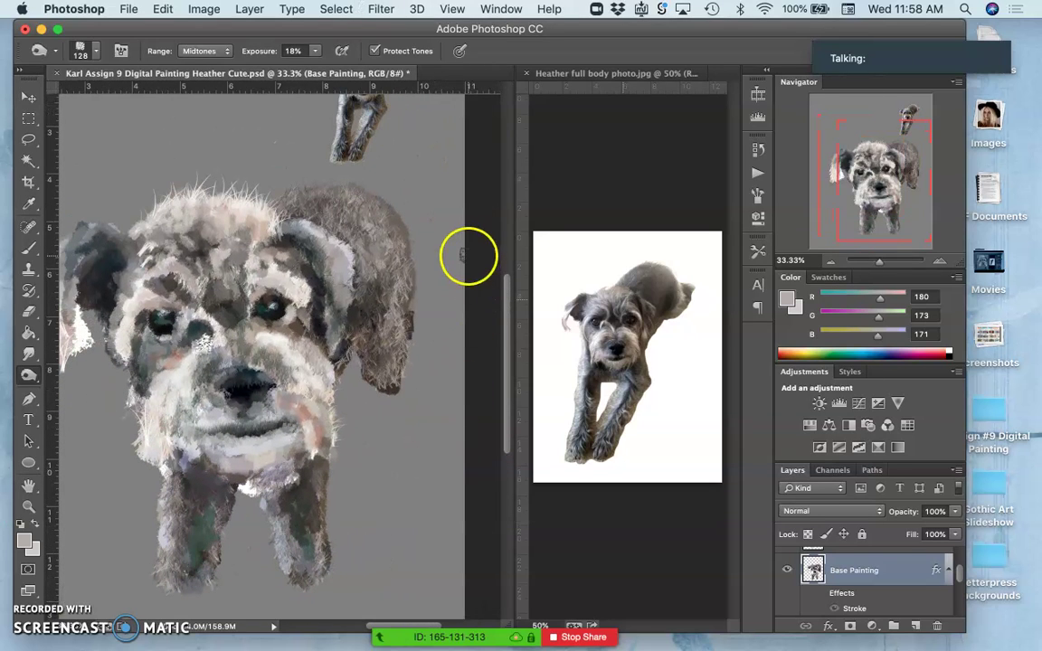
scroll(887, 592, "up", 3)
Burn shadows into the back beside the ear on Refined Paint Layer, and into the ear and head on Refined Paint copy
left_click(884, 596)
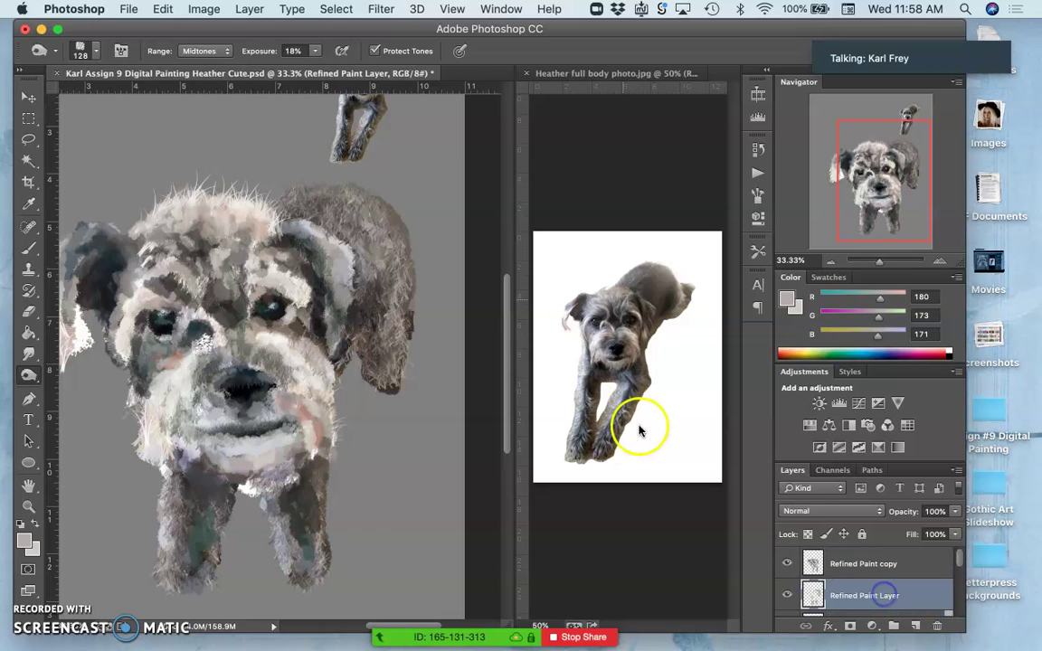
left_click_drag(356, 229, 318, 241)
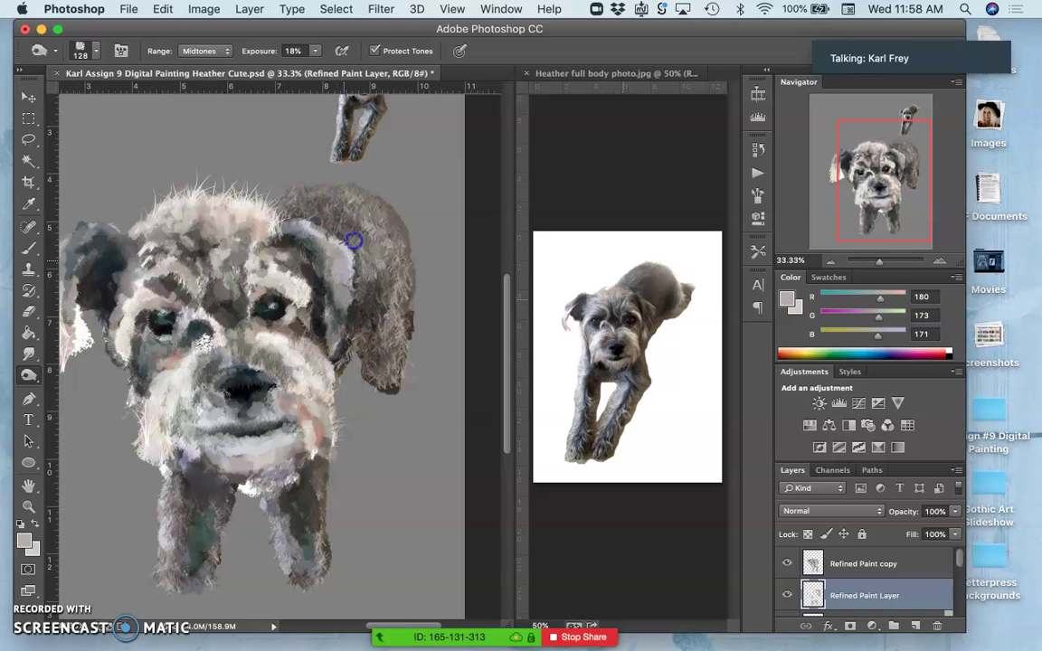
left_click(874, 565)
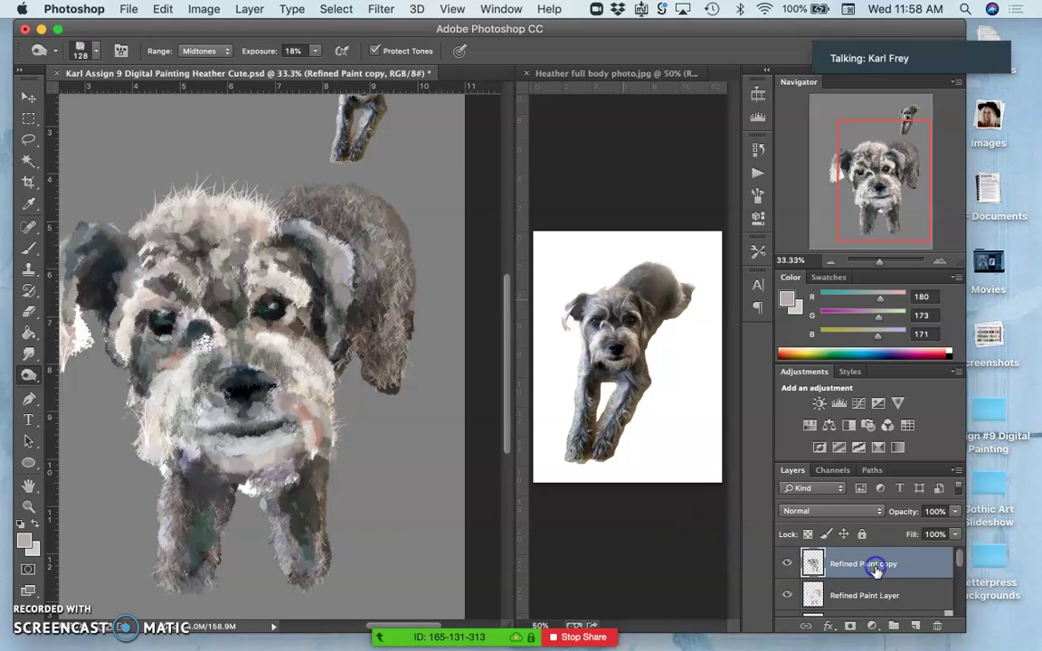
left_click_drag(313, 302, 338, 270)
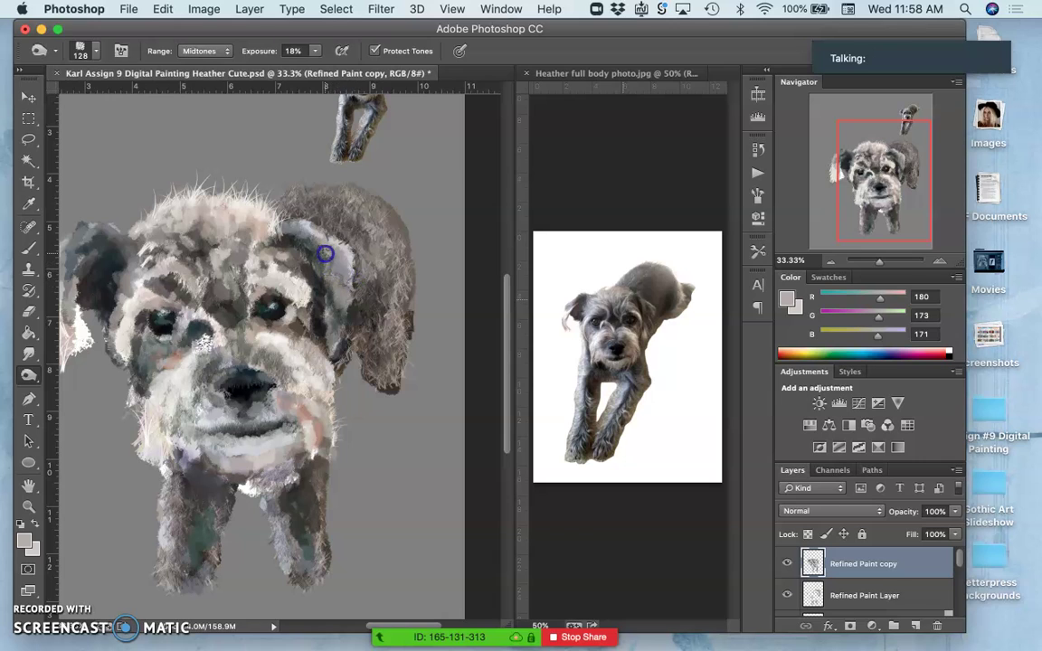
mouse_move(336, 249)
left_mouse_down()
mouse_move(329, 334)
mouse_move(324, 258)
mouse_move(308, 240)
left_mouse_up()
mouse_move(264, 212)
left_mouse_down()
mouse_move(242, 255)
mouse_move(270, 265)
mouse_move(241, 298)
mouse_move(283, 280)
mouse_move(306, 296)
mouse_move(299, 282)
mouse_move(313, 297)
mouse_move(304, 344)
left_mouse_up()
scroll(290, 349, "left", 2)
scroll(289, 349, "down", 1)
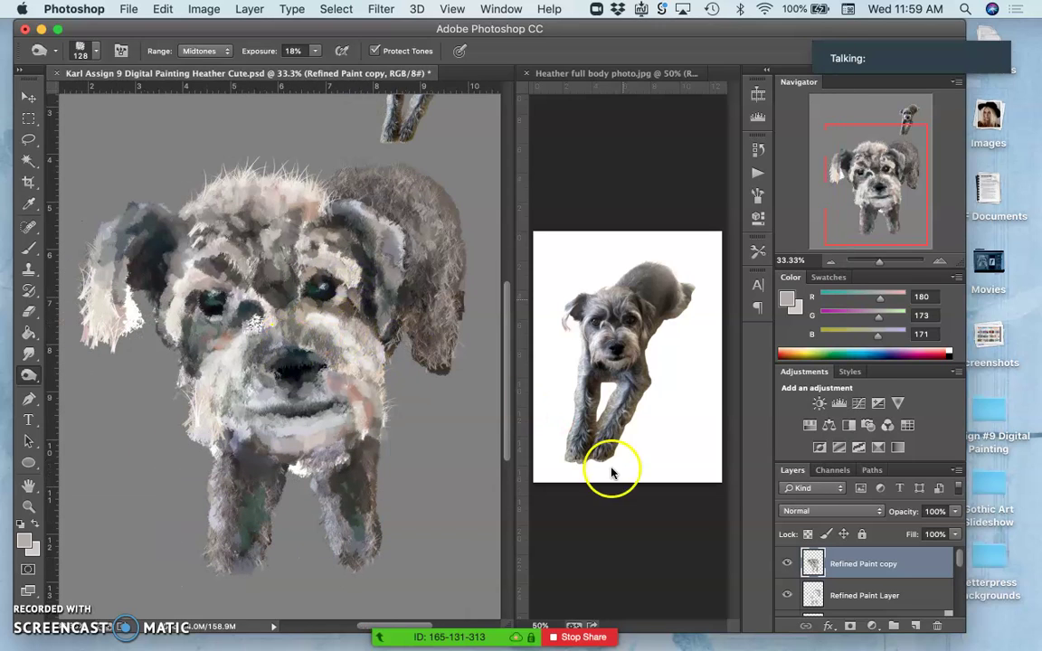
Hide and reshow the Refined Paint copy layer to check what it adds to the dog
left_click(831, 561)
left_click(572, 371)
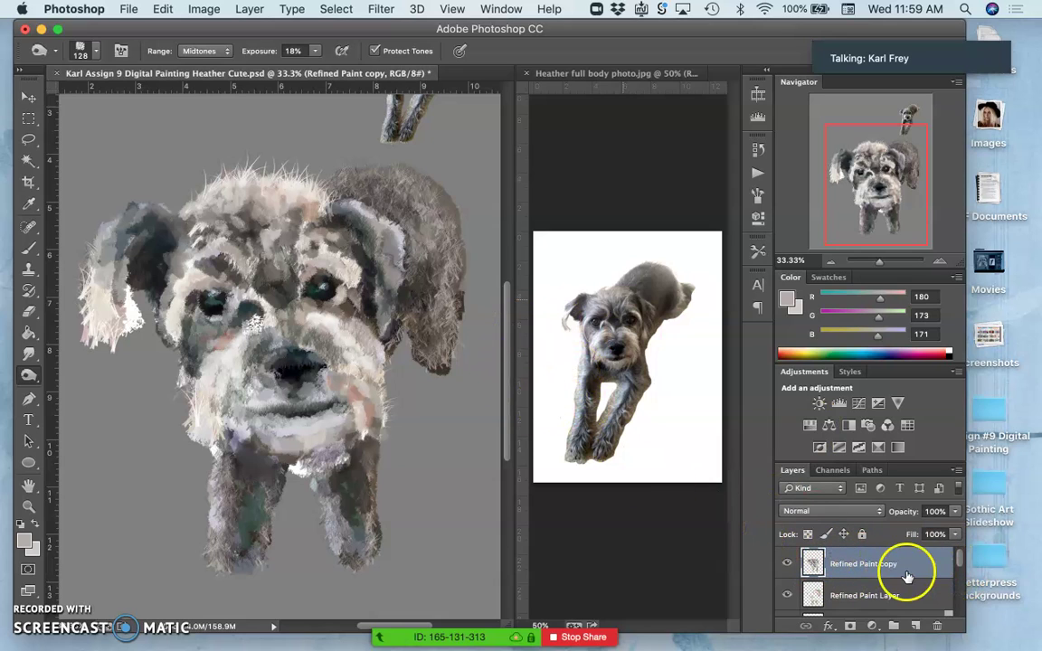
left_click(786, 563)
left_click(786, 563)
left_click(868, 564)
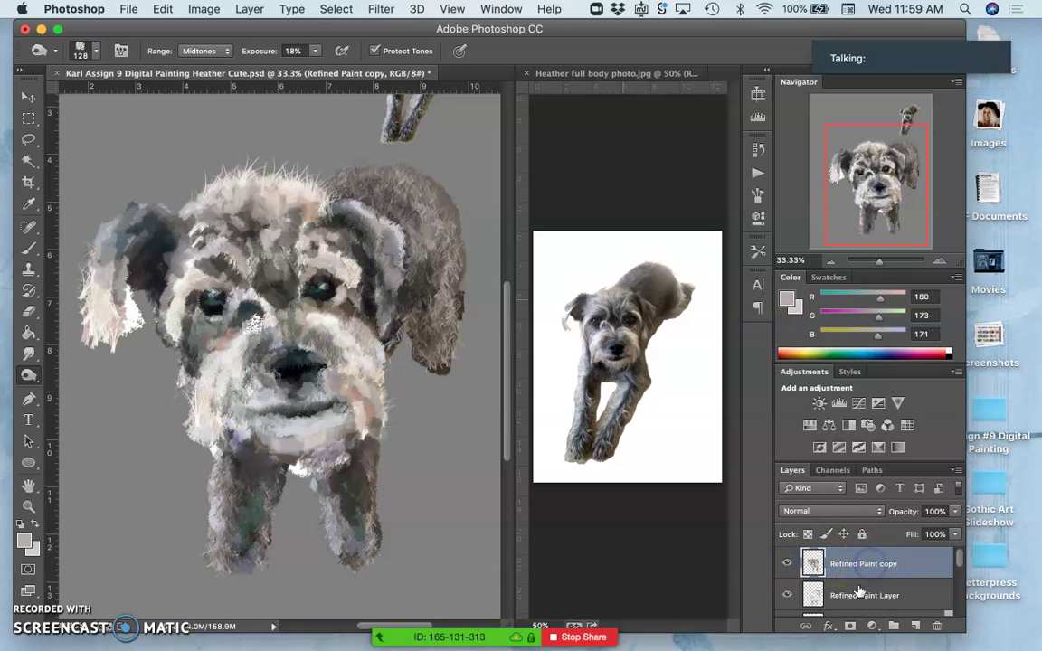
Make Refined Paint Layer active and switch to the Brush tool with the 954 textured tip
left_click(860, 594)
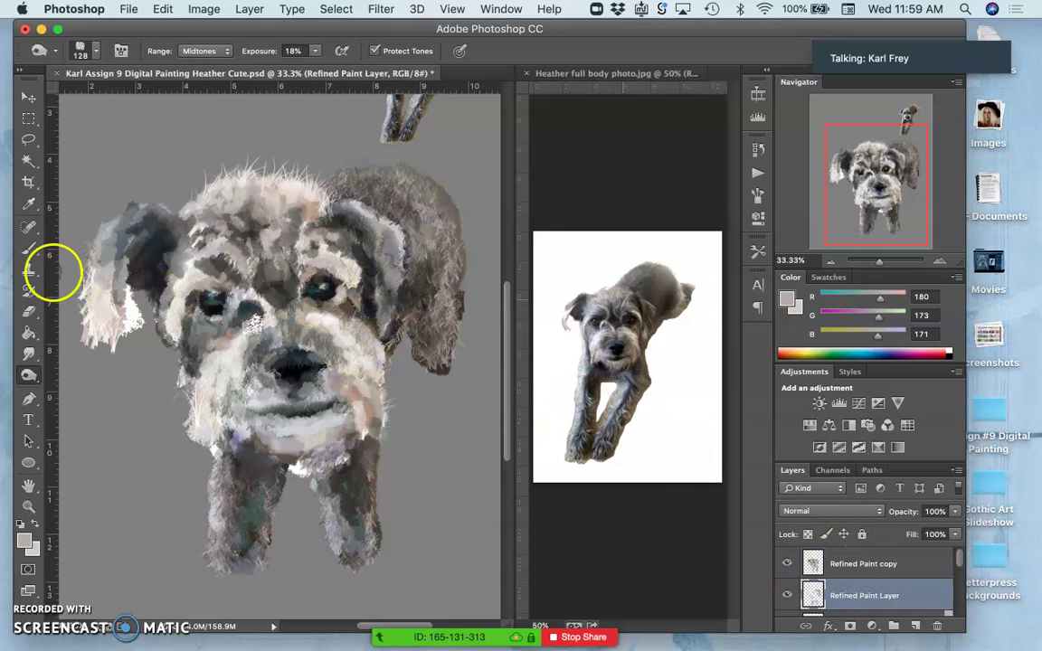
left_click(28, 255)
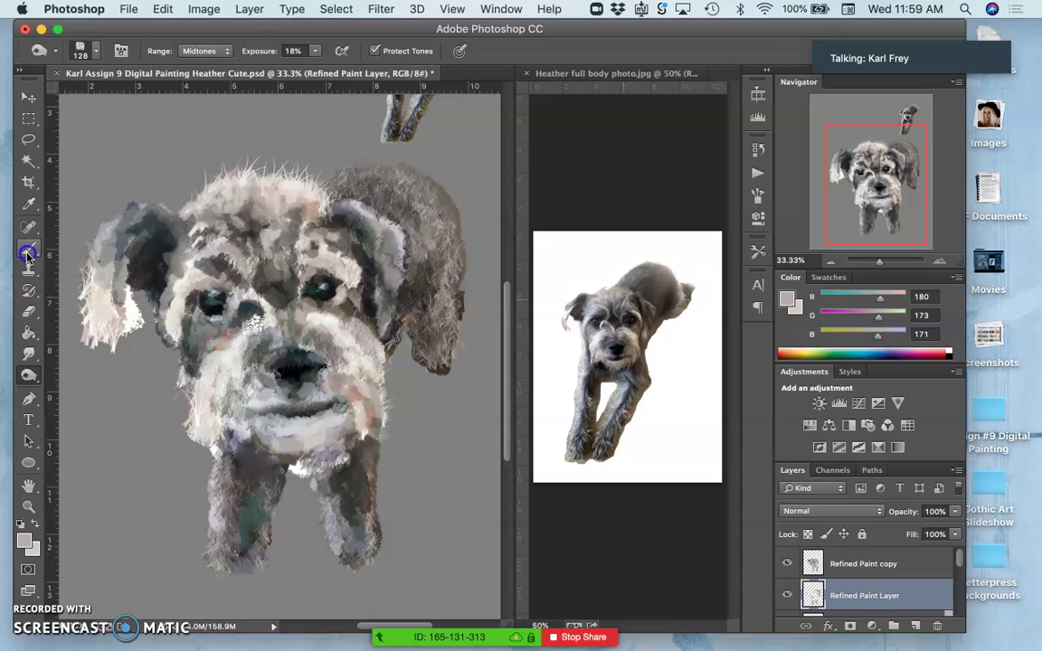
left_click(83, 50)
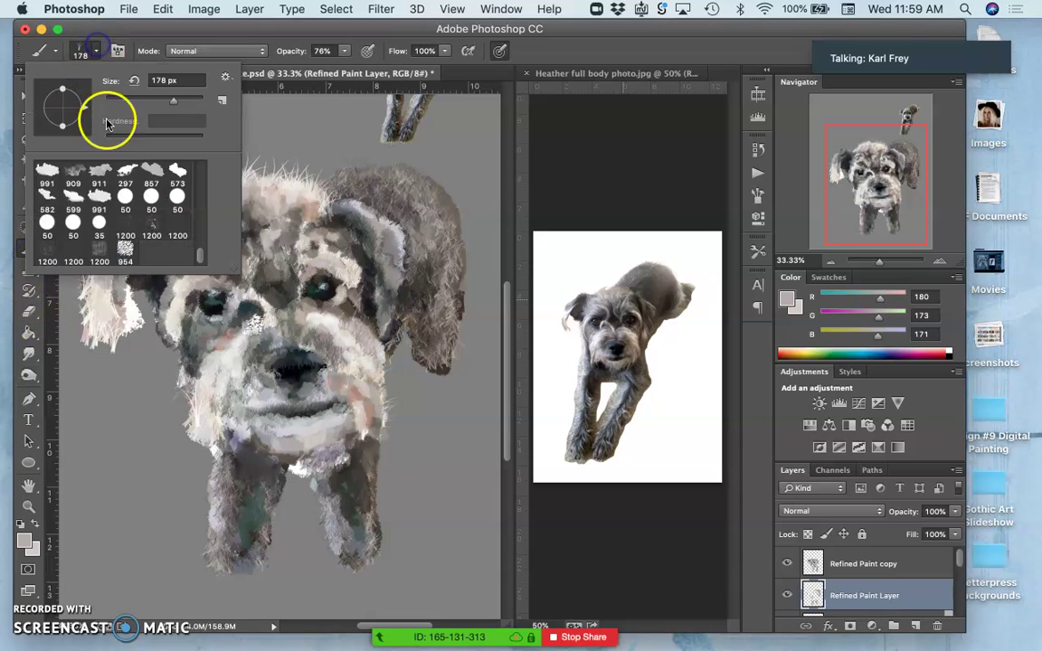
left_click(125, 251)
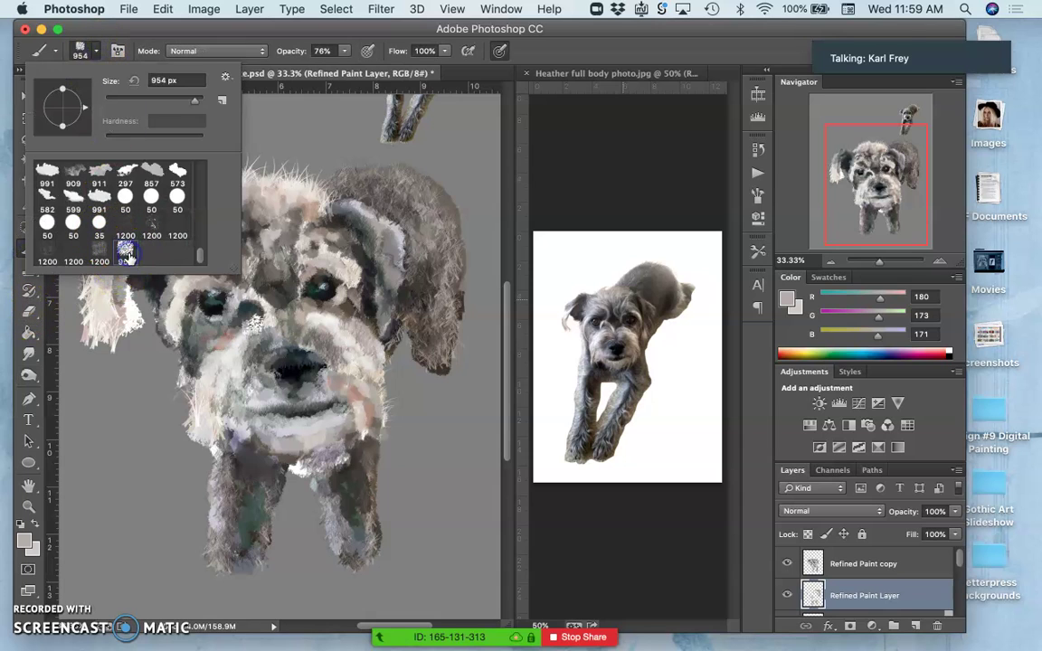
Set the brush's Shape Dynamics to 33% size jitter, 0% minimum diameter, 29% angle jitter, 100% roundness jitter and 1% minimum roundness
left_click(756, 198)
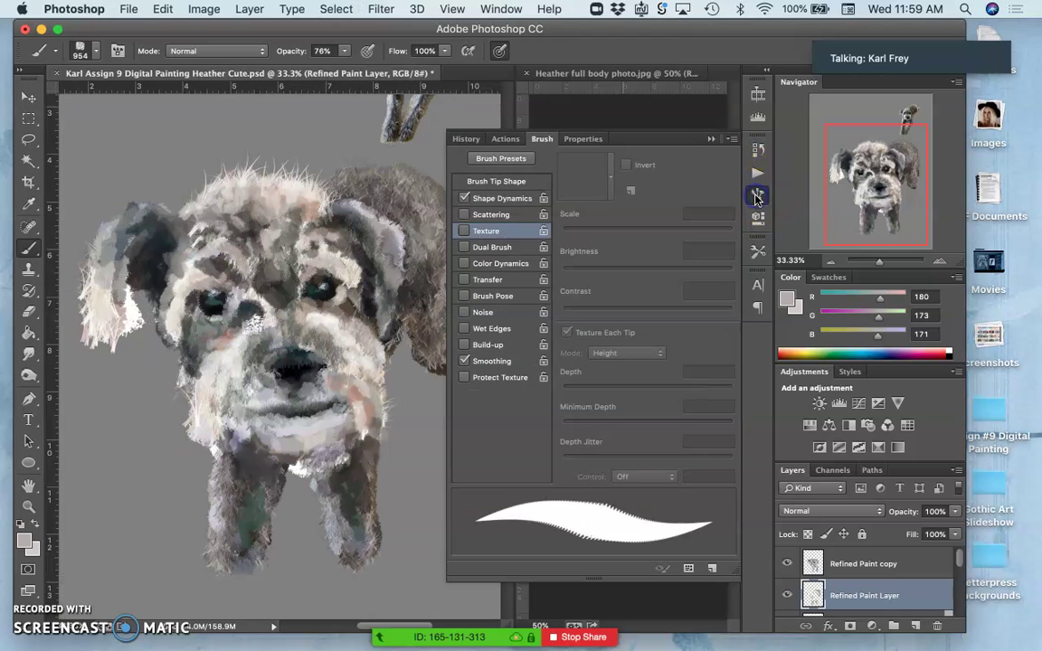
left_click(507, 202)
left_click(618, 176)
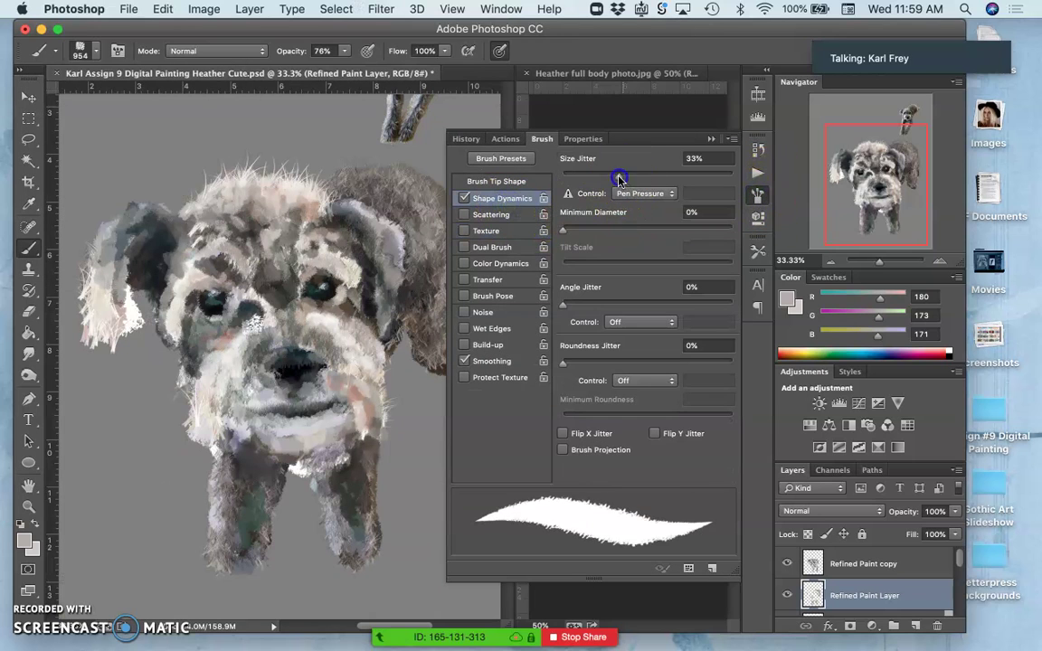
left_click(605, 232)
left_click_drag(605, 233, 543, 226)
left_click(607, 301)
left_click_drag(607, 301, 612, 302)
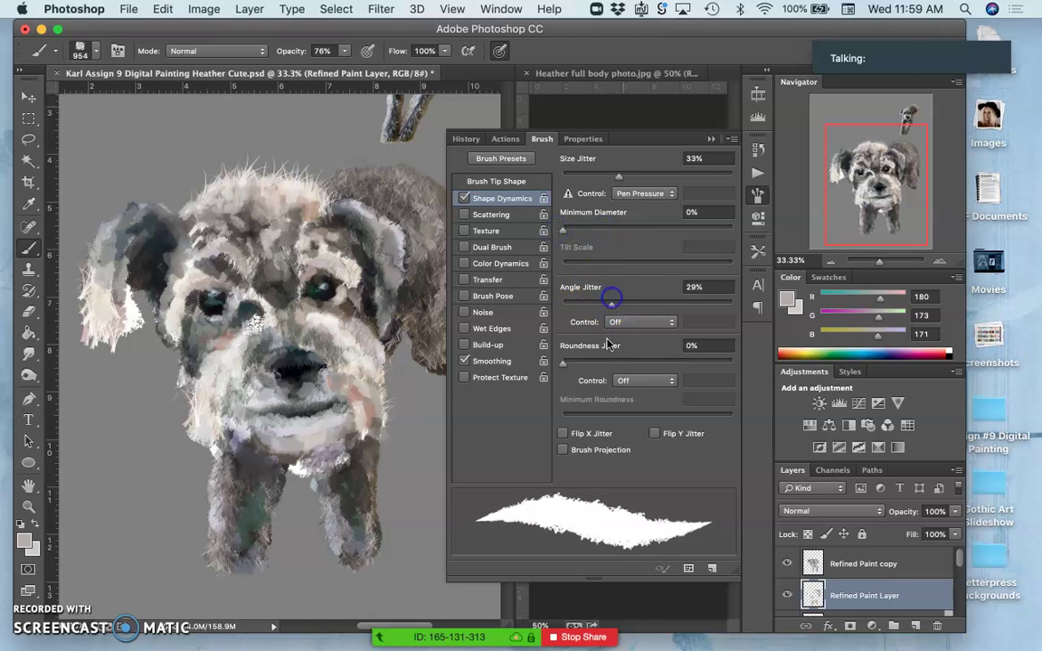
left_click(612, 361)
left_click_drag(621, 361, 630, 361)
left_click_drag(604, 417, 538, 421)
left_click_drag(632, 362, 750, 370)
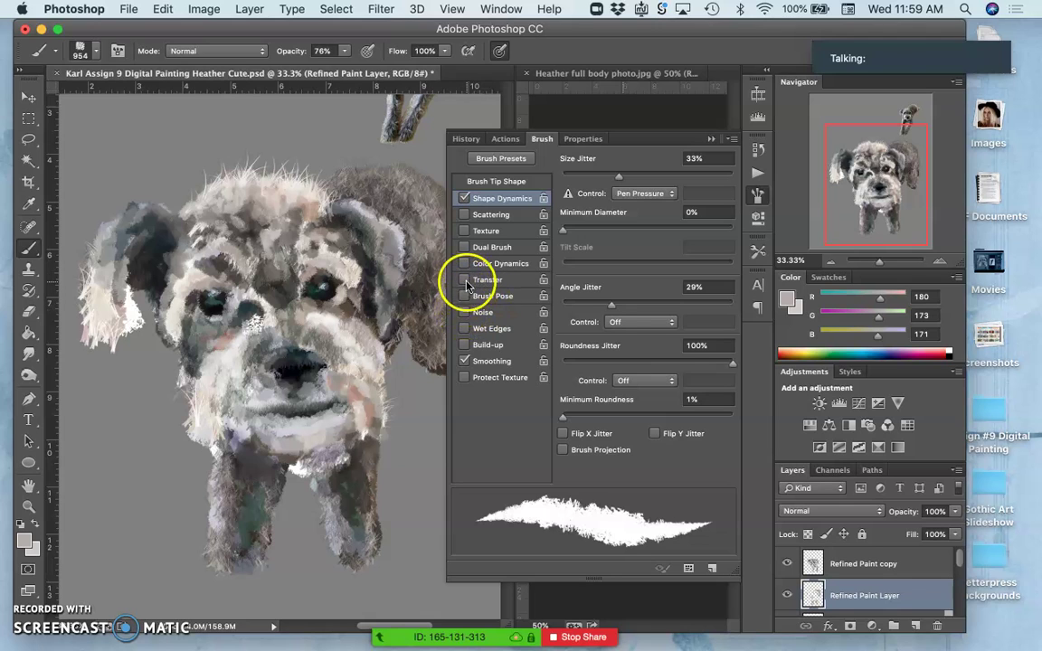
Enable Texture and Color Dynamics with 56% foreground/background jitter for the brush, and undo the trial stroke on the head
left_click(464, 232)
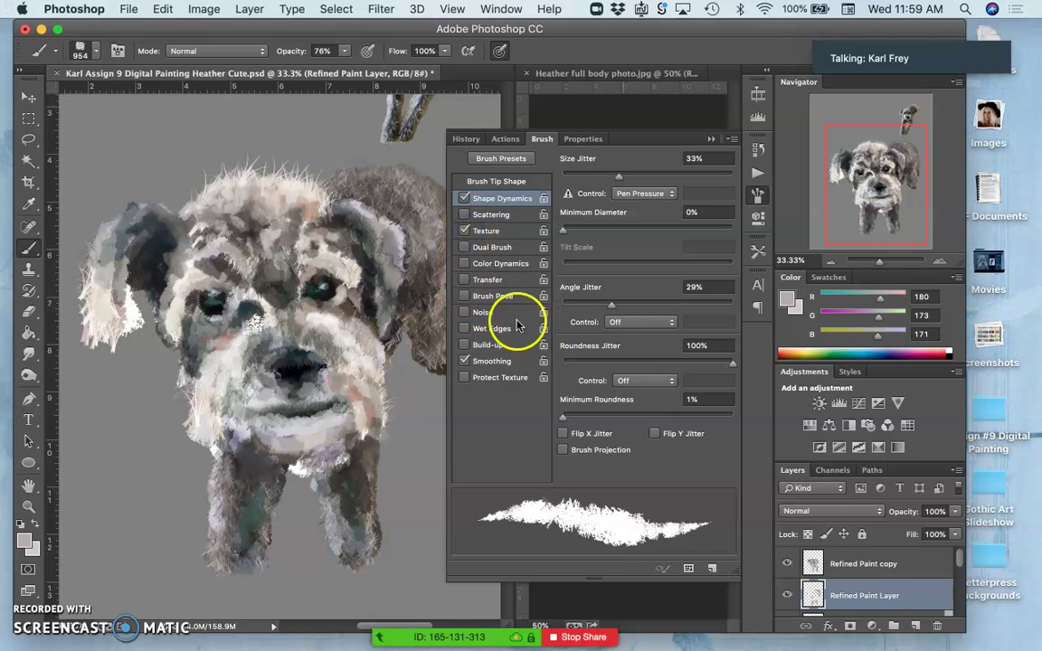
left_click(464, 263)
left_click(489, 264)
left_click(679, 189)
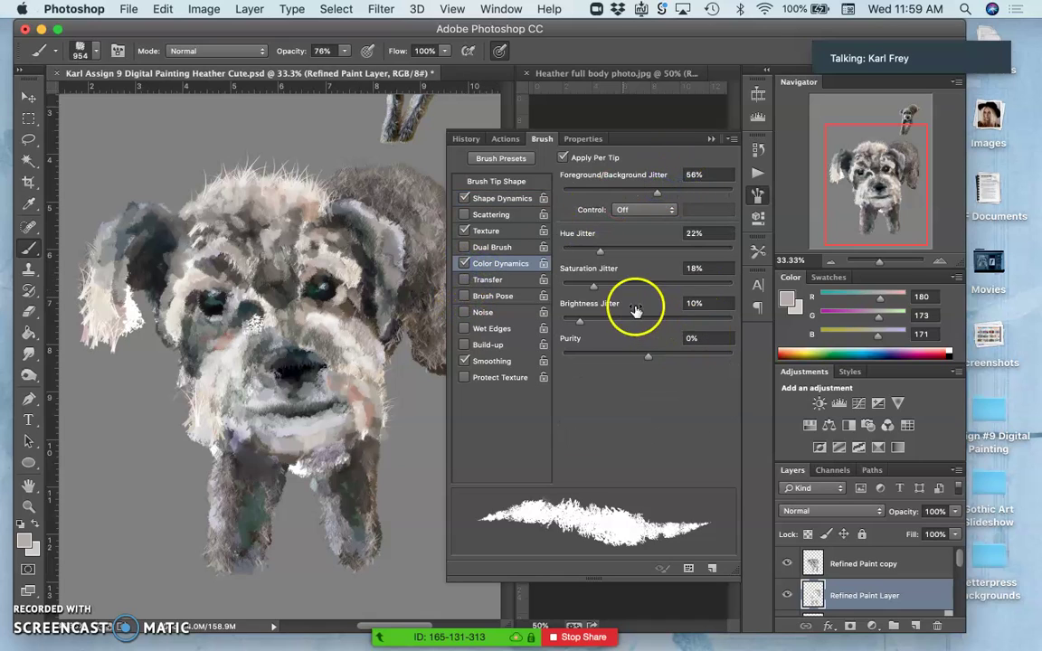
key("super+z")
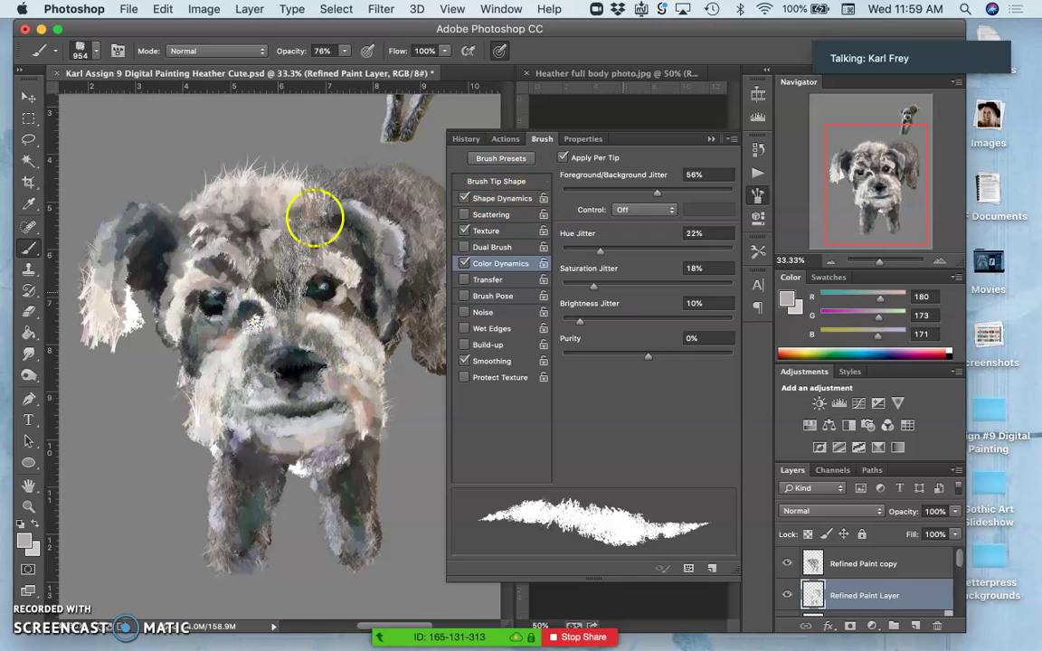
Reduce the textured brush to 99 px and lower its opacity to 42%
left_click(96, 52)
left_click_drag(151, 107, 154, 102)
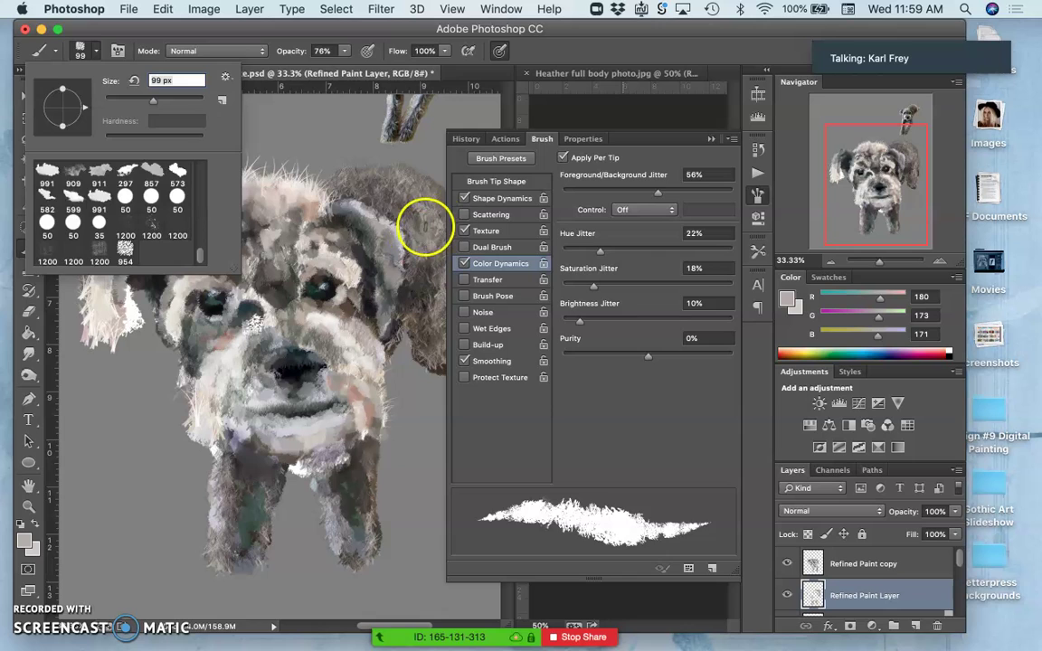
left_click(415, 229)
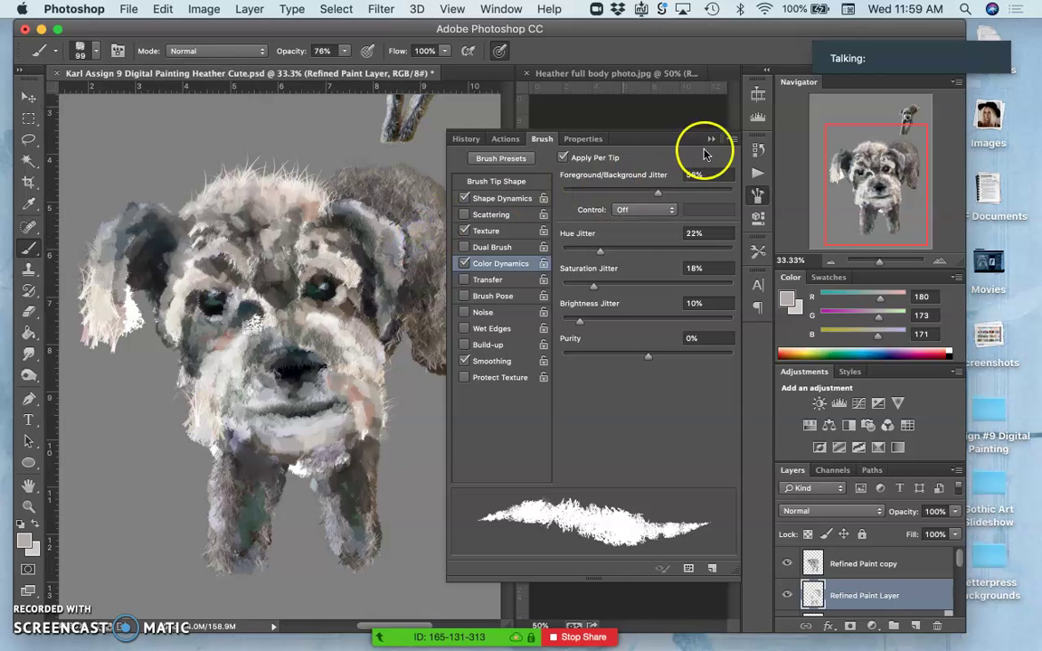
left_click(712, 138)
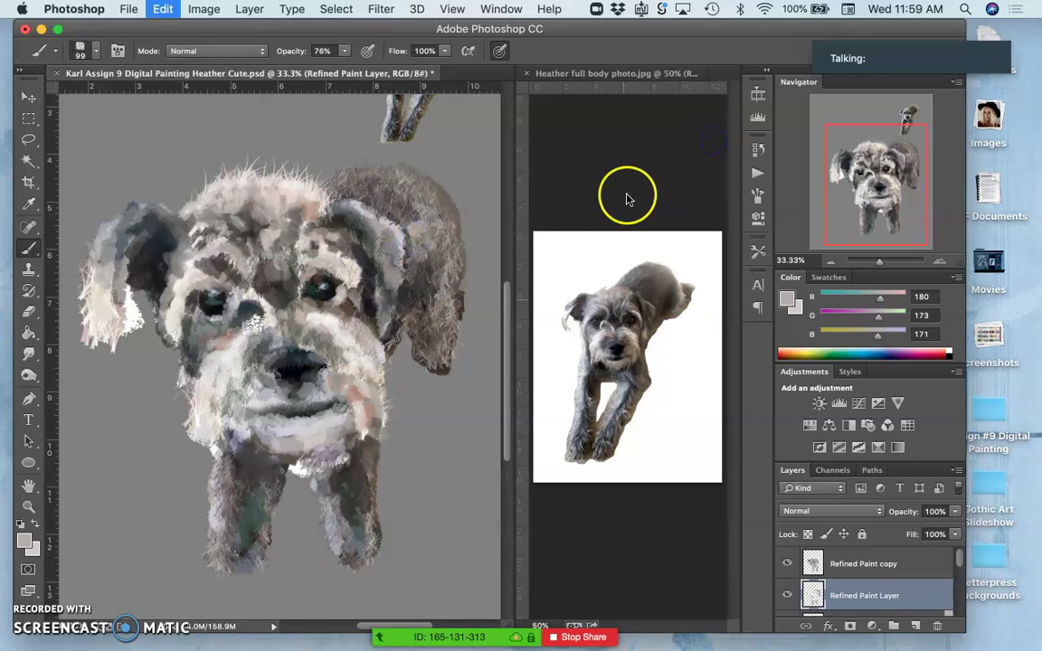
left_click(344, 51)
left_click(320, 68)
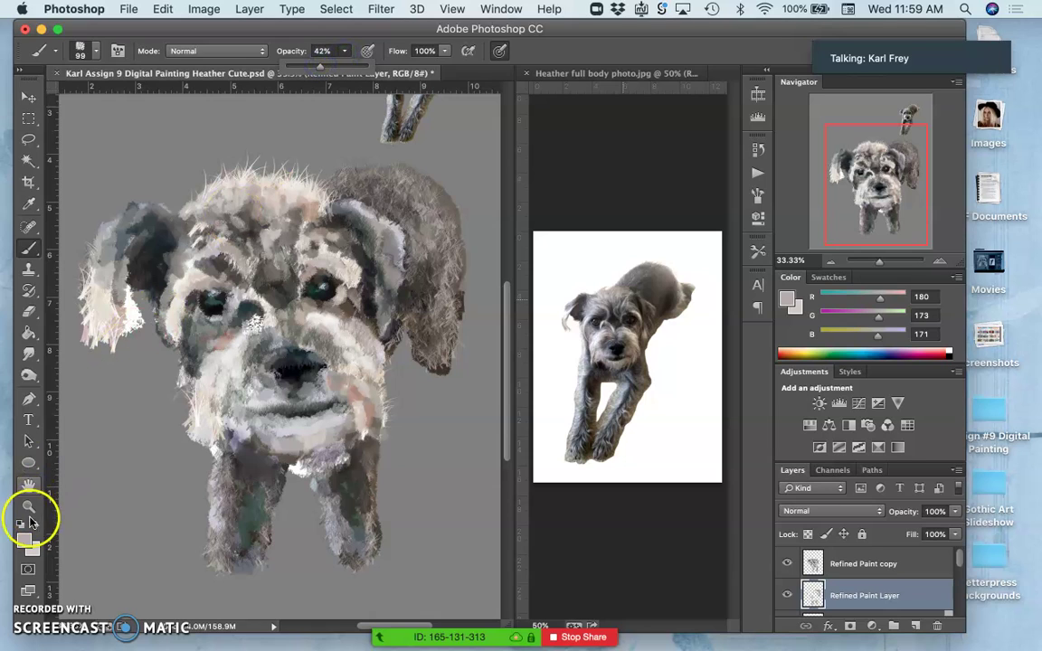
Sample a dark green-grey from the dog's coat and brush textured shadows over the right-hand ear and the body behind it
left_click(267, 472)
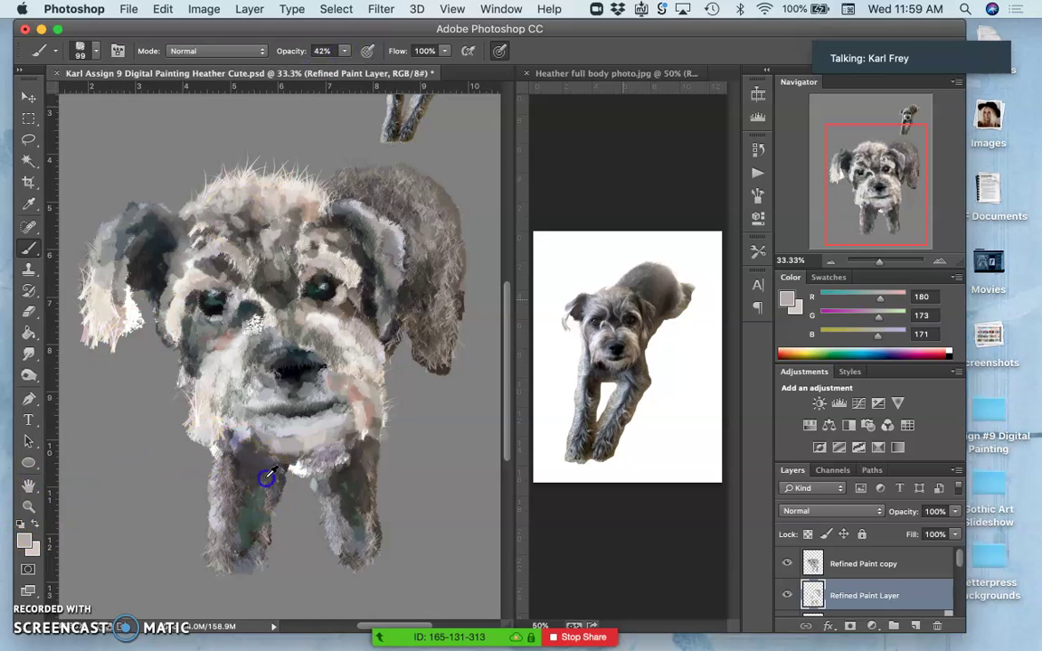
left_click(268, 474, "alt")
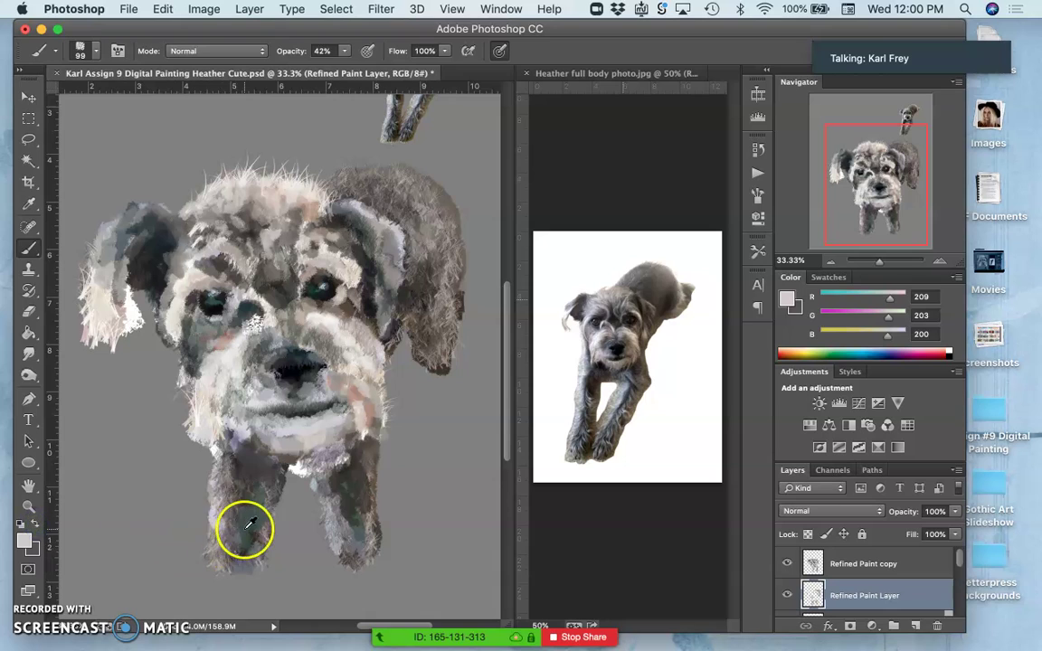
left_click(227, 472, "alt")
left_click_drag(421, 227, 416, 251)
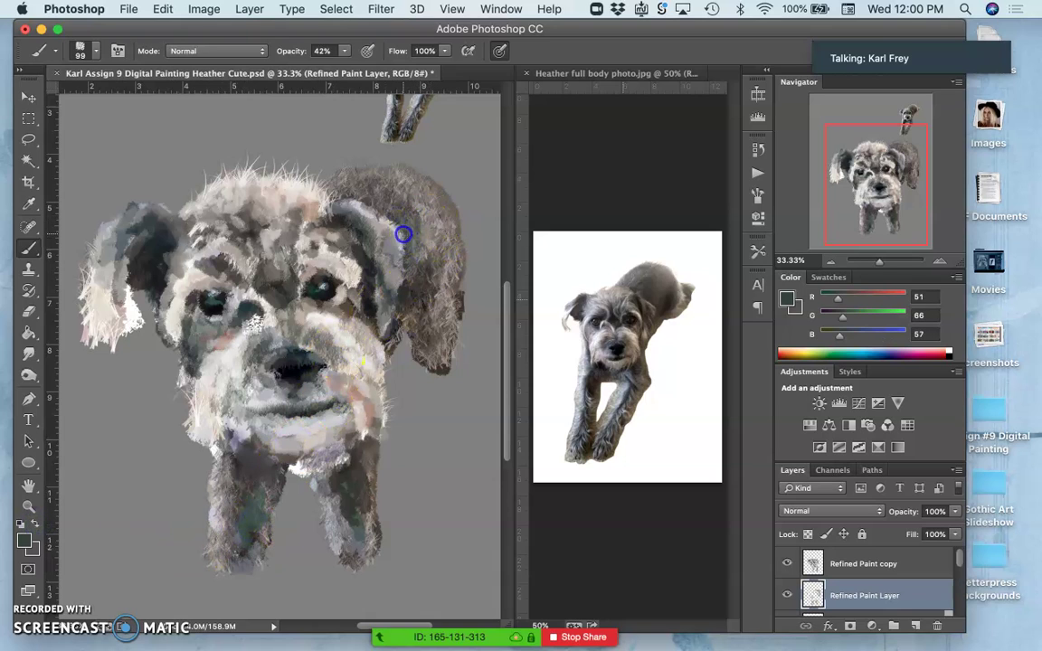
mouse_move(348, 199)
left_mouse_down()
mouse_move(365, 209)
mouse_move(368, 199)
left_mouse_up()
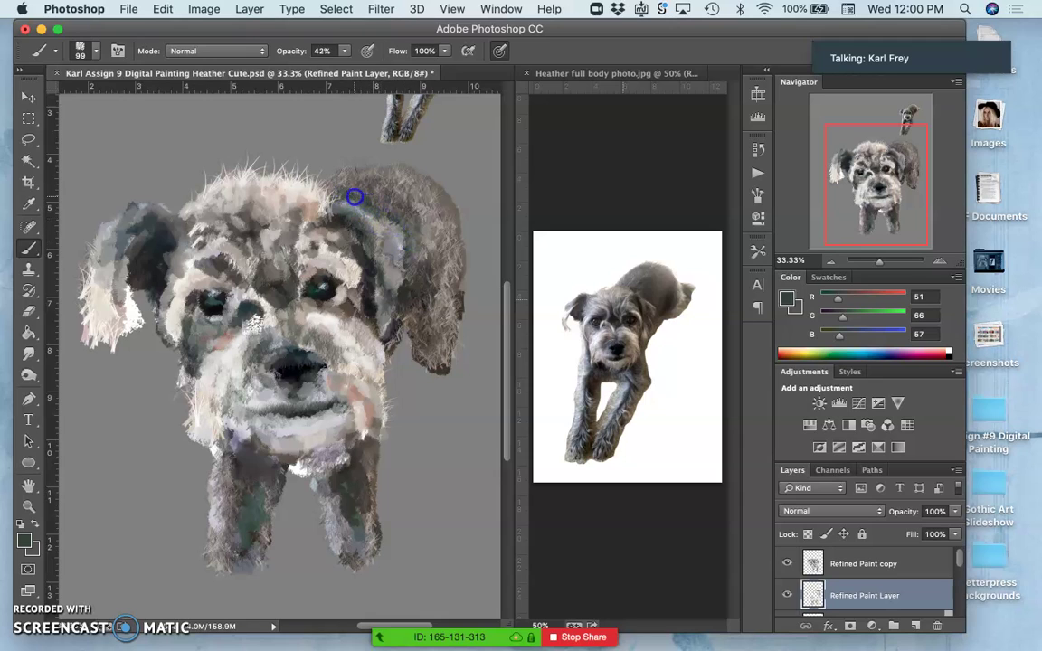
mouse_move(411, 233)
left_mouse_down()
mouse_move(413, 297)
mouse_move(426, 285)
mouse_move(414, 317)
left_mouse_up()
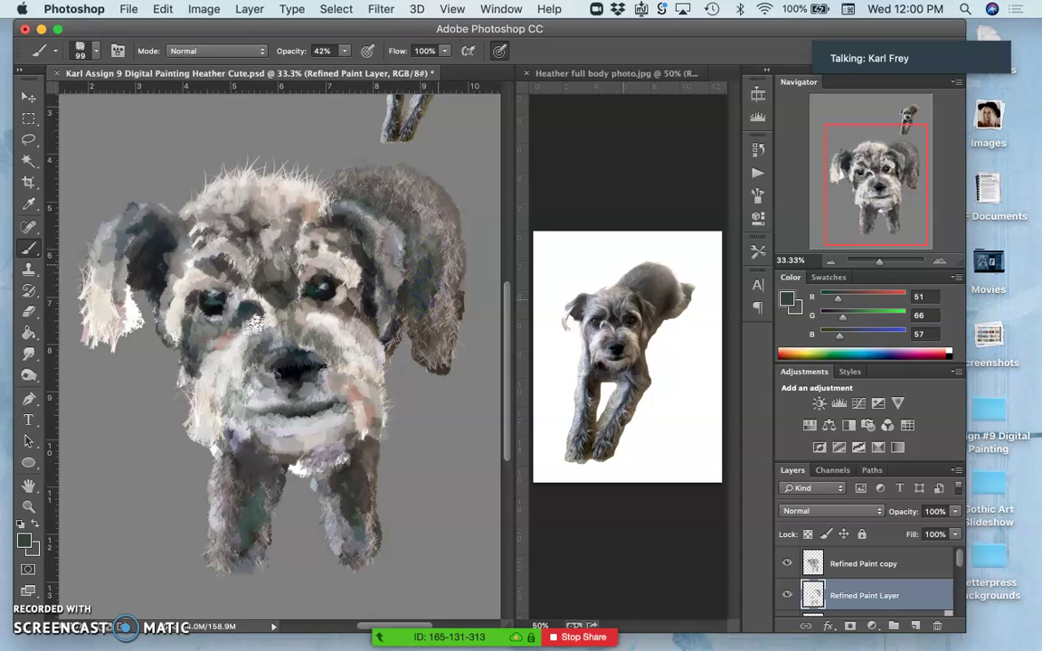
mouse_move(424, 285)
left_mouse_down()
mouse_move(401, 325)
mouse_move(452, 318)
mouse_move(452, 338)
mouse_move(453, 284)
mouse_move(447, 359)
left_mouse_up()
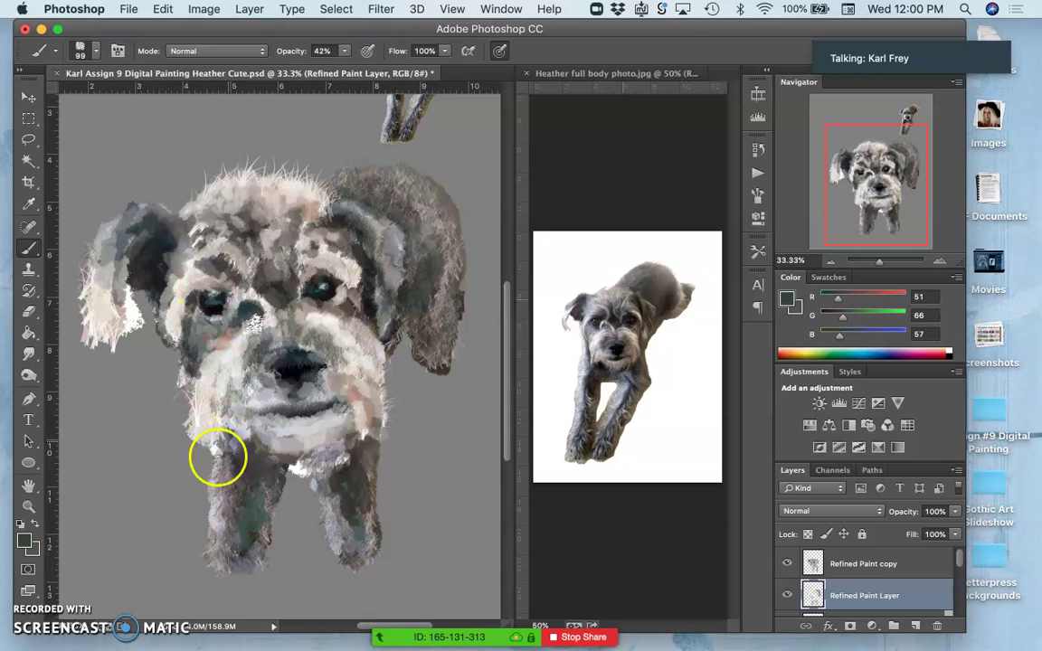
Paint textured dark and grey tones sampled from the fur on both front legs, continuing on the Refined Paint copy layer
left_click_drag(240, 472, 249, 465)
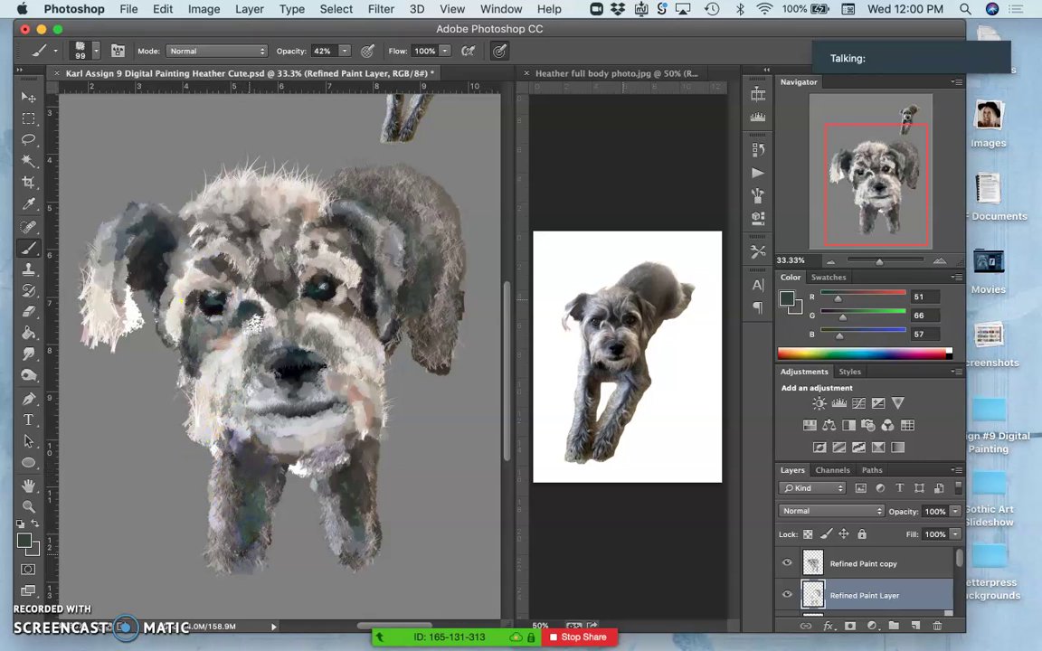
left_click_drag(327, 502, 341, 488)
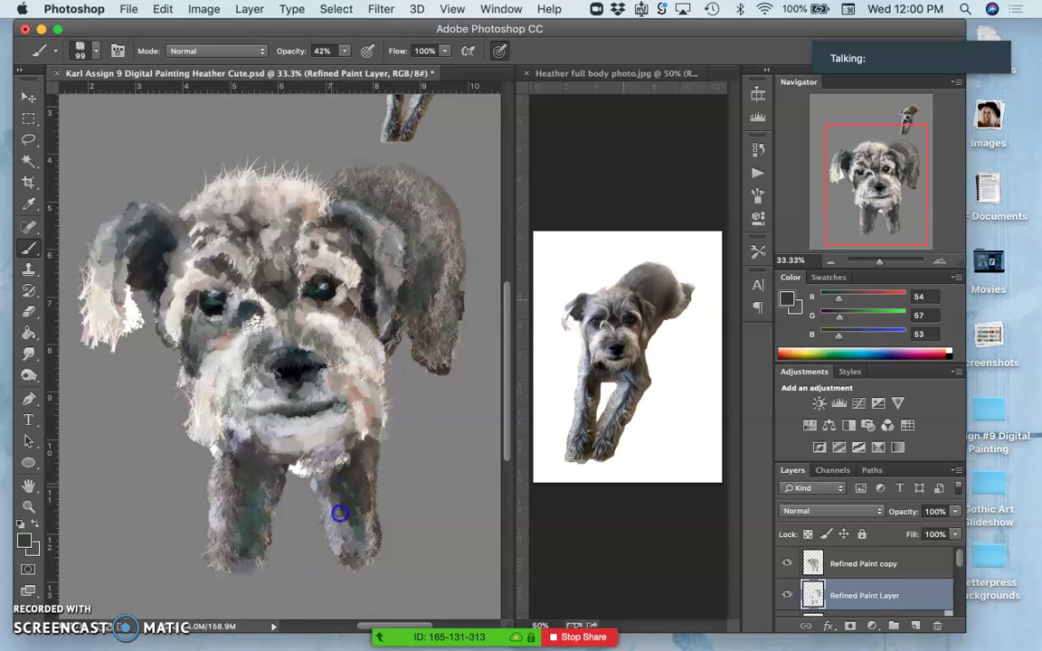
left_click(814, 563)
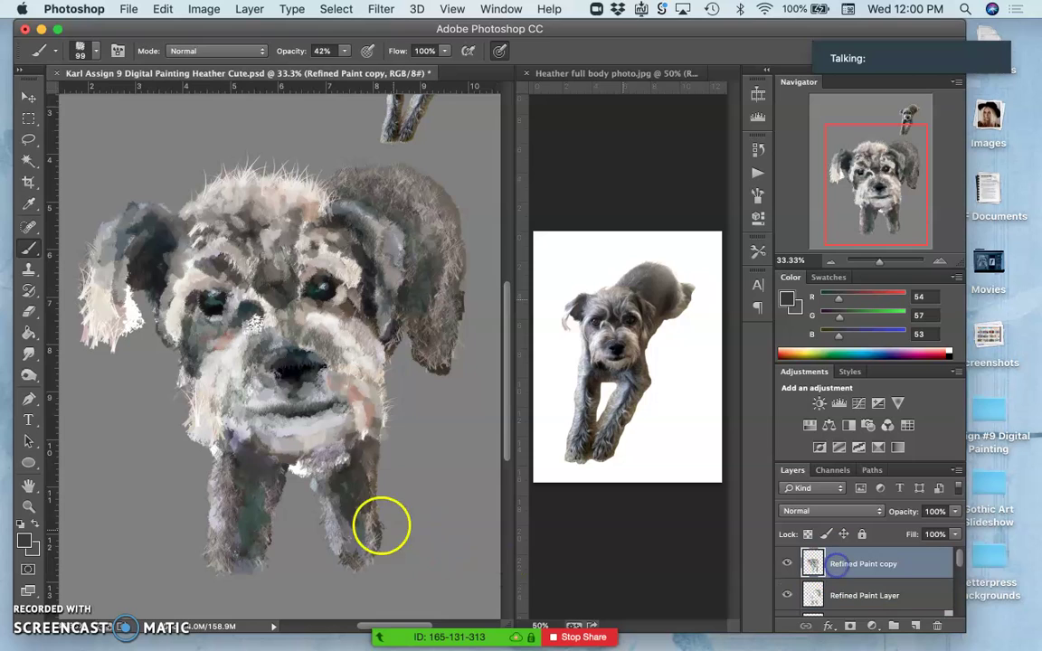
mouse_move(360, 479)
left_mouse_down()
mouse_move(333, 484)
mouse_move(336, 475)
left_mouse_up()
left_click(349, 539, "alt")
left_click(360, 477)
right_click(355, 453)
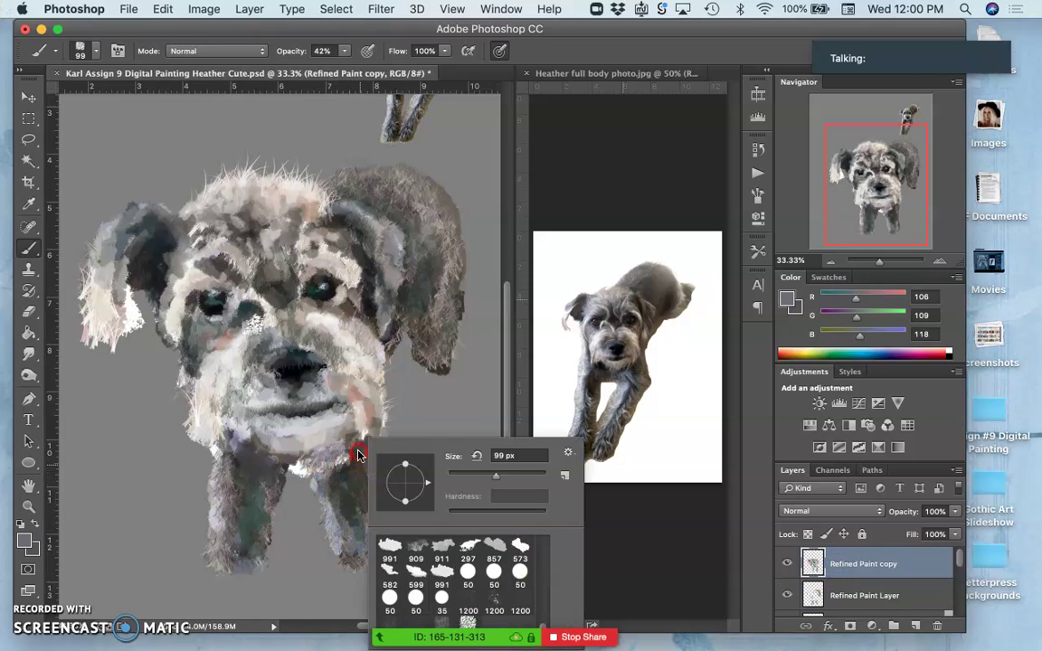
On the Base Painting layer, cover the white patch under the chin with dark tones sampled from the chest
scroll(864, 606, "down", 2)
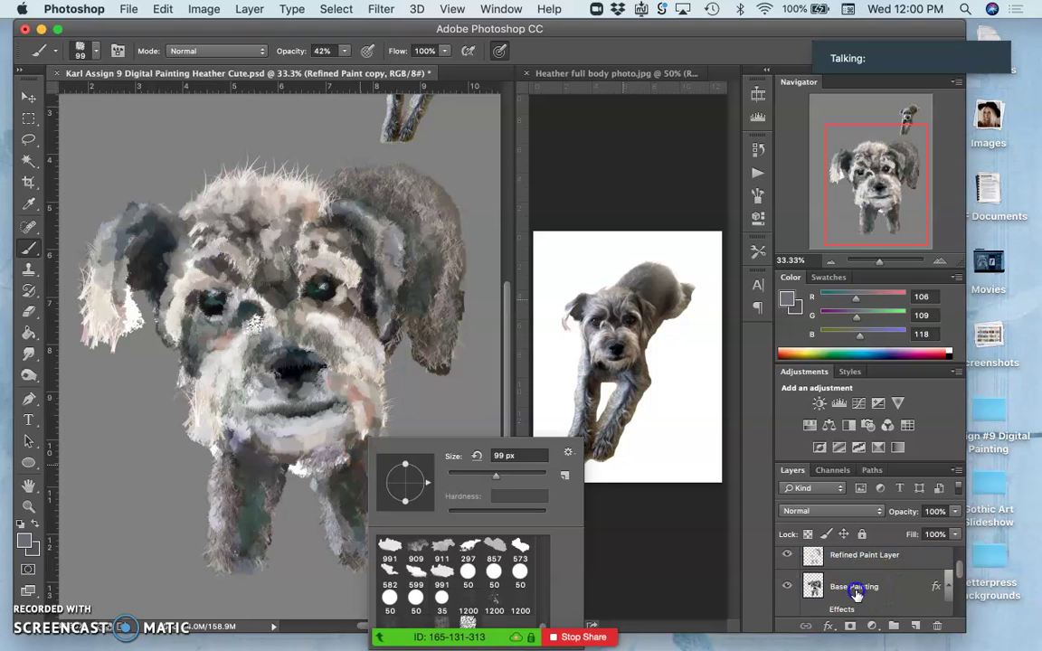
left_click(856, 589)
mouse_move(367, 530)
left_mouse_down()
mouse_move(260, 456)
mouse_move(337, 485)
mouse_move(310, 455)
mouse_move(306, 403)
mouse_move(292, 467)
left_mouse_up()
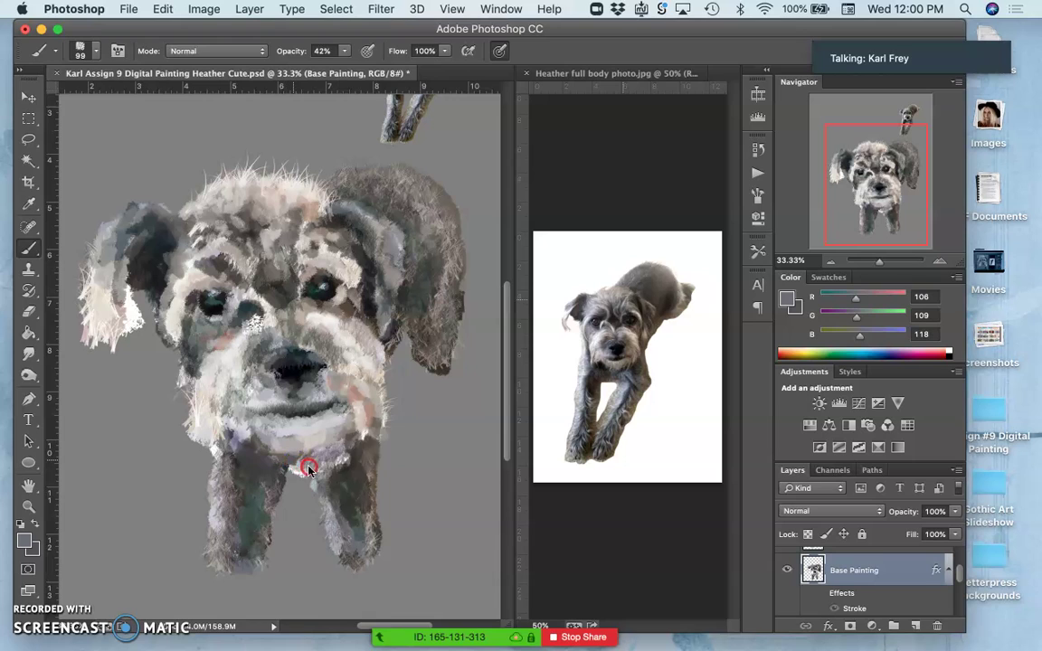
right_click(308, 467)
left_click(237, 461, "alt")
left_click_drag(237, 462, 309, 465)
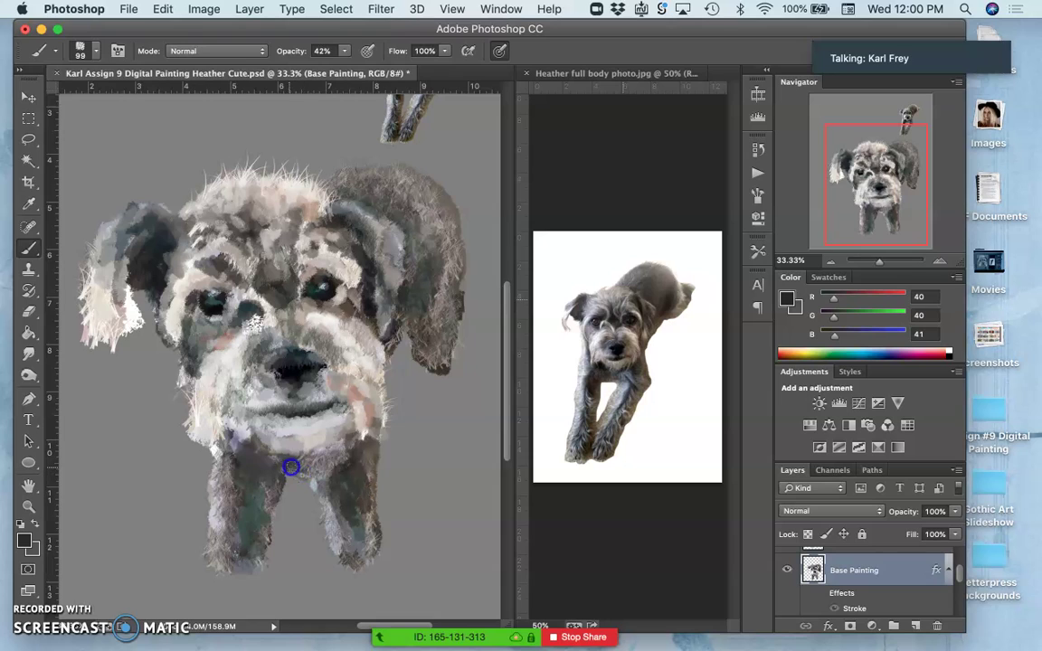
left_click_drag(315, 464, 333, 457)
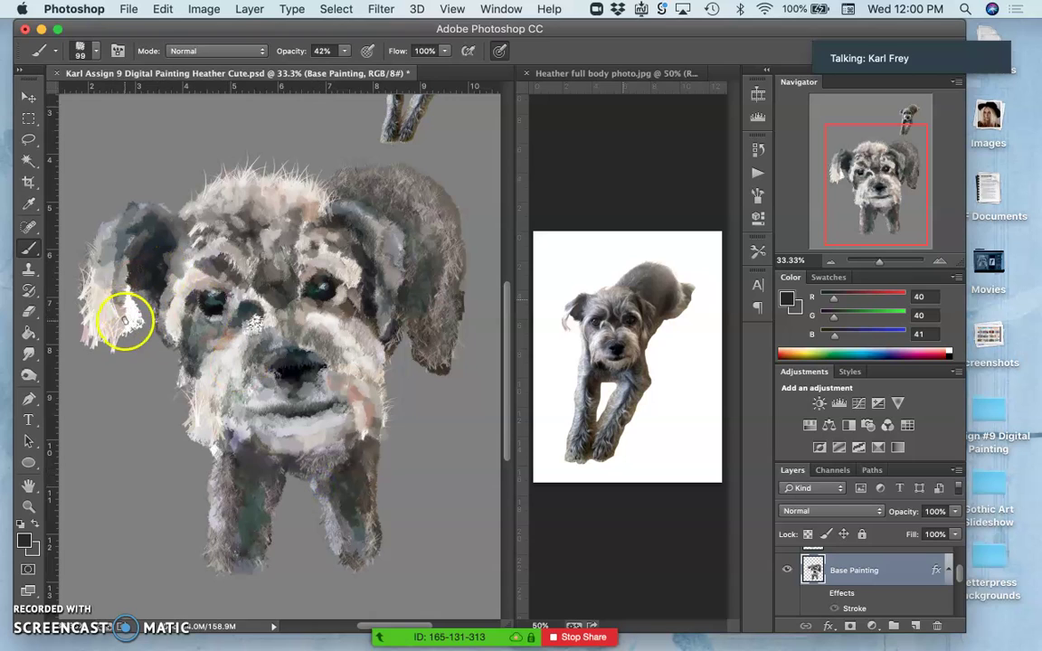
Lasso the stray white paint around the left-hand ear's tip on Base Painting, delete it and deselect
left_click(29, 139)
left_click_drag(139, 287, 138, 288)
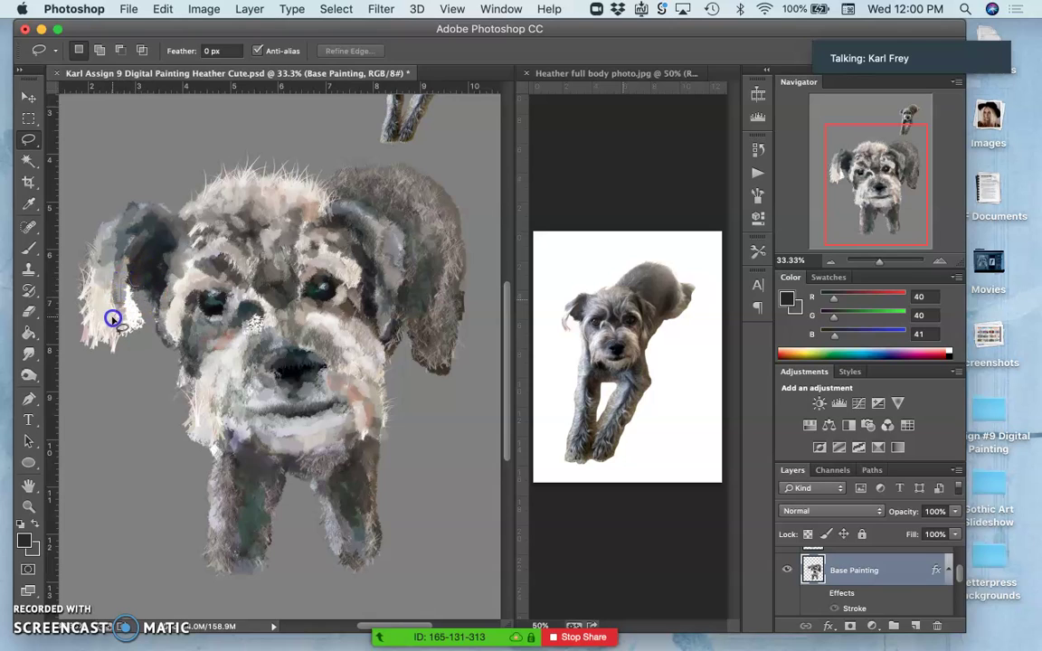
left_click_drag(100, 341, 74, 269)
mouse_move(125, 388)
left_mouse_down()
mouse_move(152, 363)
mouse_move(144, 300)
left_mouse_up()
key("BackSpace")
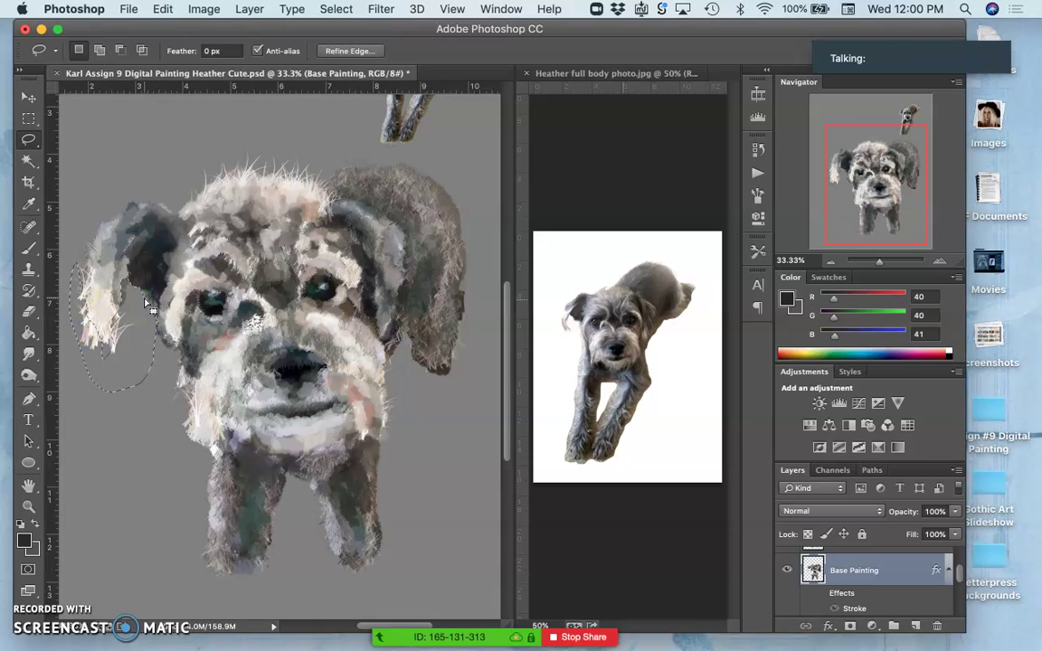
left_click(152, 304)
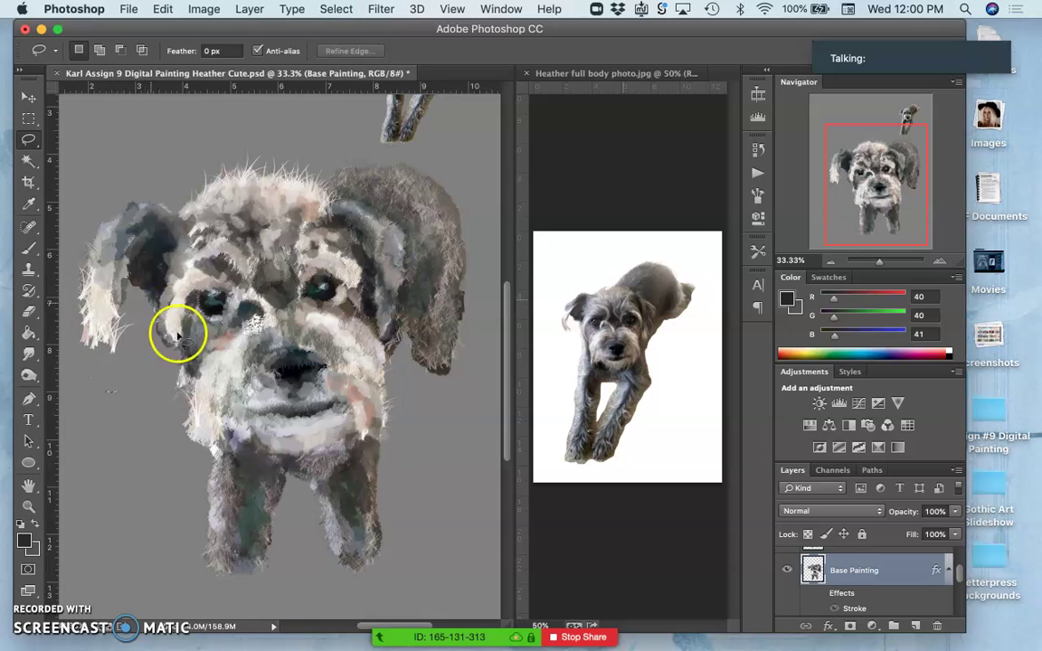
On the Refined Paint copy layer, lasso the stray hairs beyond the left-hand ear's tip, delete them and deselect
scroll(859, 578, "up", 1)
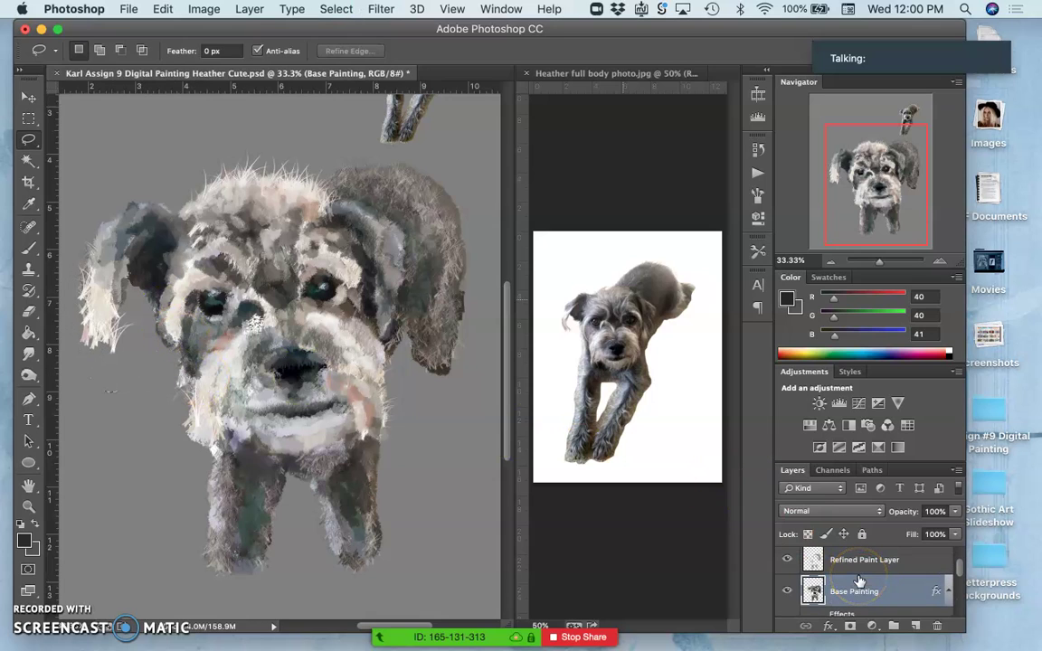
left_click(854, 563)
key("ctrl+j")
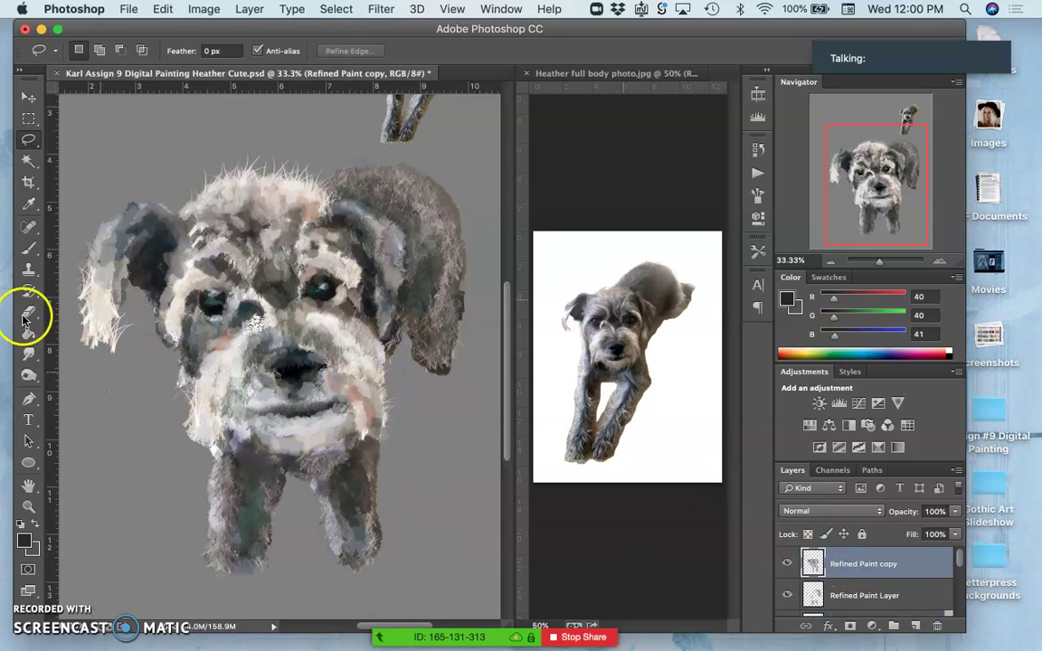
left_click(128, 302)
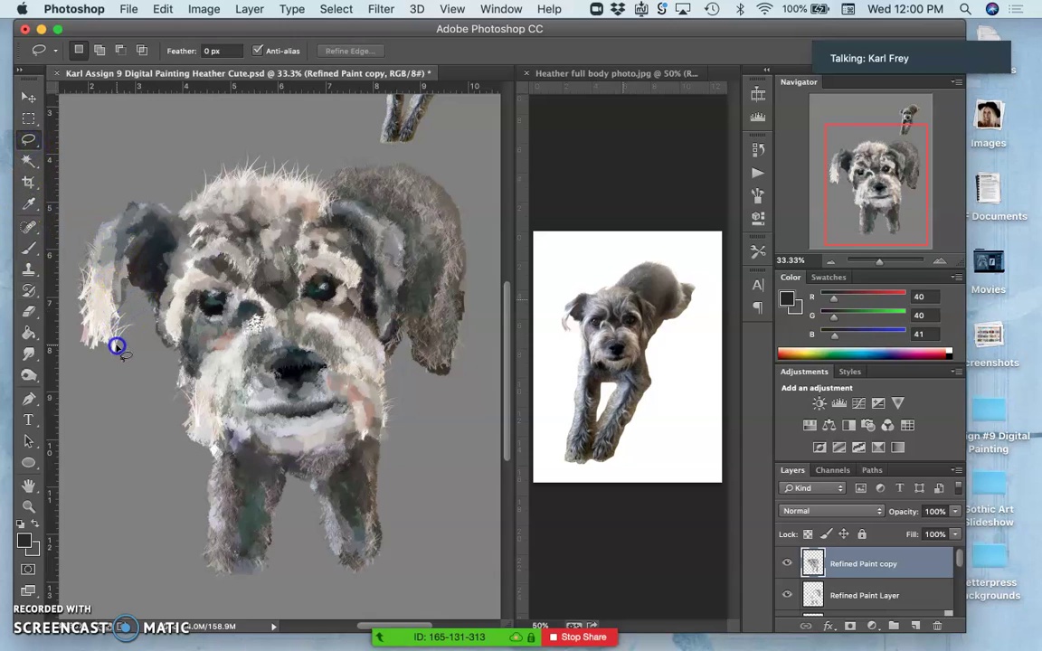
mouse_move(100, 342)
left_mouse_down()
mouse_move(79, 261)
mouse_move(62, 293)
mouse_move(71, 372)
left_mouse_up()
left_click_drag(135, 348, 145, 334)
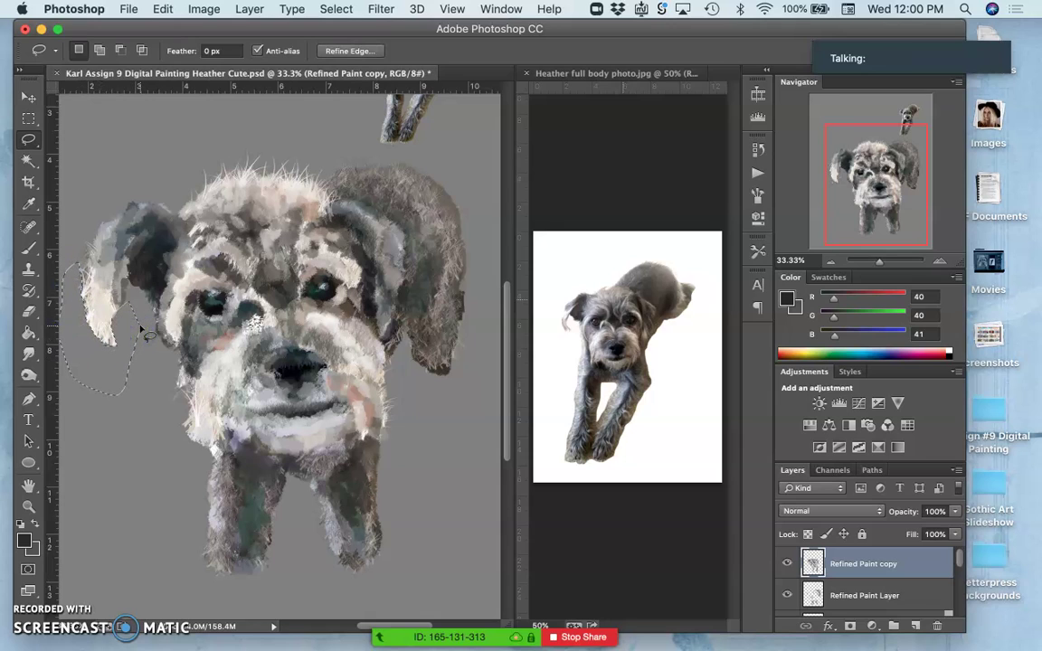
left_click(169, 395)
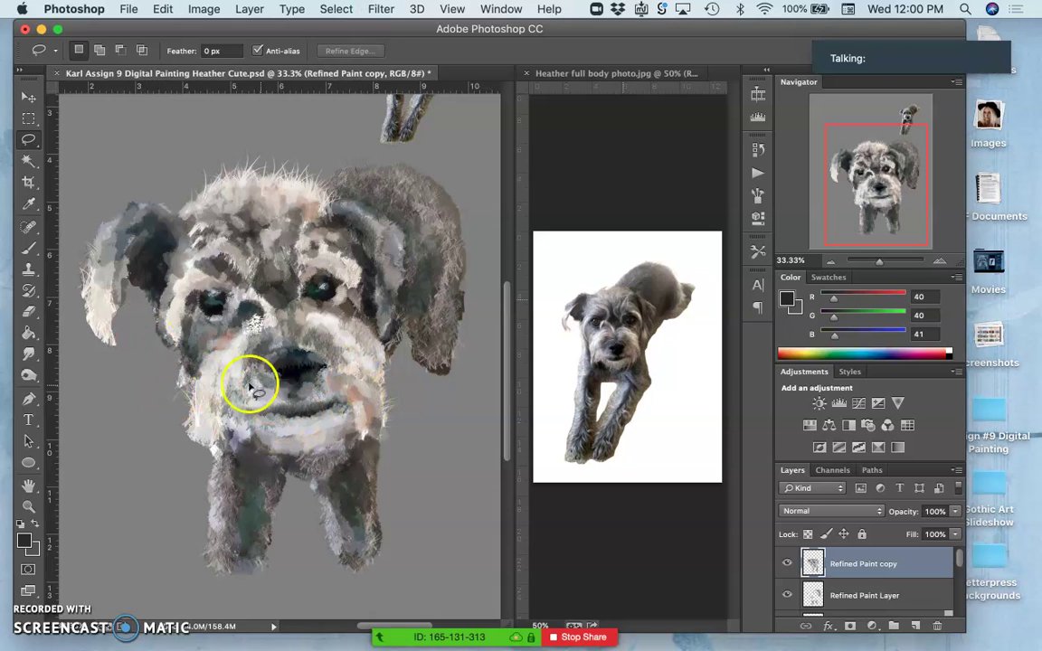
Brush textured fur over the left-hand ear on Refined Paint copy, using cream, beige and blue-grey tones sampled from the ear
left_click(854, 567)
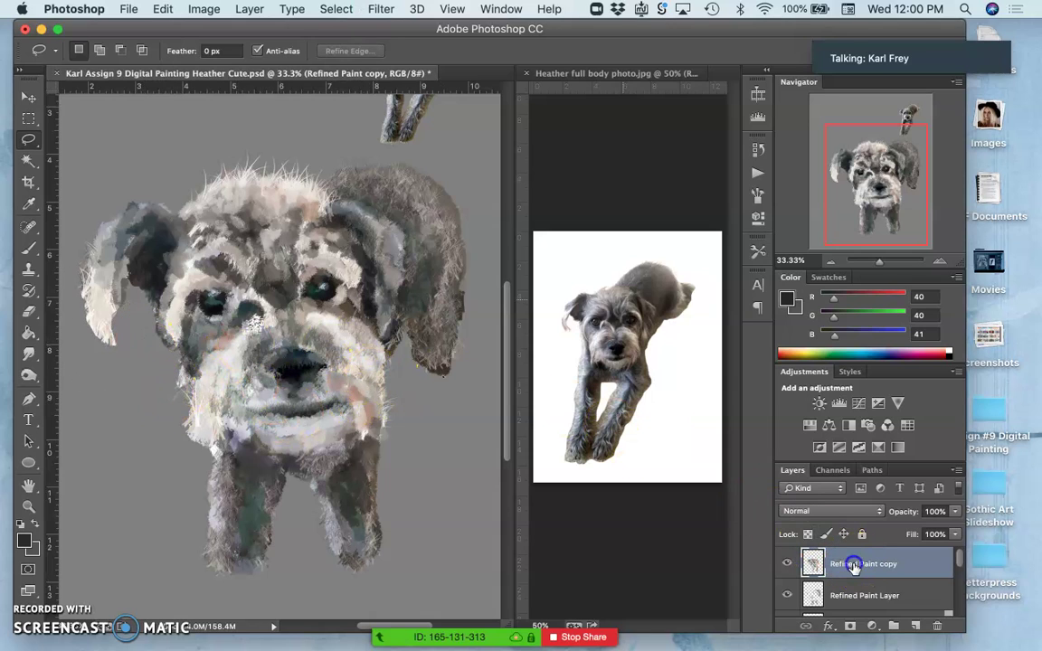
left_click(28, 252)
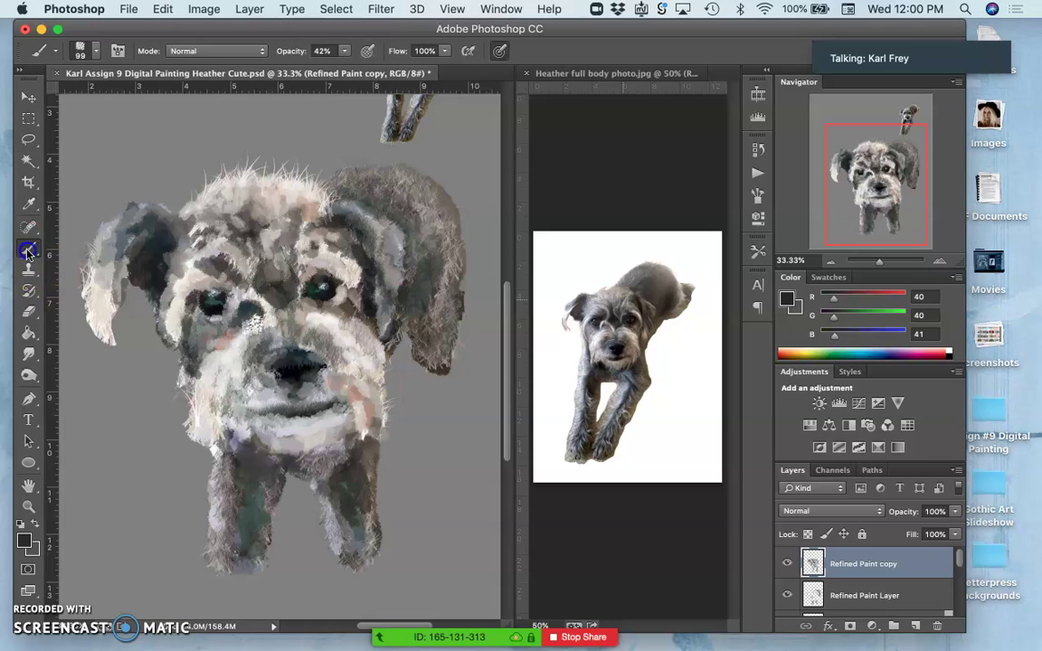
mouse_move(135, 333)
left_mouse_down()
mouse_move(109, 314)
mouse_move(112, 336)
left_mouse_up()
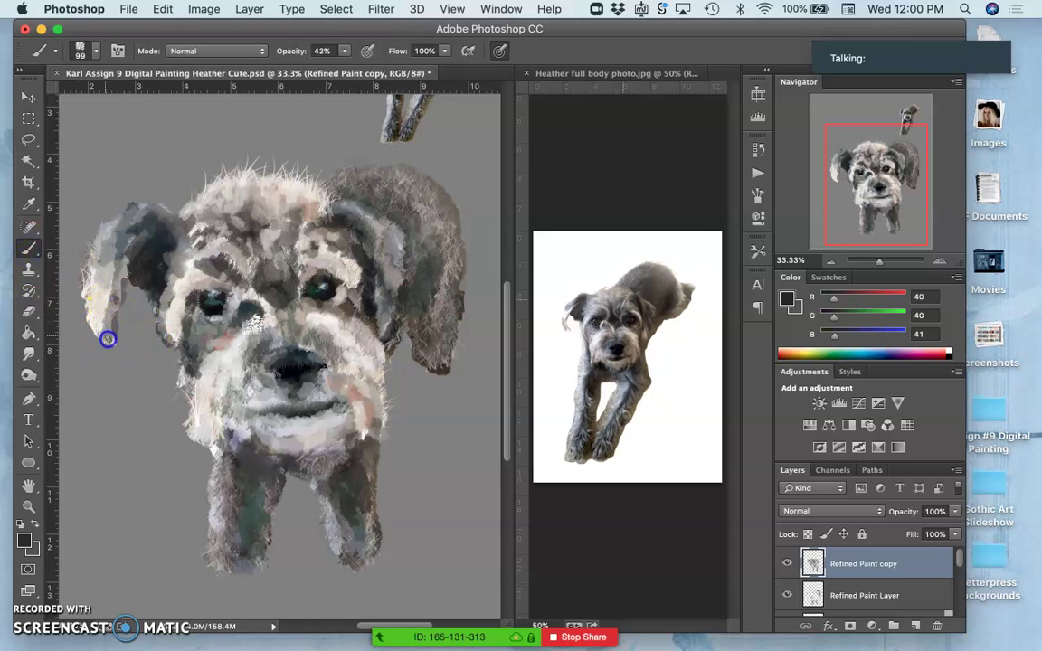
left_click(100, 307, "alt")
left_click_drag(94, 289, 106, 326)
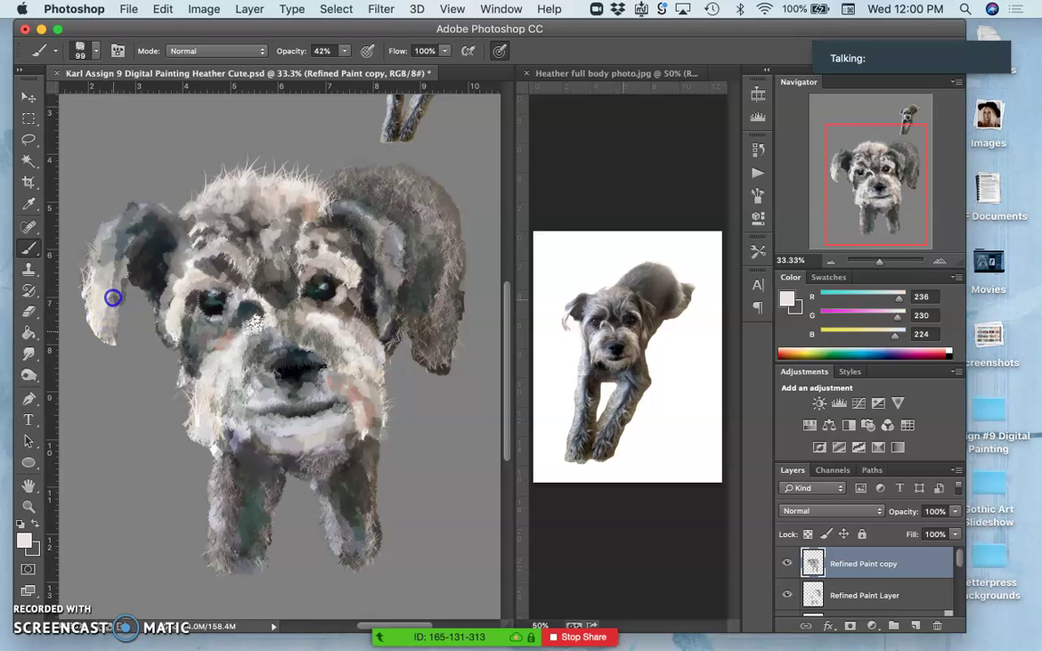
mouse_move(106, 276)
left_mouse_down()
mouse_move(107, 288)
mouse_move(114, 268)
left_mouse_up()
left_click(108, 283, "alt")
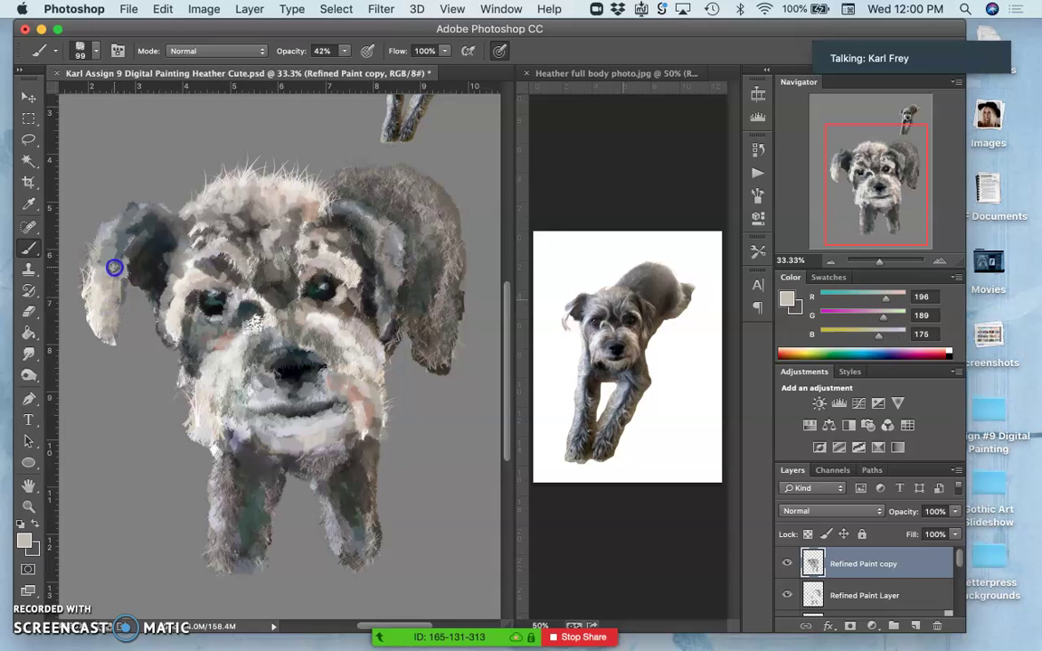
left_click(115, 222, "alt")
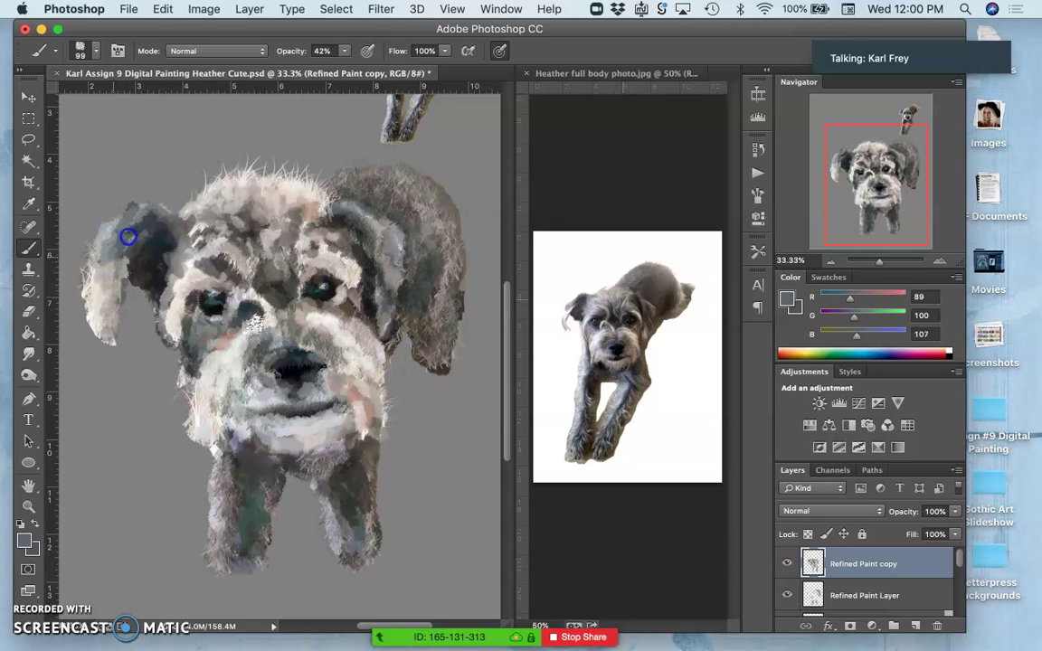
mouse_move(96, 270)
left_mouse_down()
mouse_move(134, 245)
mouse_move(193, 286)
mouse_move(316, 302)
mouse_move(322, 332)
mouse_move(356, 330)
mouse_move(315, 367)
mouse_move(293, 368)
mouse_move(245, 343)
mouse_move(354, 394)
mouse_move(208, 362)
mouse_move(217, 365)
mouse_move(208, 421)
left_mouse_up()
Paint textured fur along the muzzle and chin edge with pinkish and light grey tones sampled from the face
left_click(344, 378, "alt")
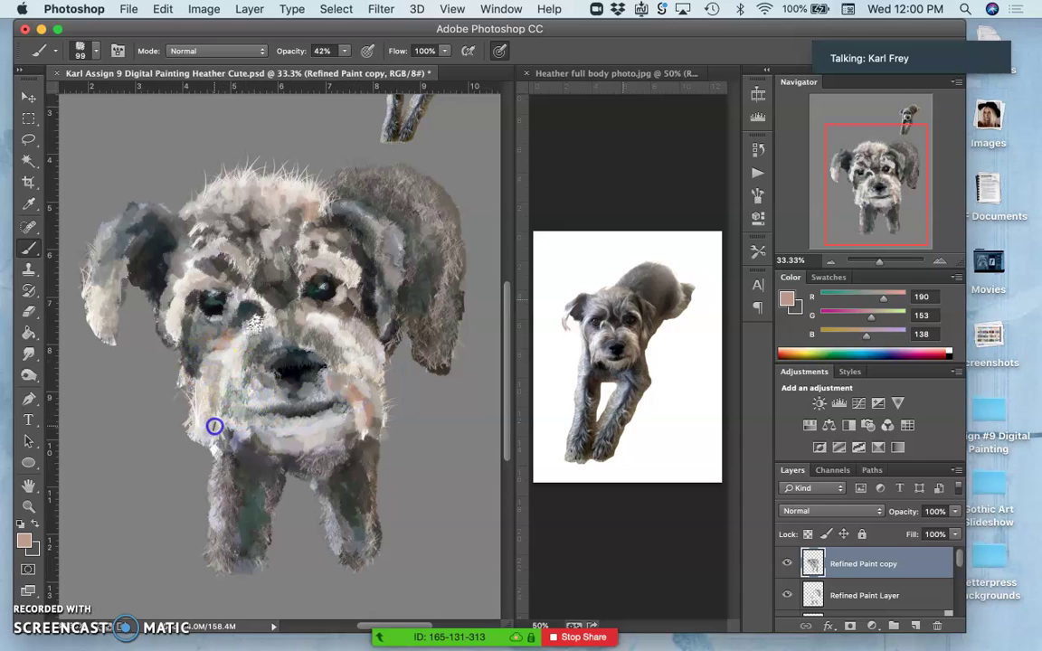
left_click(361, 408, "alt")
left_click_drag(229, 449, 233, 443)
right_click(228, 458)
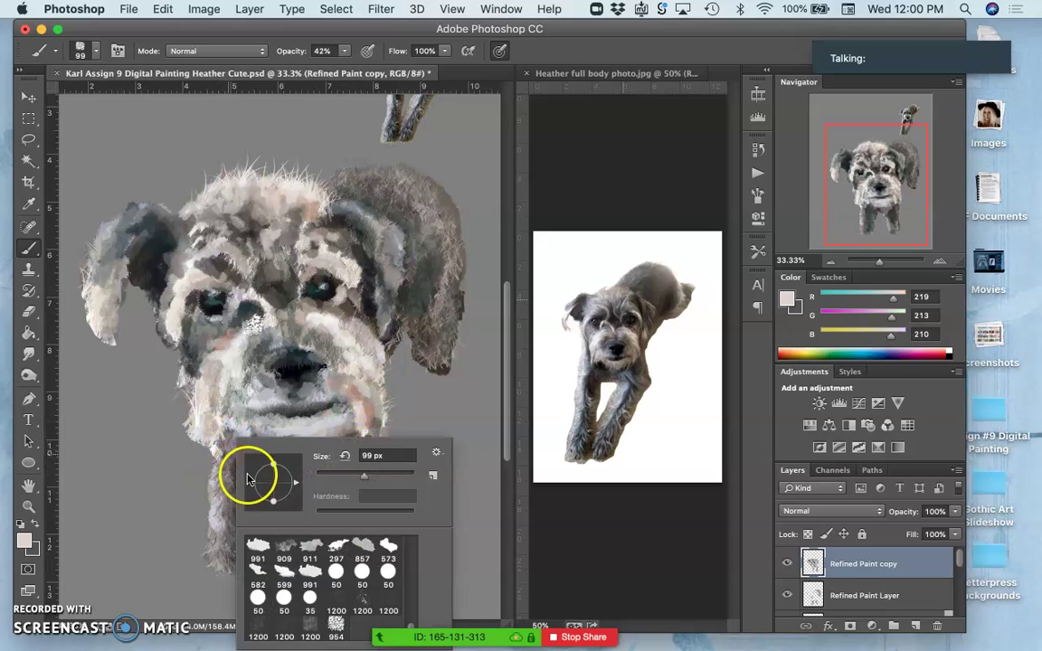
Sample near-black from the nose and brush a textured shadow onto the upper part of the left-hand front leg
left_click(170, 599, "alt")
left_click(291, 340, "alt")
mouse_move(242, 497)
left_mouse_down()
mouse_move(249, 451)
mouse_move(241, 459)
mouse_move(271, 466)
left_mouse_up()
right_click(431, 283)
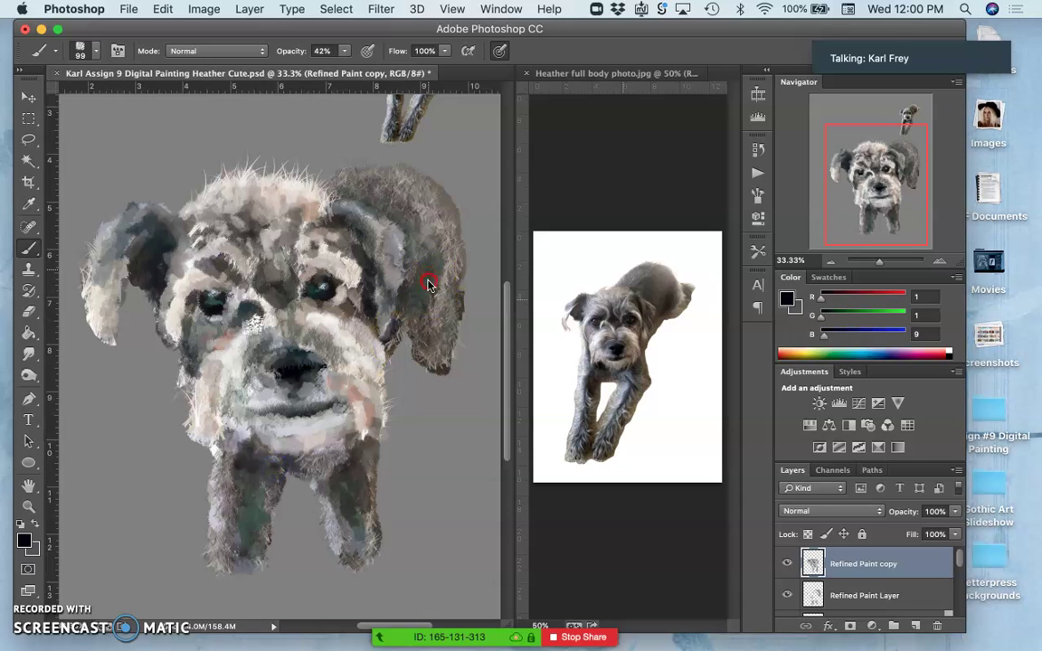
Brush a textured near-black shadow onto the dog's body behind the right-hand ear on Refined Paint copy
left_click(419, 290)
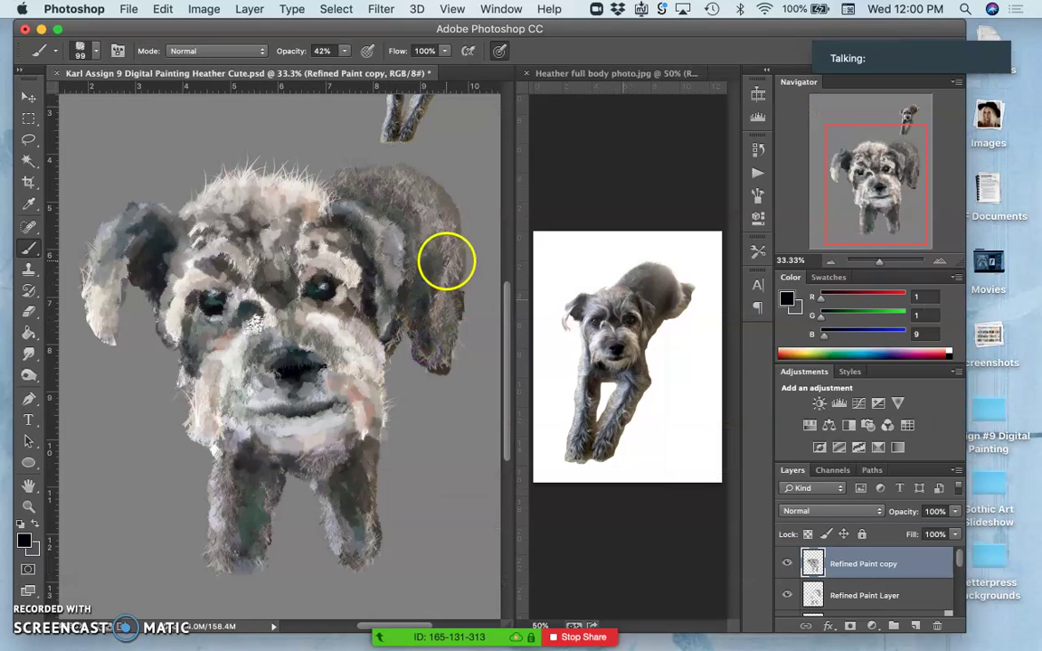
left_click_drag(451, 300, 457, 327)
Set the brush opacity to 18% and brush fur around the right-hand eye on Refined Paint copy with beige and pinkish tones sampled from the face
left_click(344, 52)
left_click(328, 66)
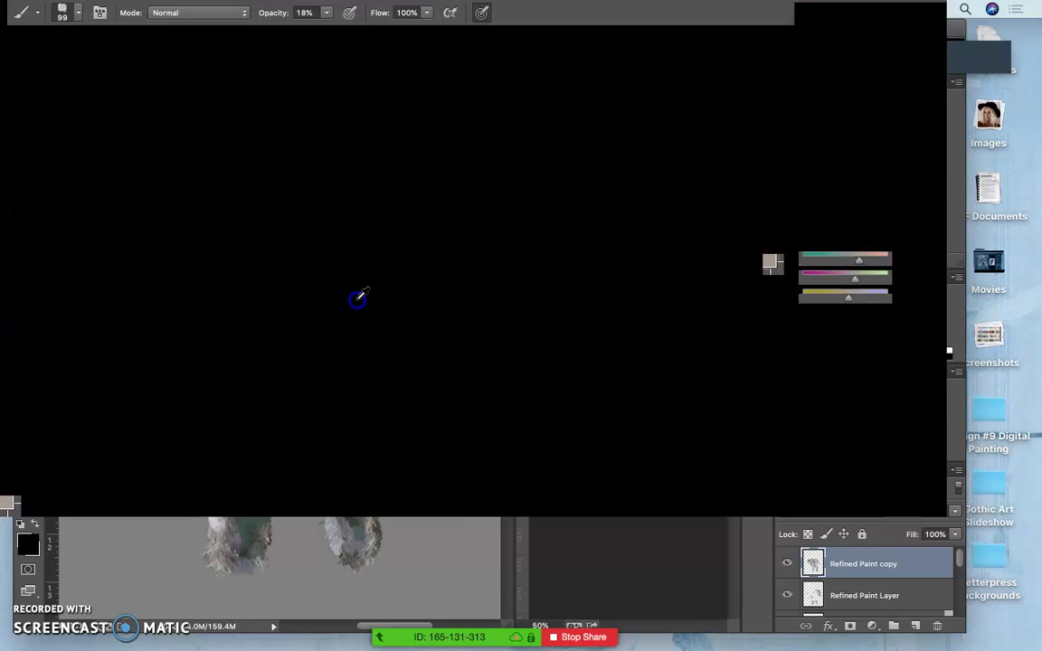
left_click(350, 284, "alt")
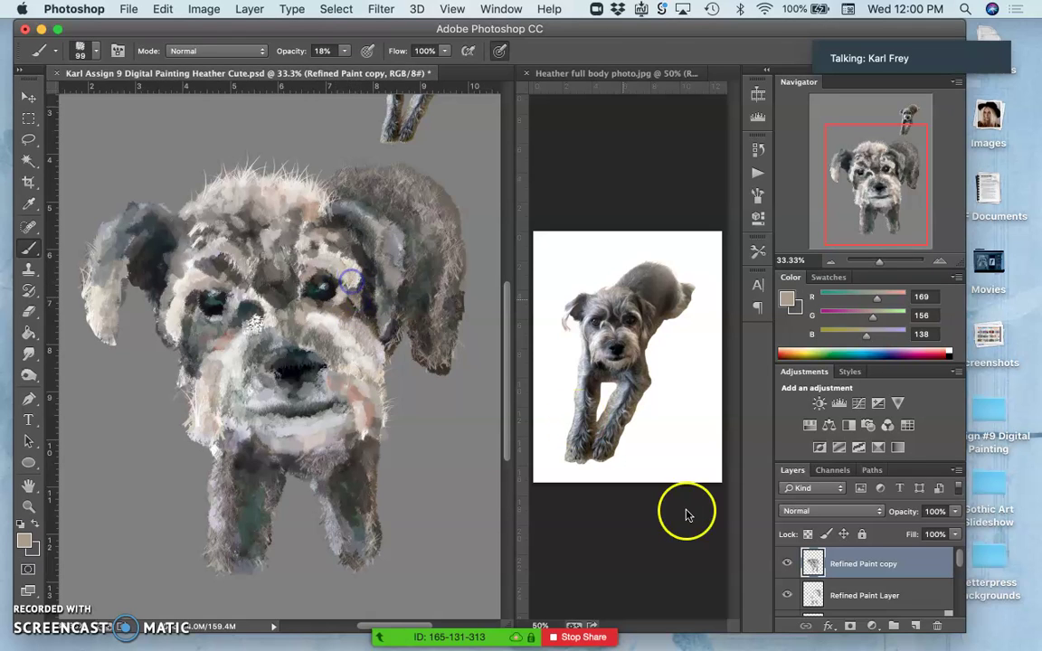
left_click(859, 597)
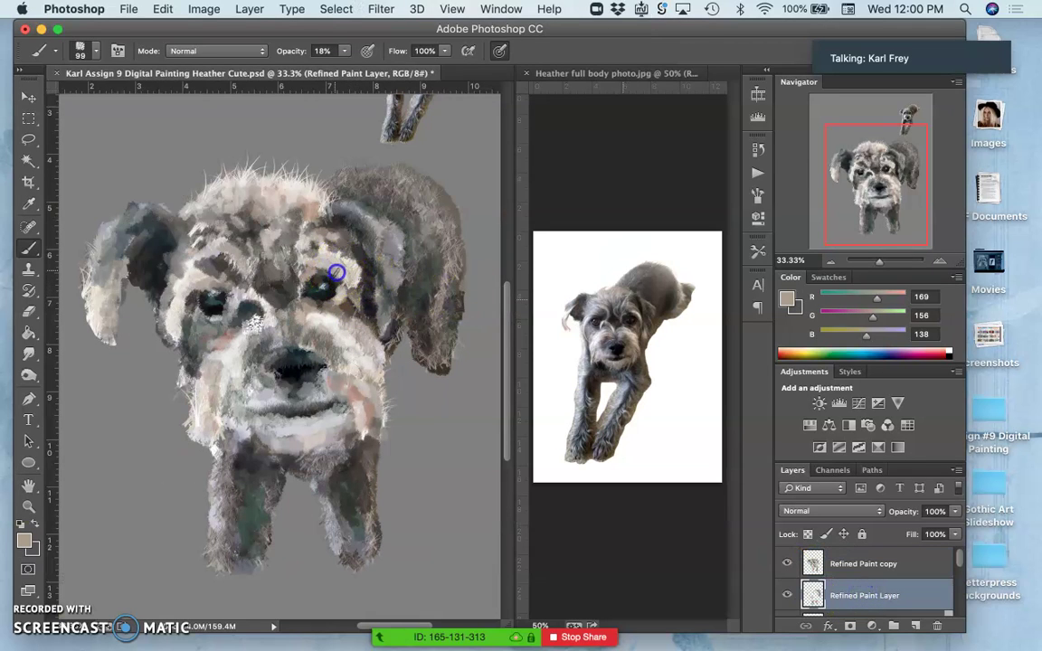
left_click(848, 563)
left_click(309, 217, "alt")
left_click(337, 268, "alt")
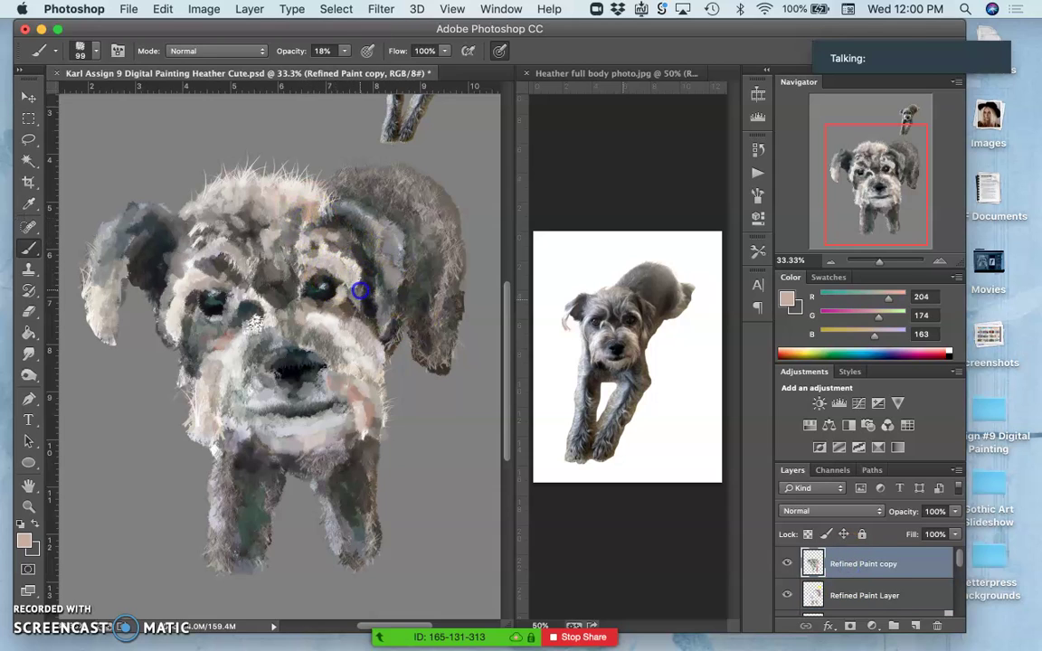
Sample near-black beside the right-hand cheek and brush soft shadows around the eyes and along both sides of the face
left_click(366, 311, "alt")
left_click_drag(366, 308, 319, 260)
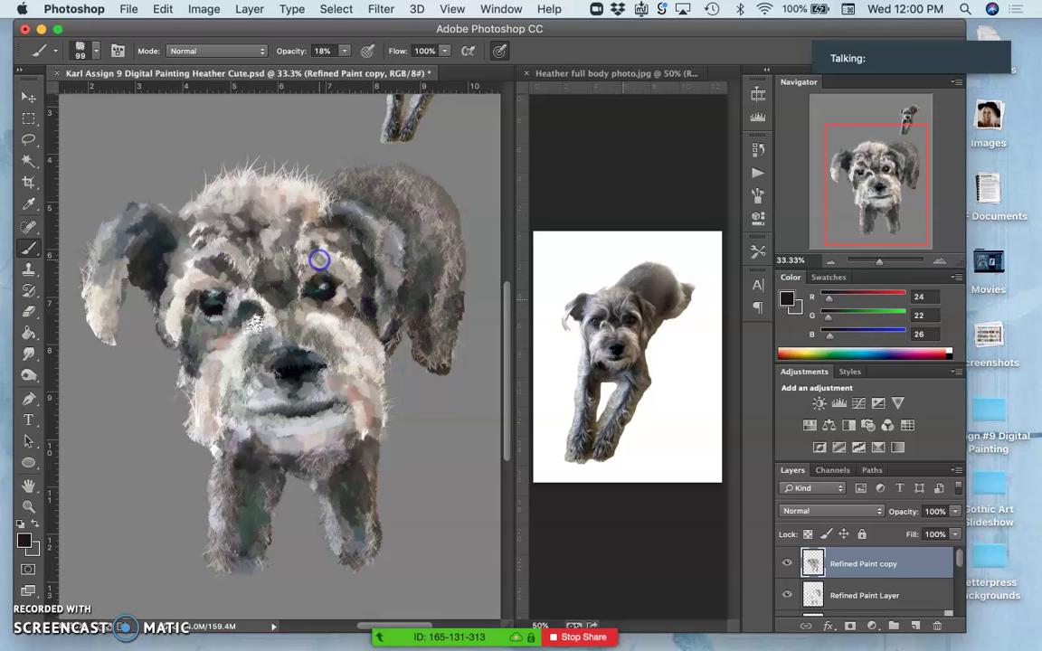
left_click_drag(187, 295, 180, 331)
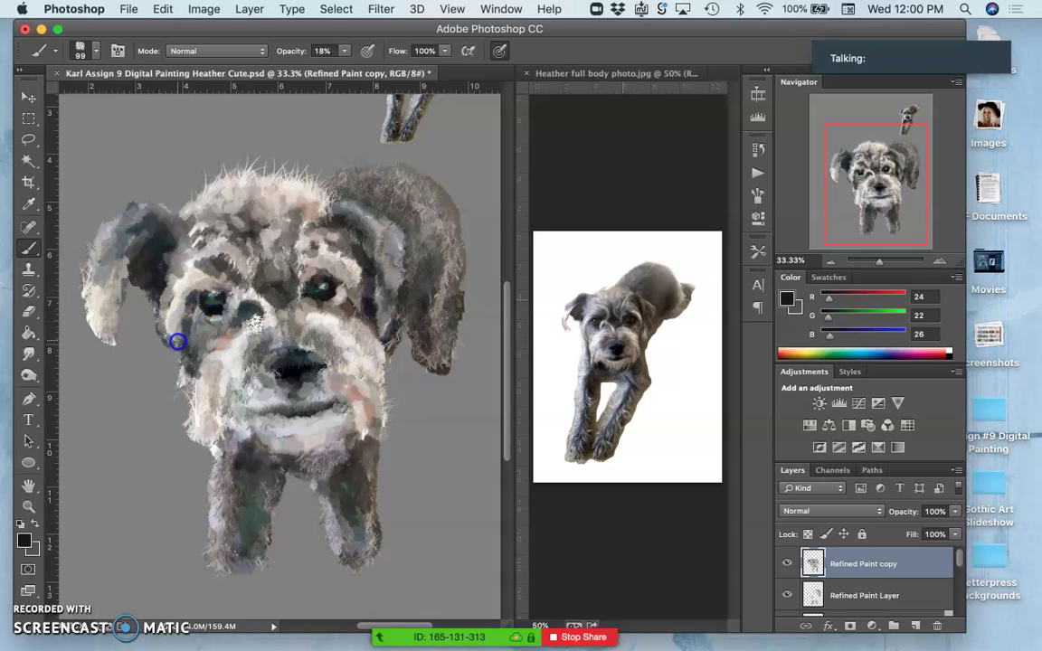
mouse_move(279, 349)
left_mouse_down()
mouse_move(361, 330)
mouse_move(398, 297)
mouse_move(407, 305)
left_mouse_up()
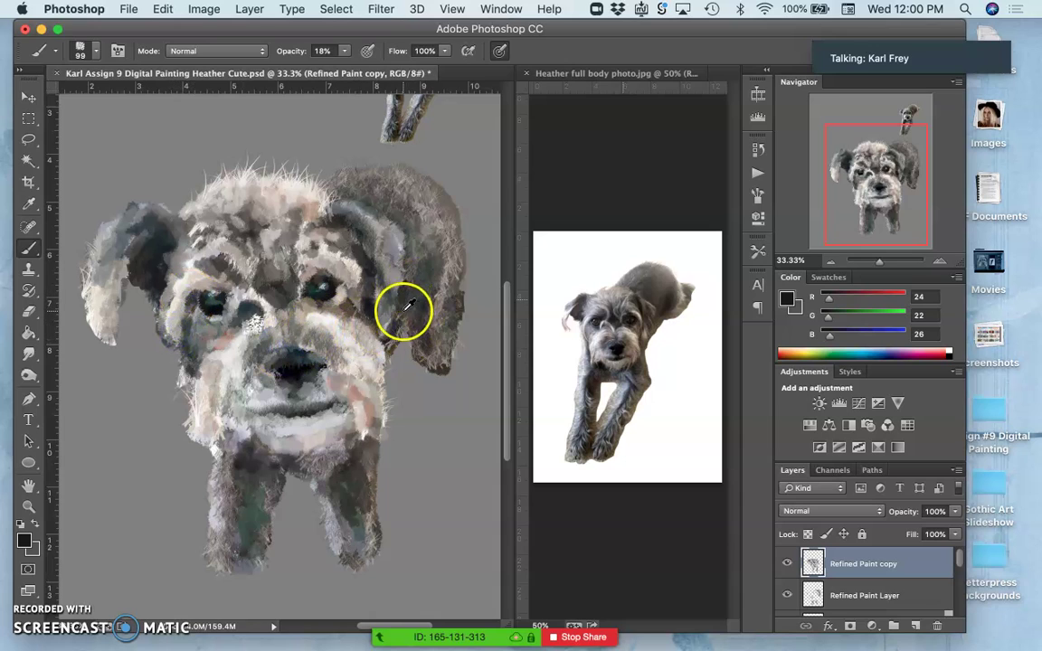
Paint textured fur over the dog's back and hindquarters with brown-grey and light grey tones sampled from the body
left_click(404, 311, "alt")
mouse_move(412, 208)
left_mouse_down()
mouse_move(328, 186)
mouse_move(337, 181)
left_mouse_up()
left_click_drag(455, 224, 437, 301)
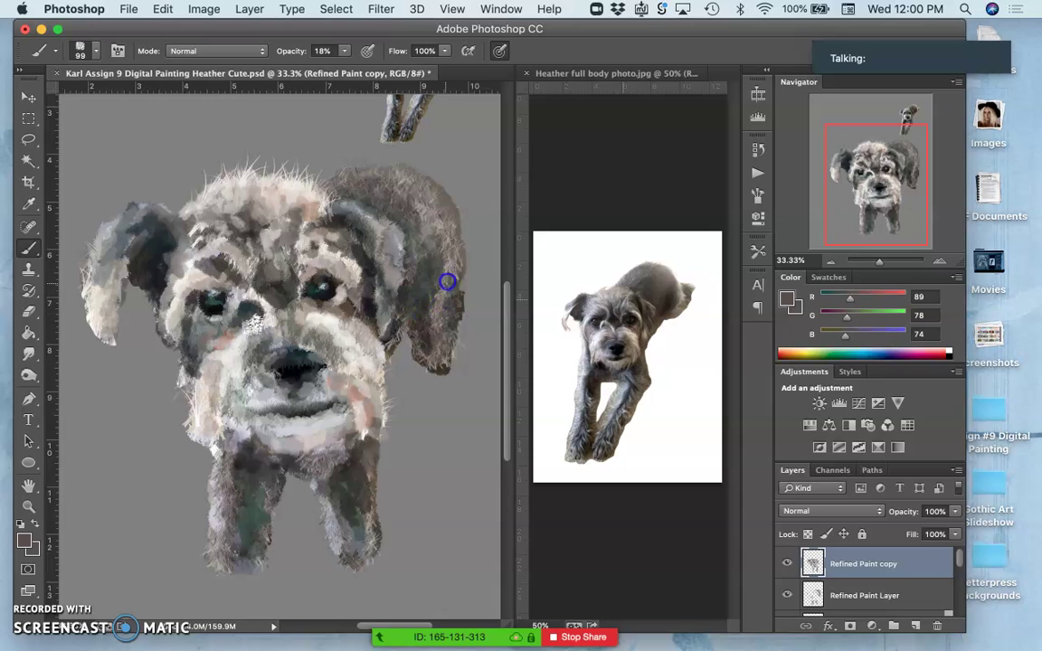
left_click(447, 284, "alt")
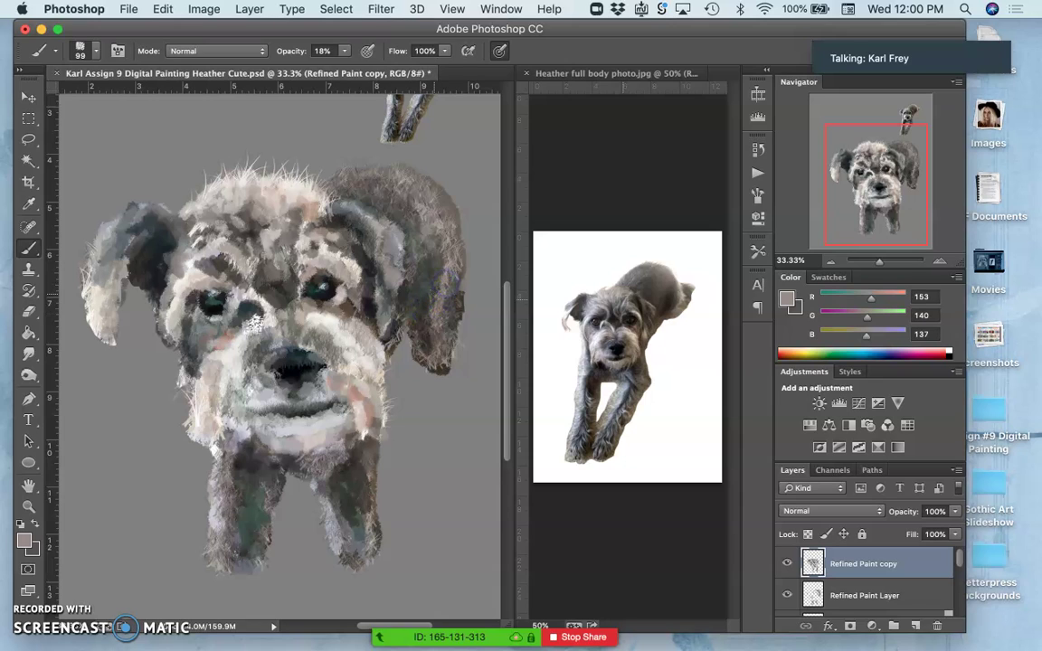
left_click(434, 310, "alt")
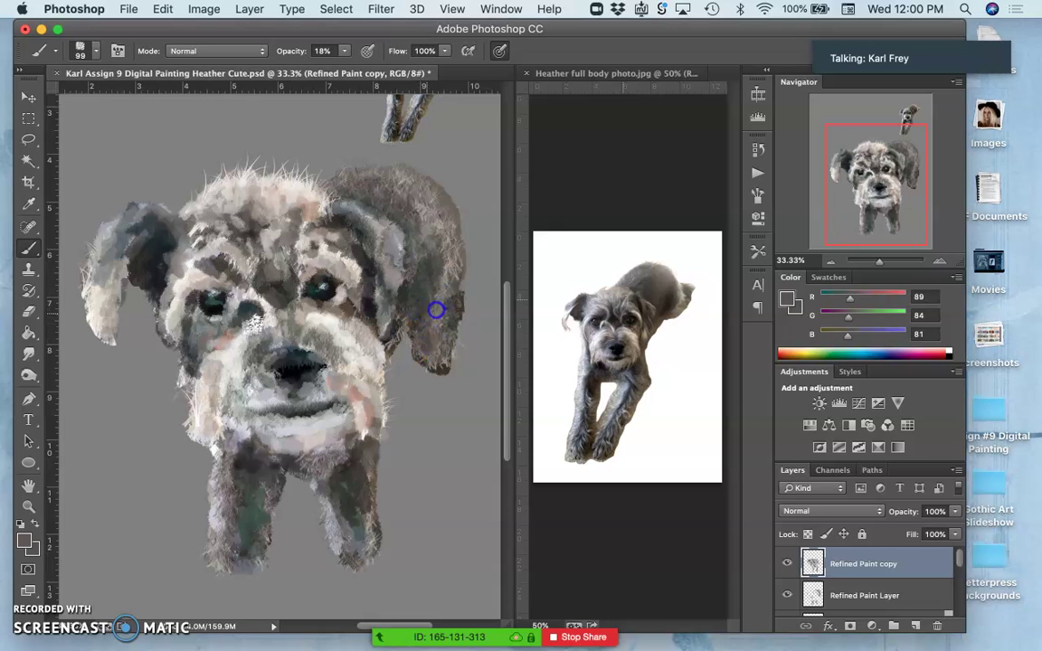
Brush fur and shadow under the chin and onto the upper front legs with greys sampled from the chest and near-black from the nose
left_click(334, 452, "alt")
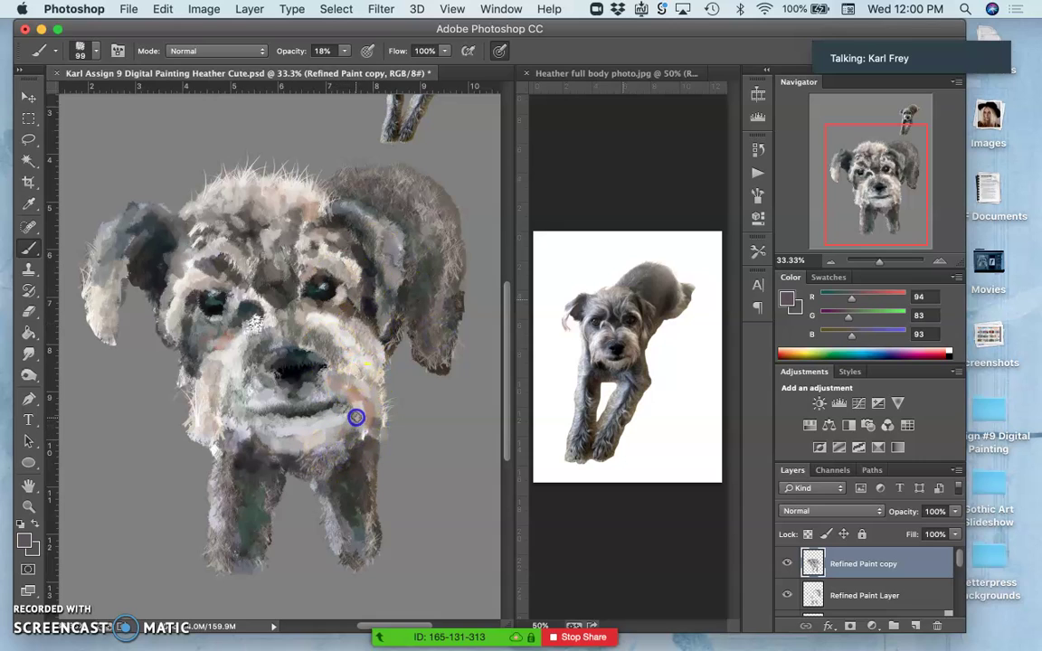
left_click(352, 409)
left_click(355, 442, "alt")
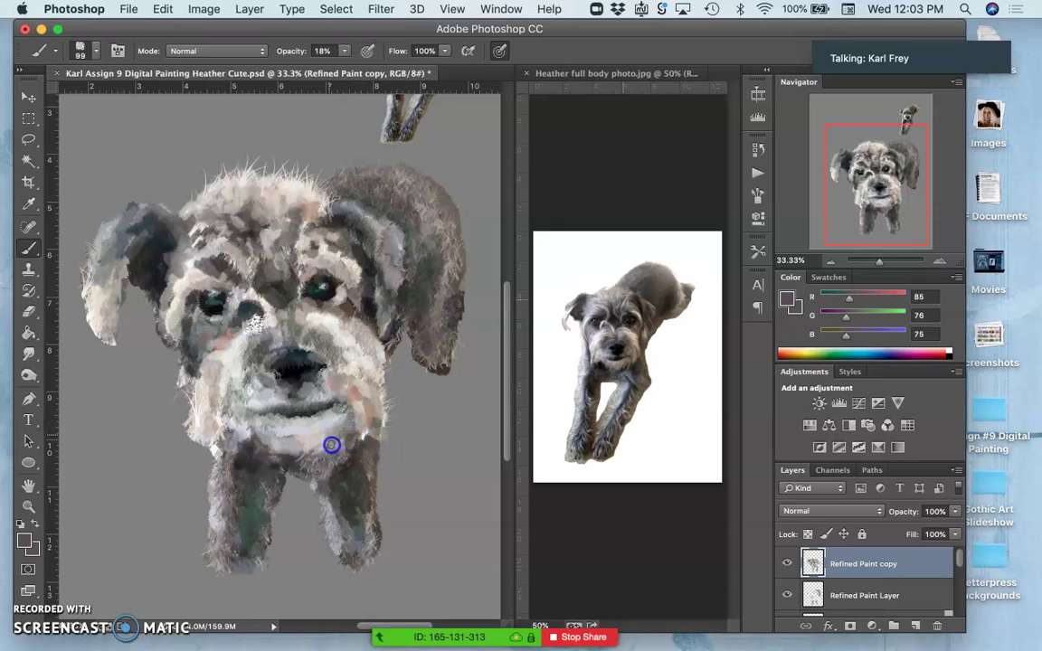
left_click(316, 463, "alt")
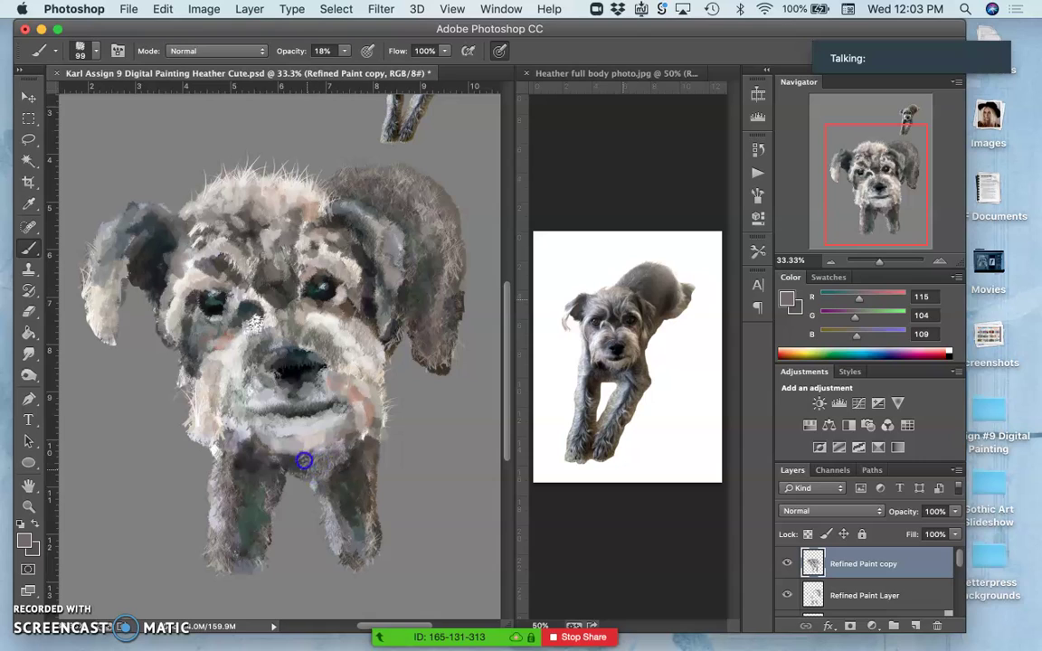
left_click(294, 455, "alt")
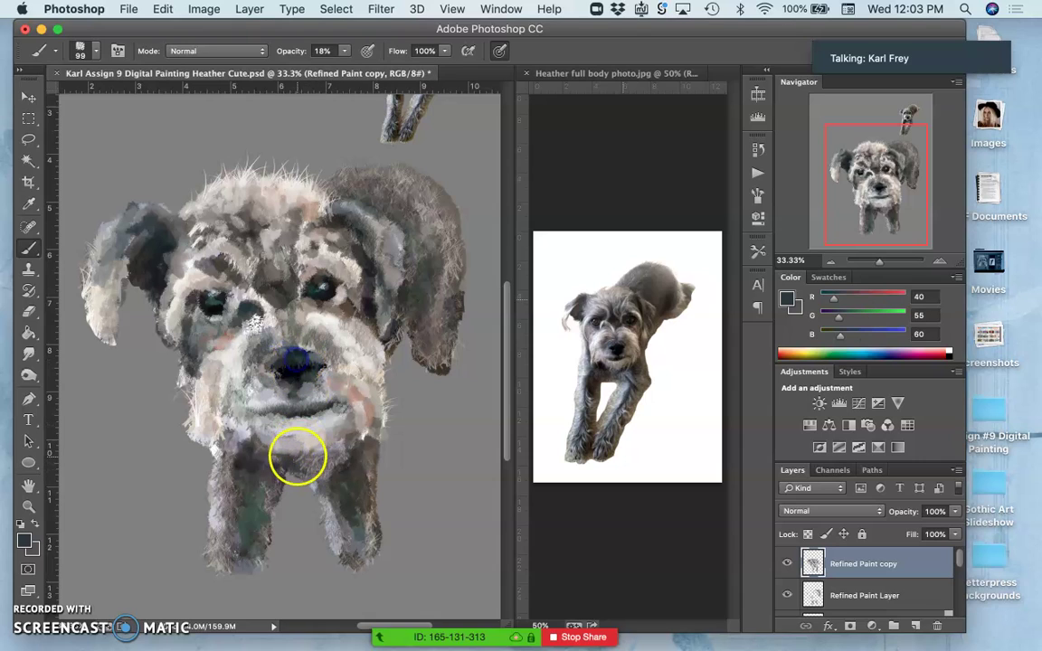
left_click(290, 367, "alt")
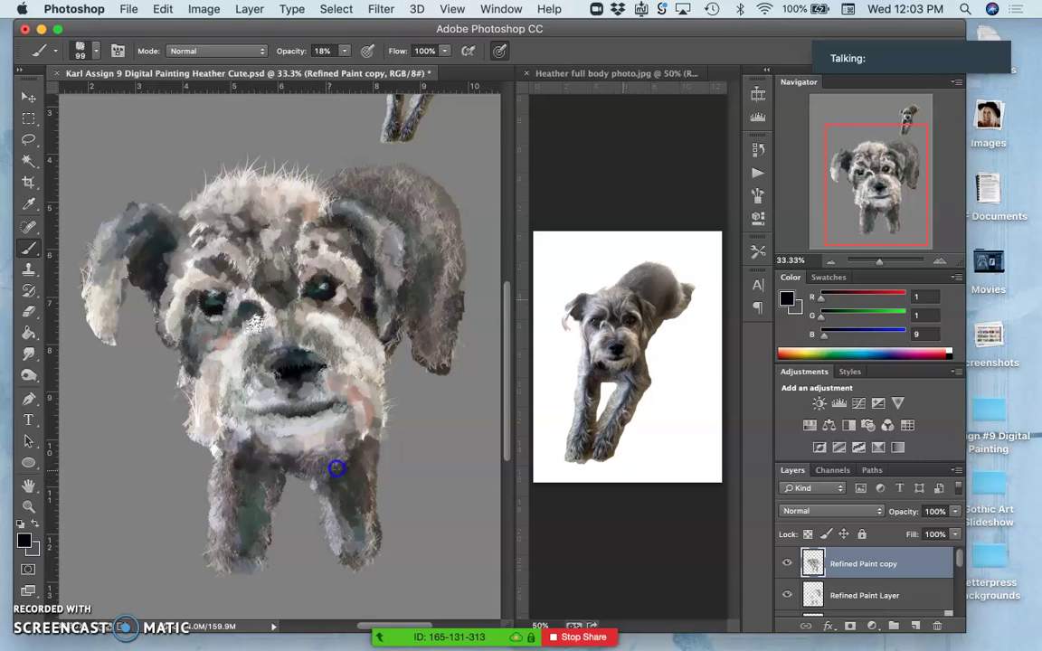
mouse_move(384, 212)
left_mouse_down()
mouse_move(396, 233)
mouse_move(388, 296)
mouse_move(400, 395)
mouse_move(384, 401)
mouse_move(381, 428)
mouse_move(377, 416)
mouse_move(362, 436)
mouse_move(373, 404)
left_mouse_up()
Darken the body behind the right-hand ear with the Burn tool, midtones at 18% exposure, on Refined Paint copy and Refined Paint Layer
left_click(28, 375)
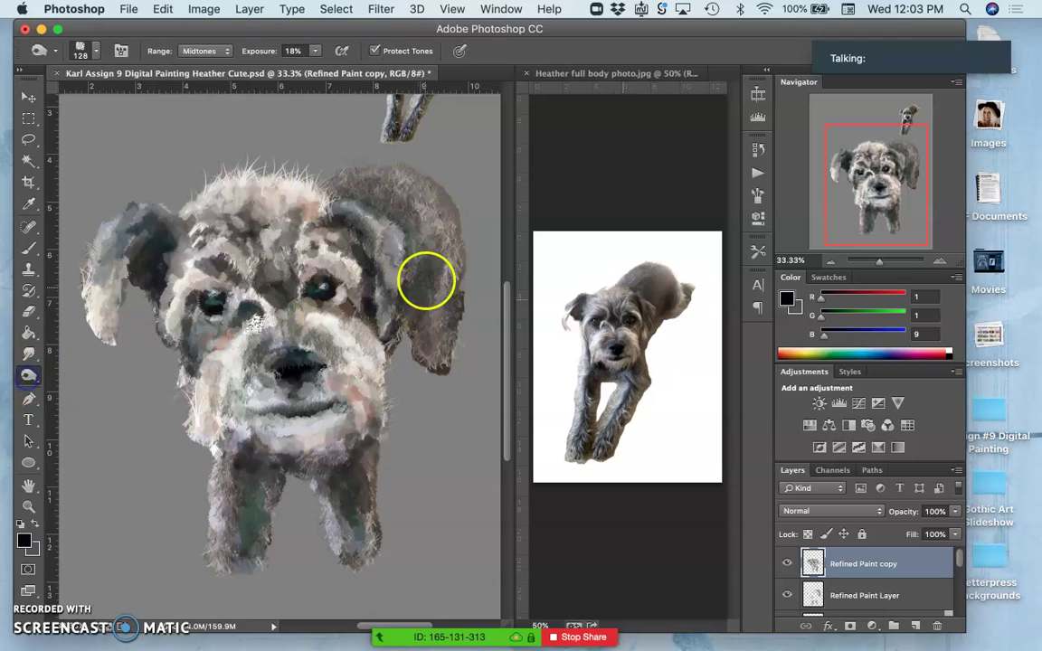
mouse_move(395, 184)
left_mouse_down()
mouse_move(416, 192)
mouse_move(414, 208)
left_mouse_up()
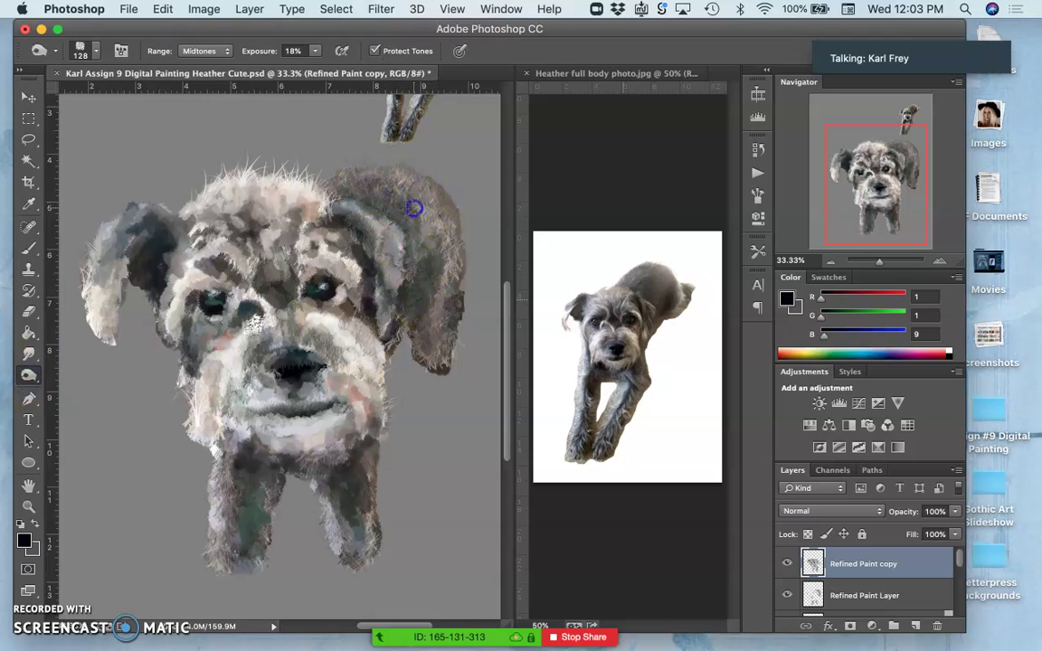
left_click(886, 595)
mouse_move(409, 233)
left_mouse_down()
mouse_move(422, 199)
mouse_move(423, 248)
mouse_move(407, 261)
mouse_move(373, 212)
mouse_move(420, 303)
left_mouse_up()
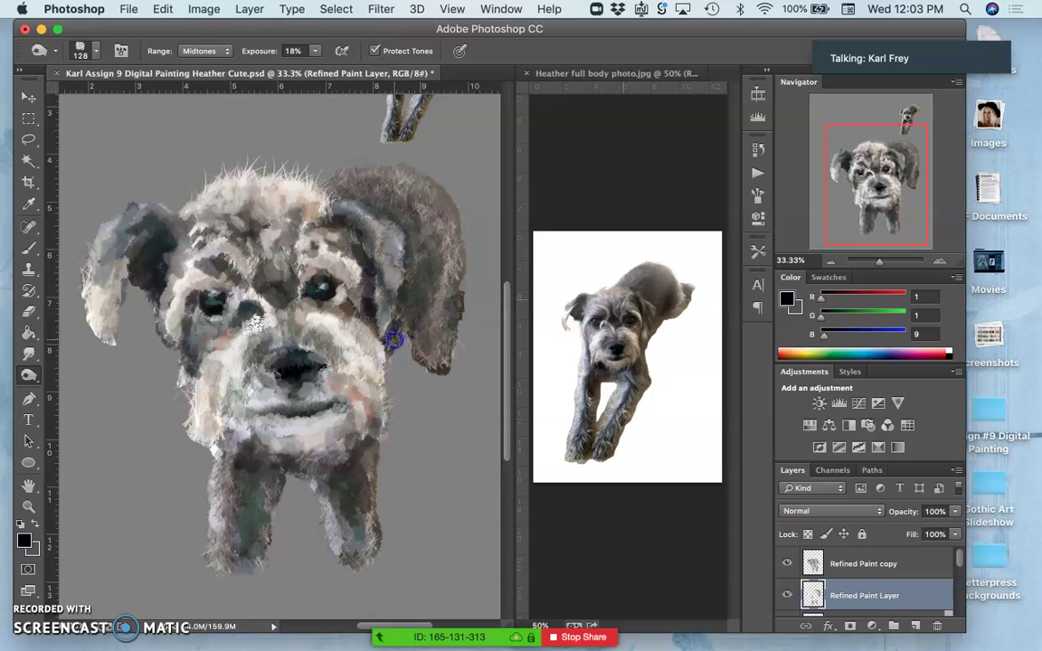